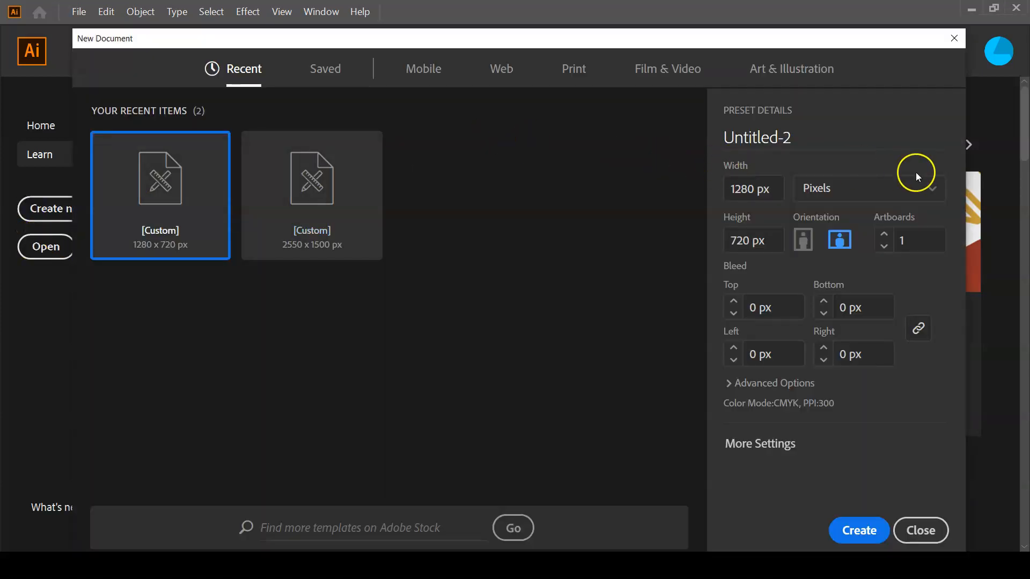
Create a new document measuring 5 in wide by 5 in high, with inches as the unit.
click(912, 195)
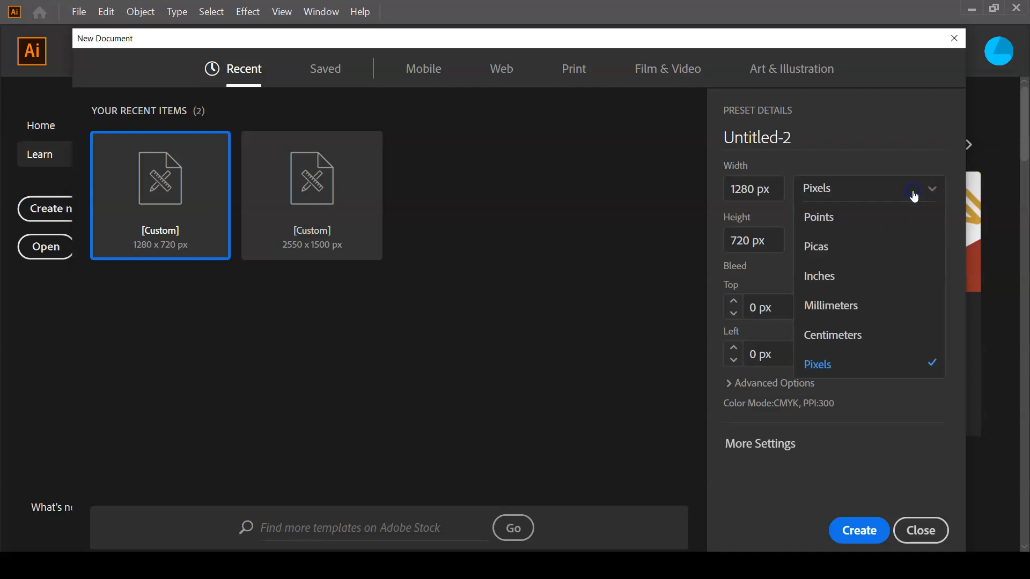
click(907, 276)
click(765, 191)
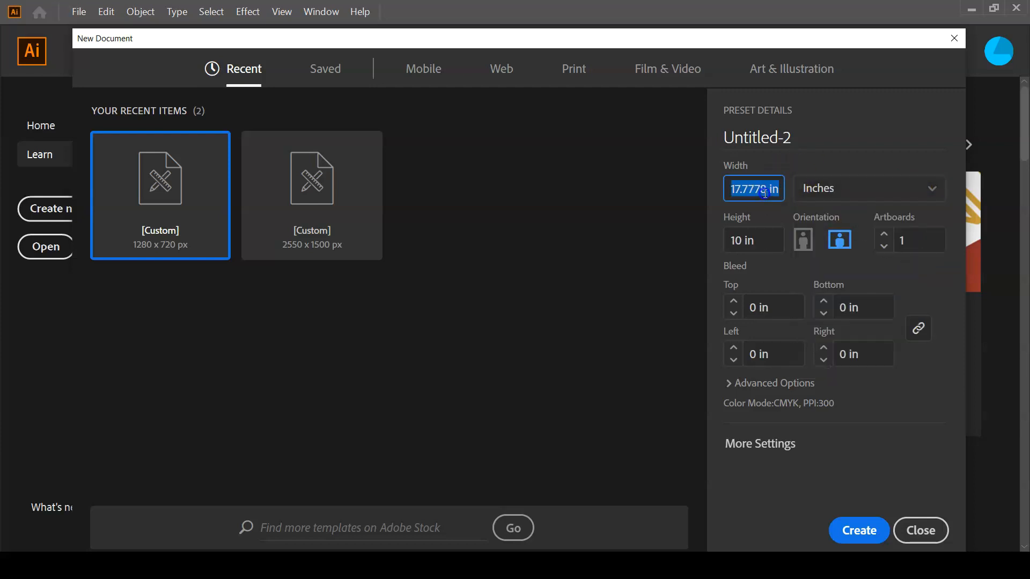
text(5)
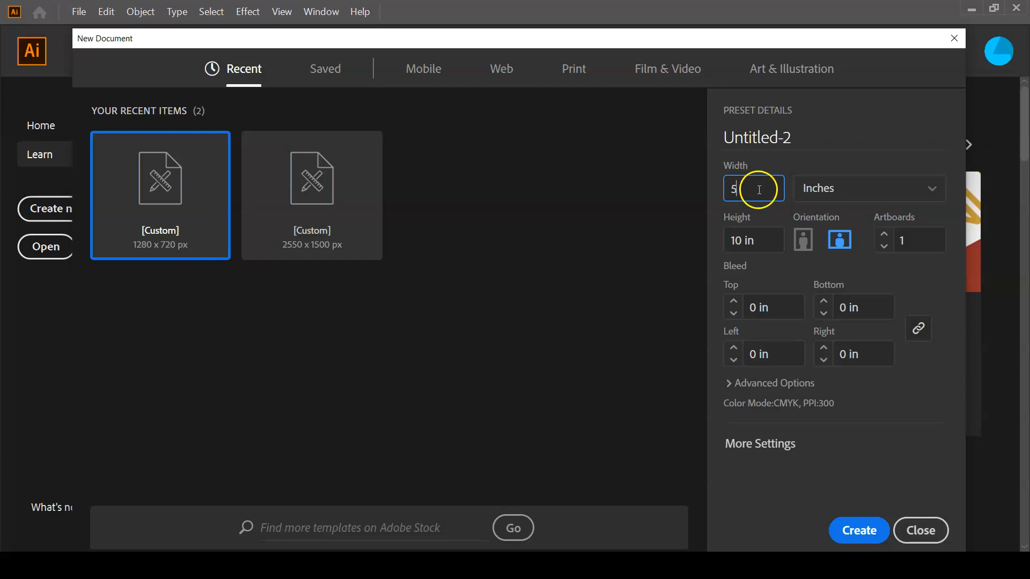
click(741, 239)
text(5)
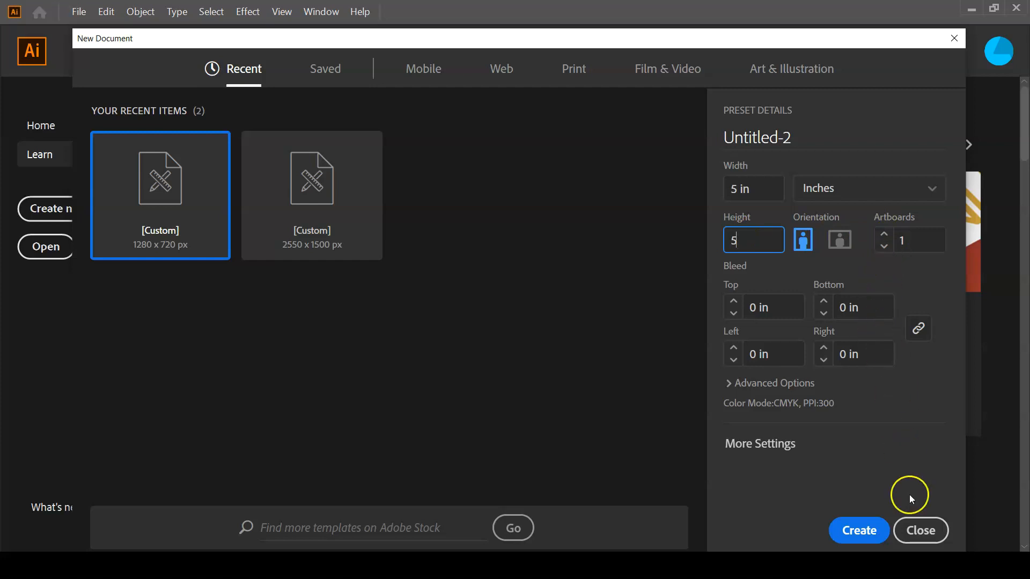
click(858, 529)
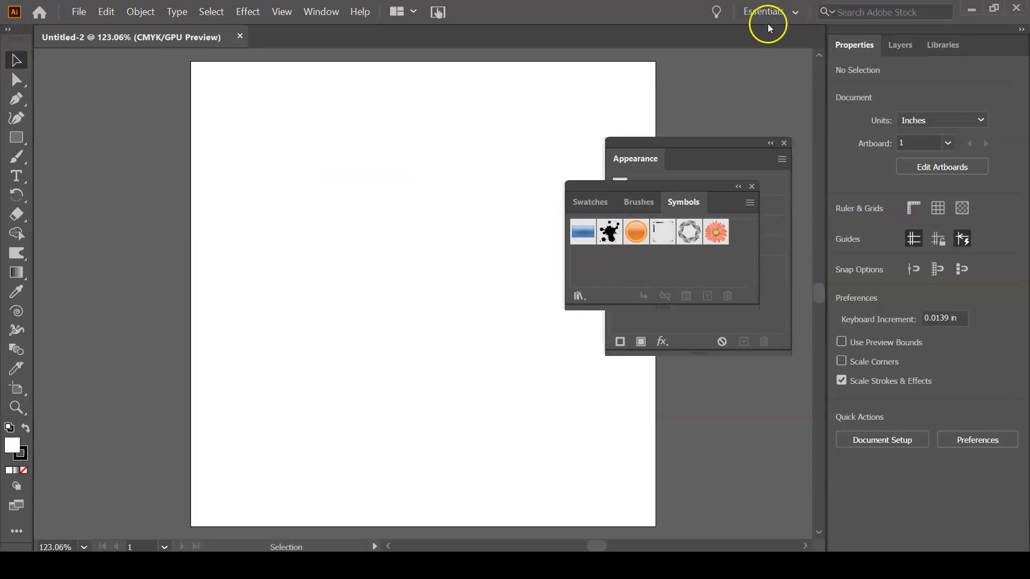
Reset the Essentials workspace to its default layout.
click(780, 11)
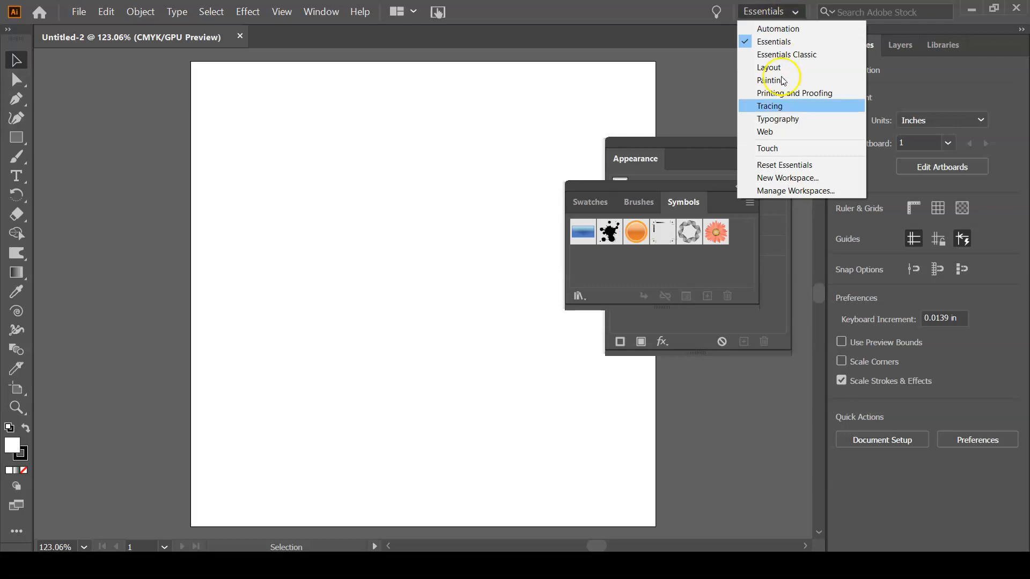
click(784, 165)
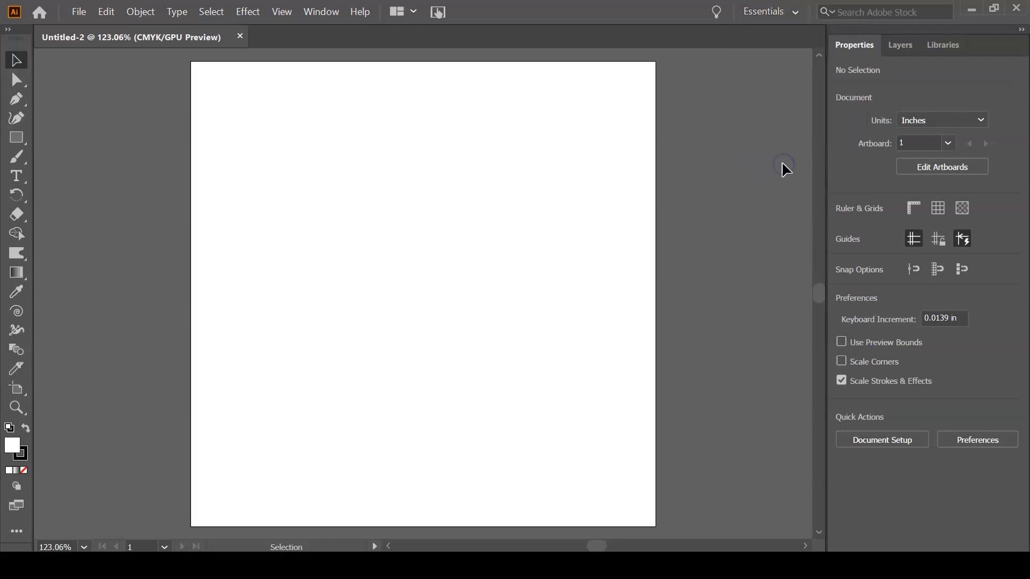
Start saving the document under a new name and browse to the AdobeDesignSuite-001 folder on USB (D:).
click(78, 11)
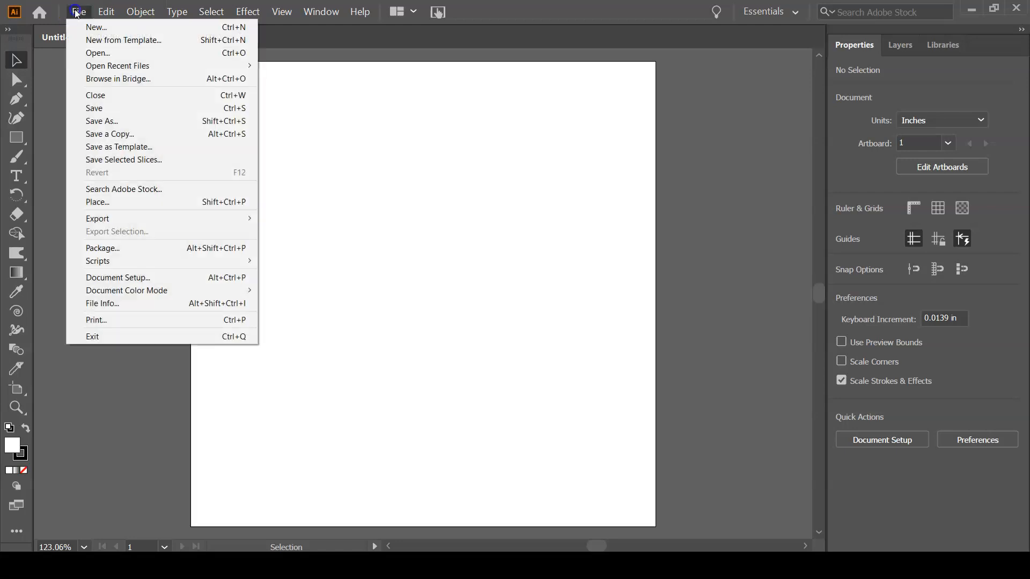
click(97, 122)
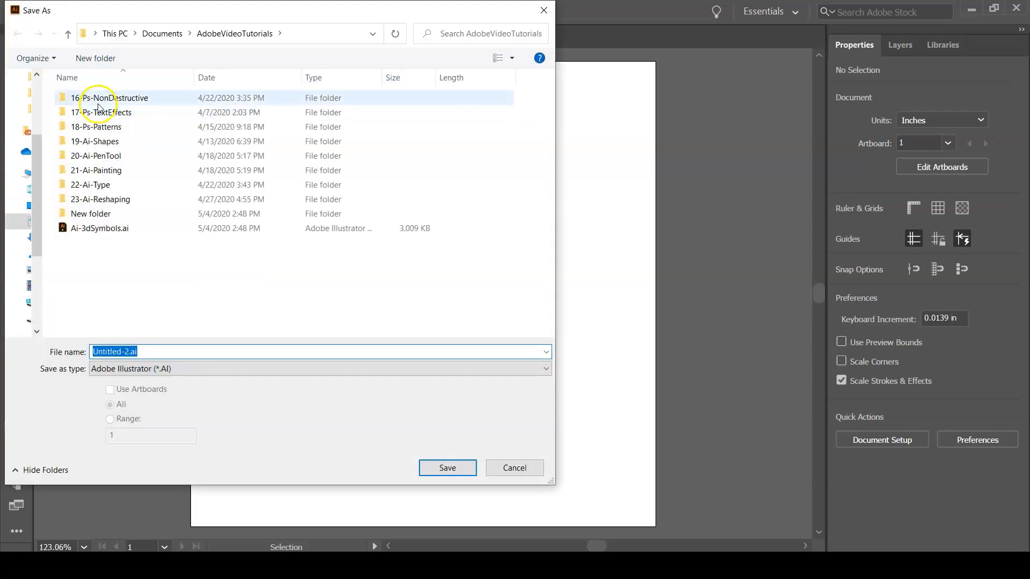
click(142, 37)
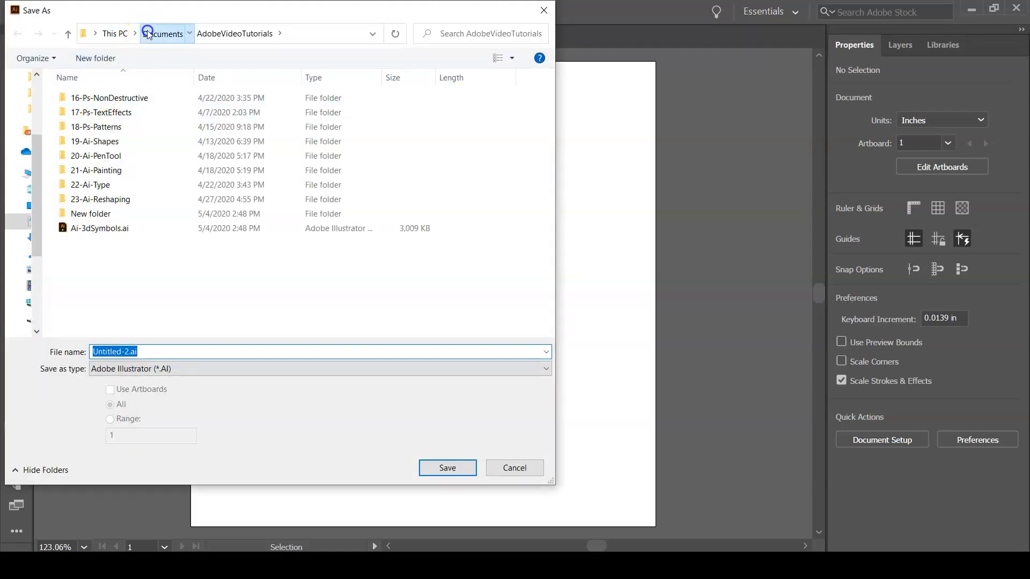
click(115, 34)
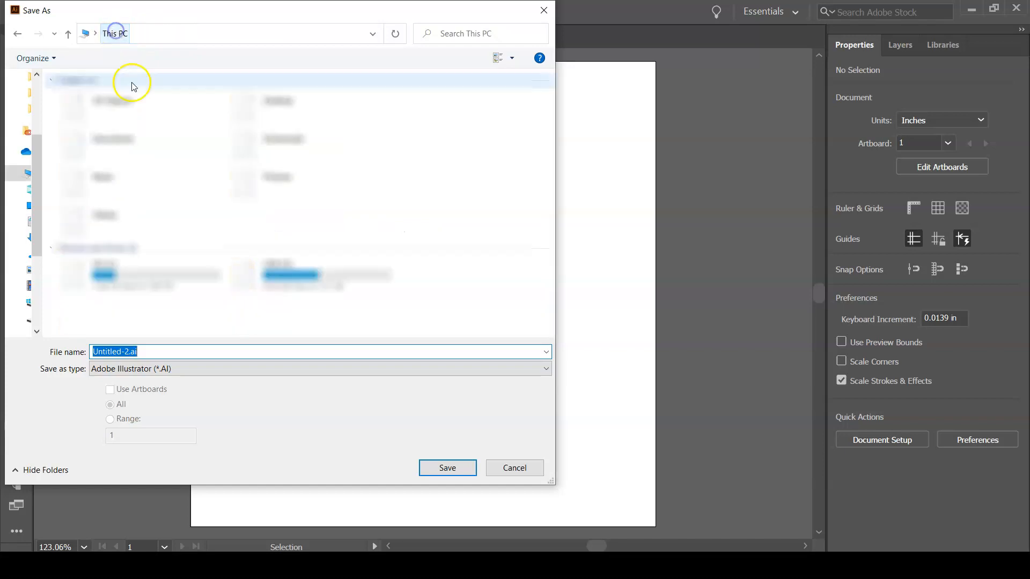
click(271, 280)
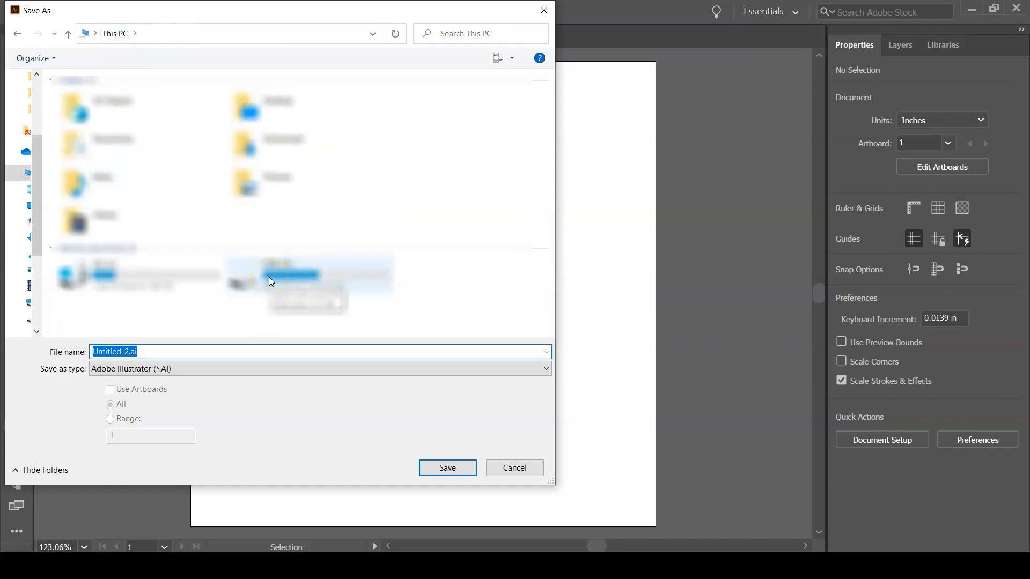
double_click(269, 277)
double_click(123, 99)
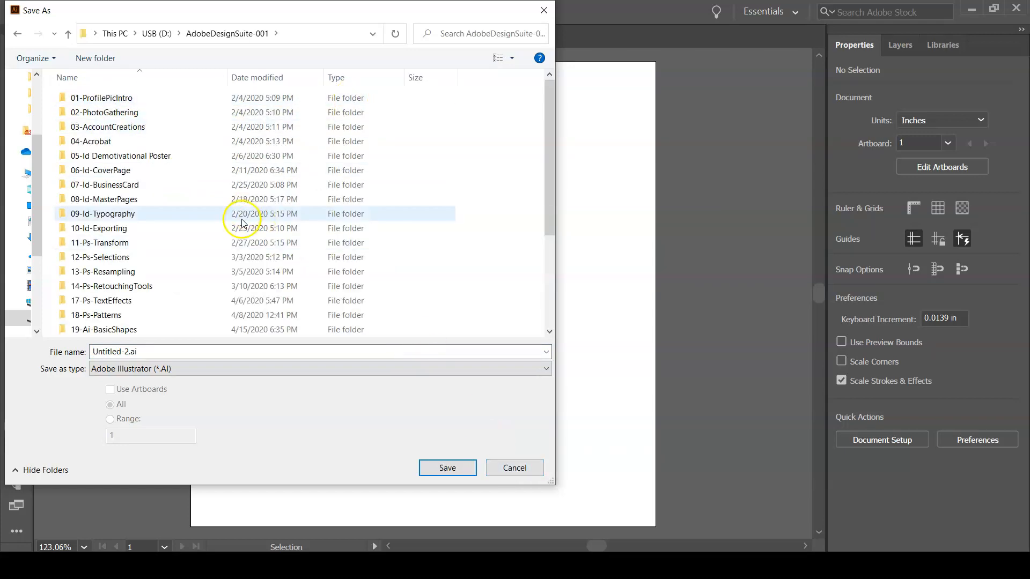
Create a folder named 25-Ai-Symbols3D inside AdobeDesignSuite-001 and open it.
scroll(230, 219, down, 3)
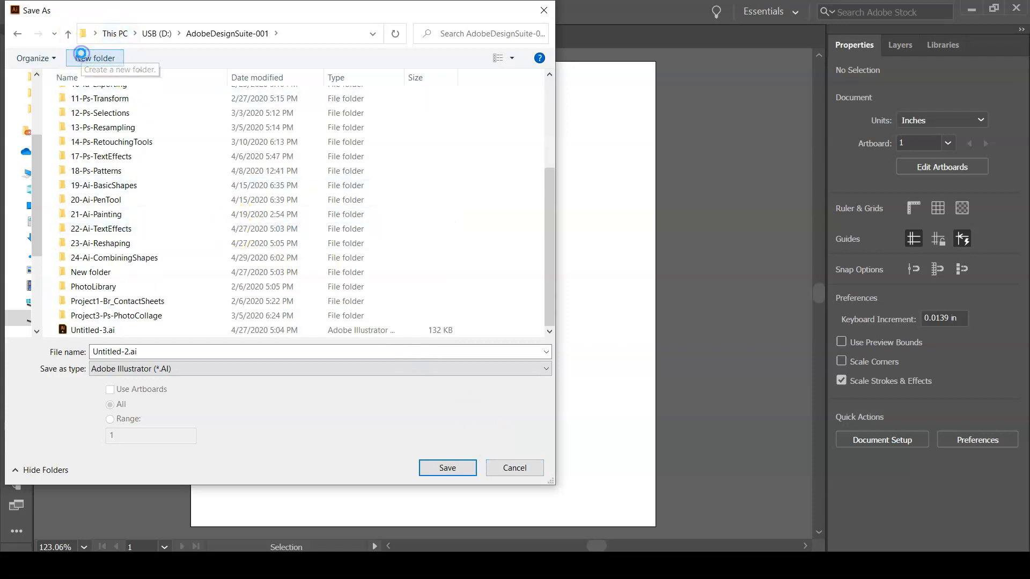
click(83, 58)
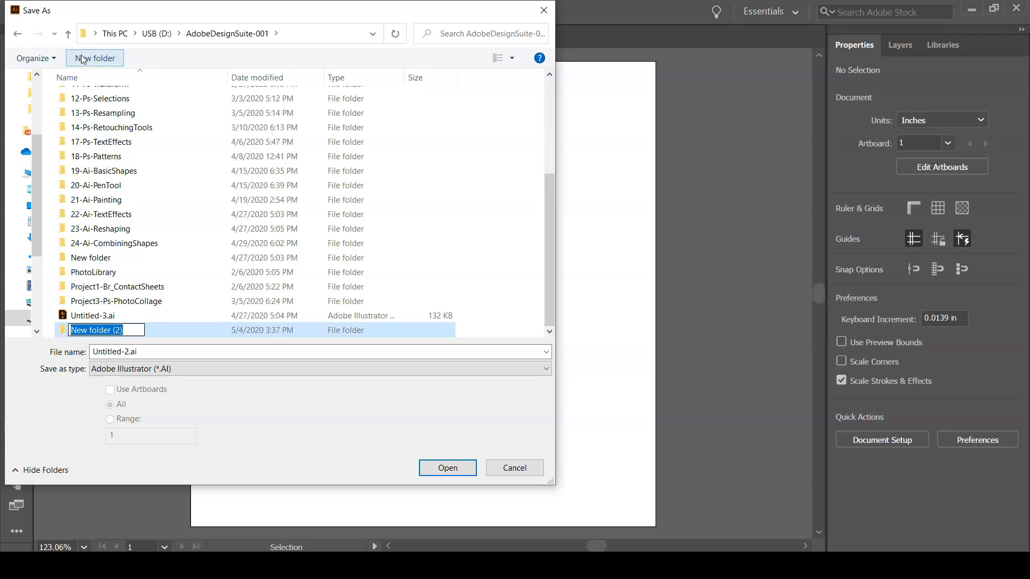
text(25)
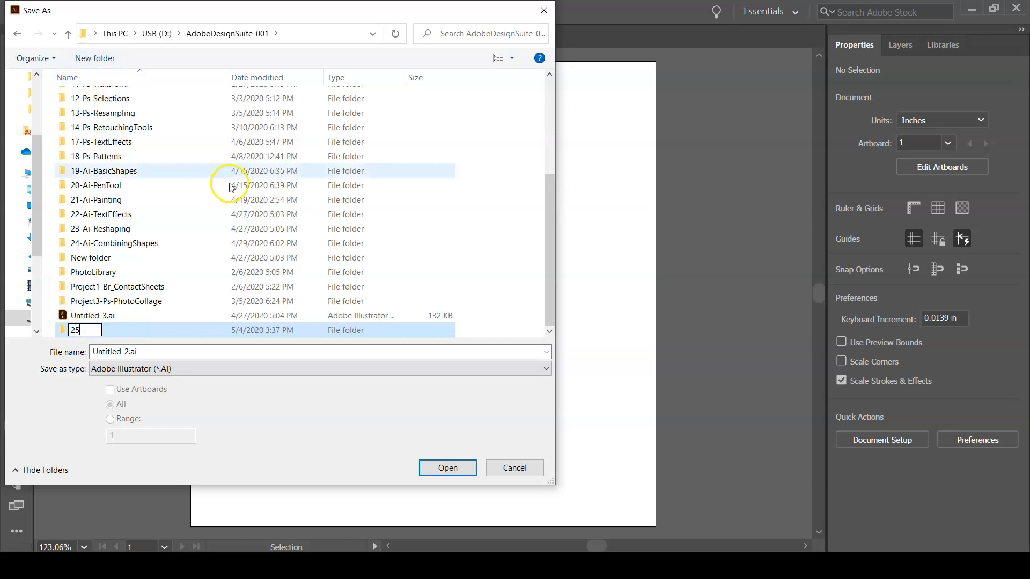
text(-Ai-)
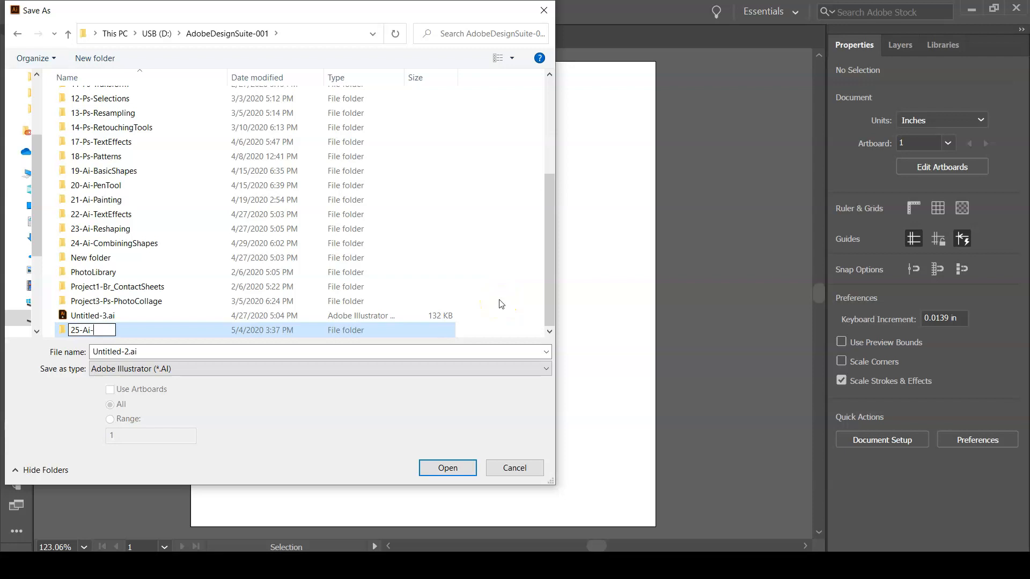
text(Symbols3D)
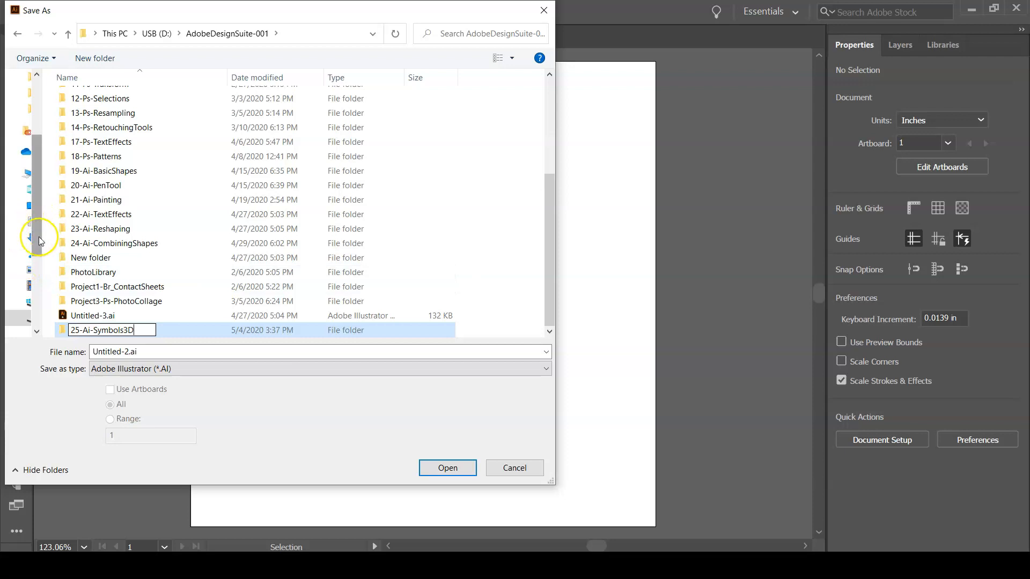
double_click(63, 328)
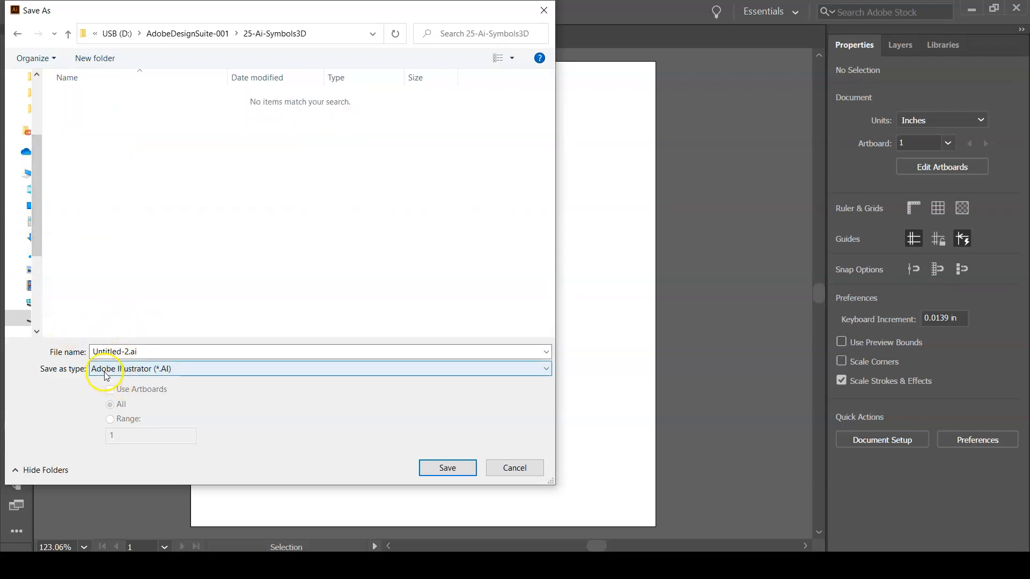
Save the document as YourLastName-25-Symbols3D.ai in Adobe Illustrator format, accepting the default Illustrator 2020 options.
click(127, 352)
click(129, 351)
drag(129, 351, 85, 344)
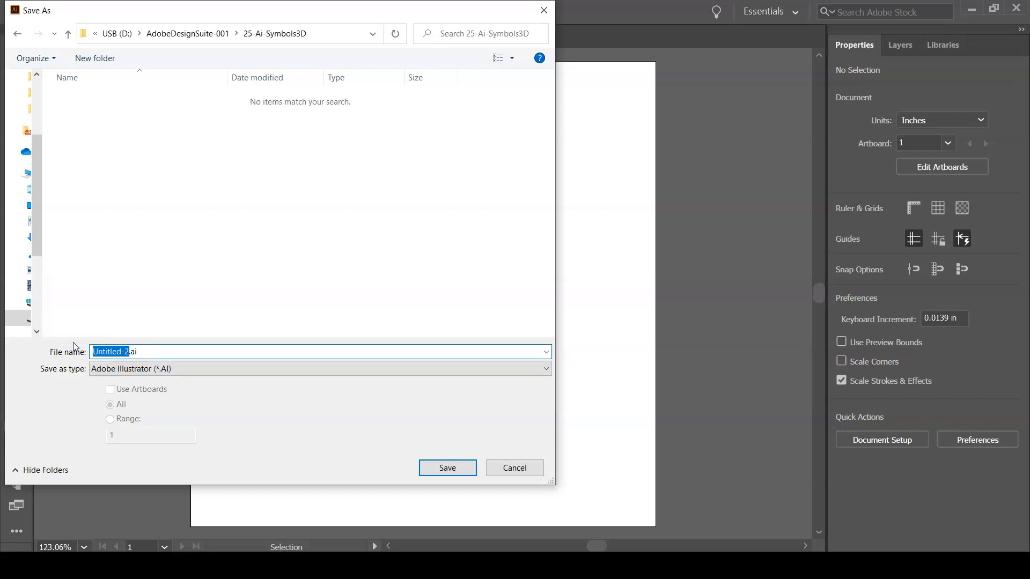
text(YourLastNam)
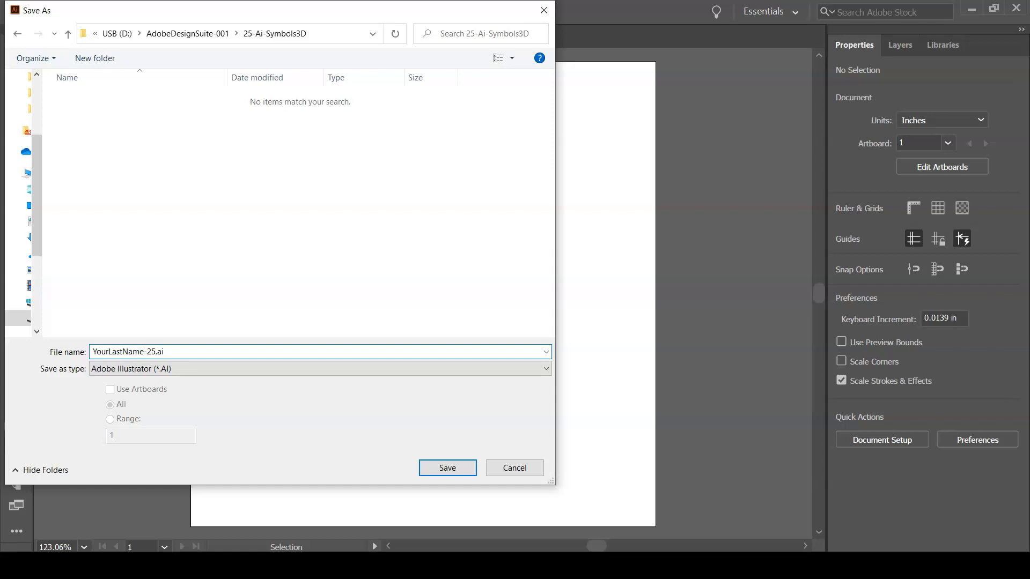
text(e-25-Symbols3D)
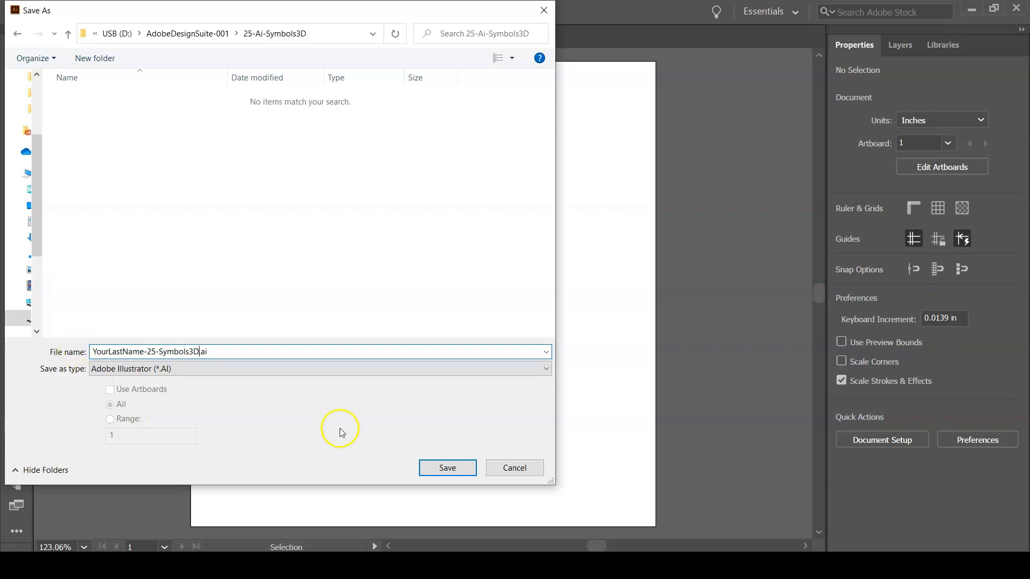
click(452, 470)
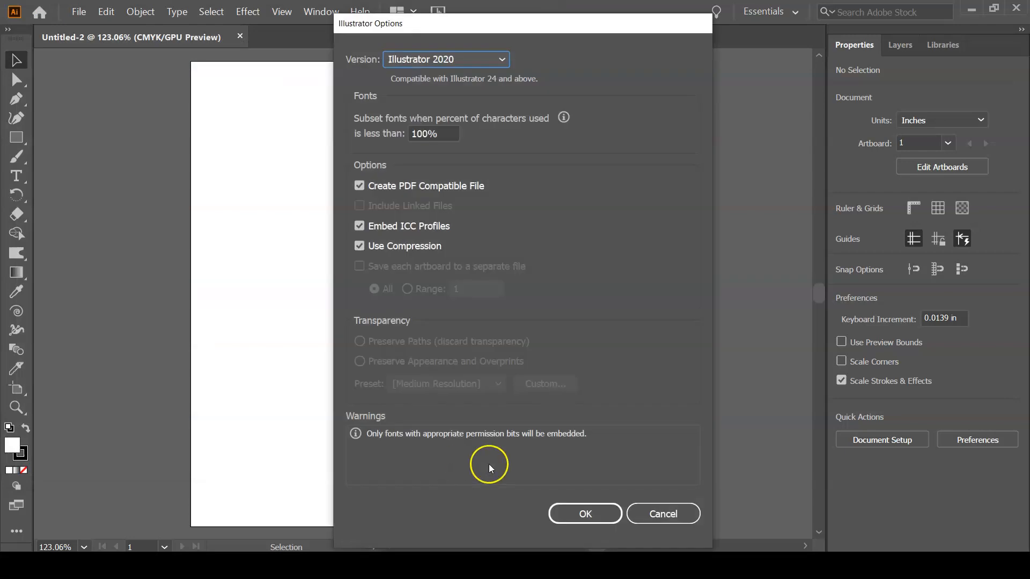
click(572, 511)
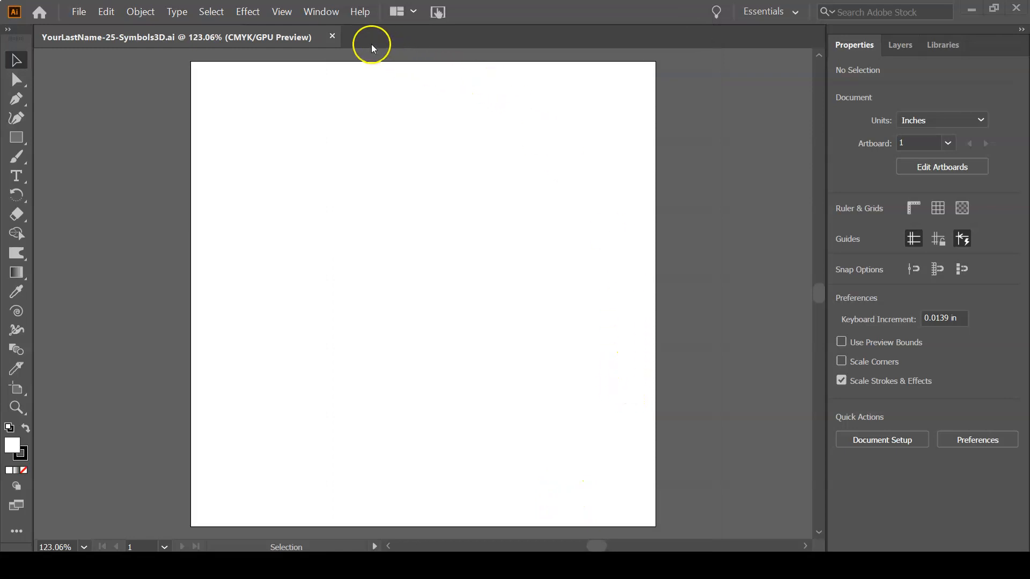
Show the Symbols panel and move it over the middle of the artboard.
click(332, 19)
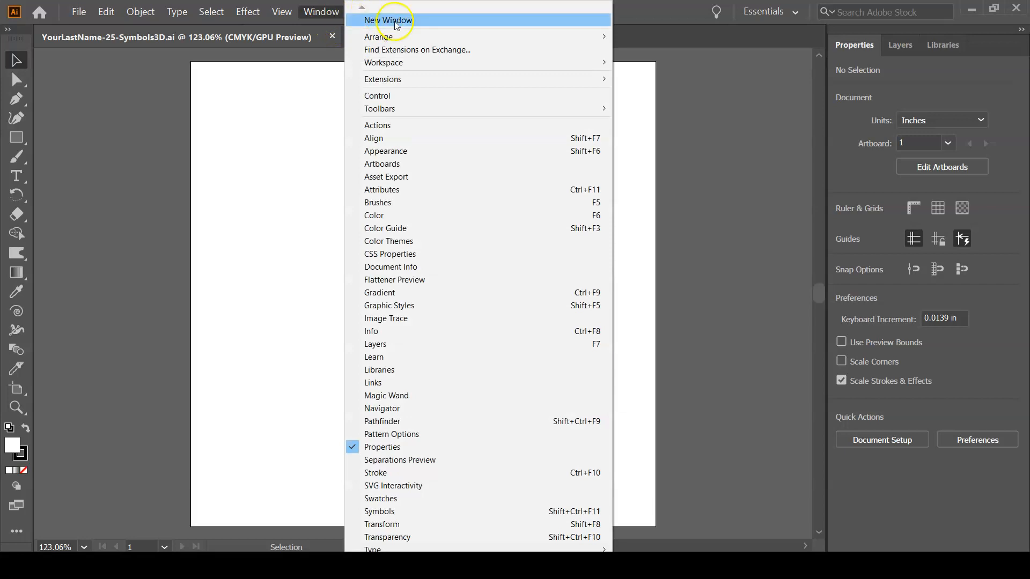
click(441, 513)
key(shift+m)
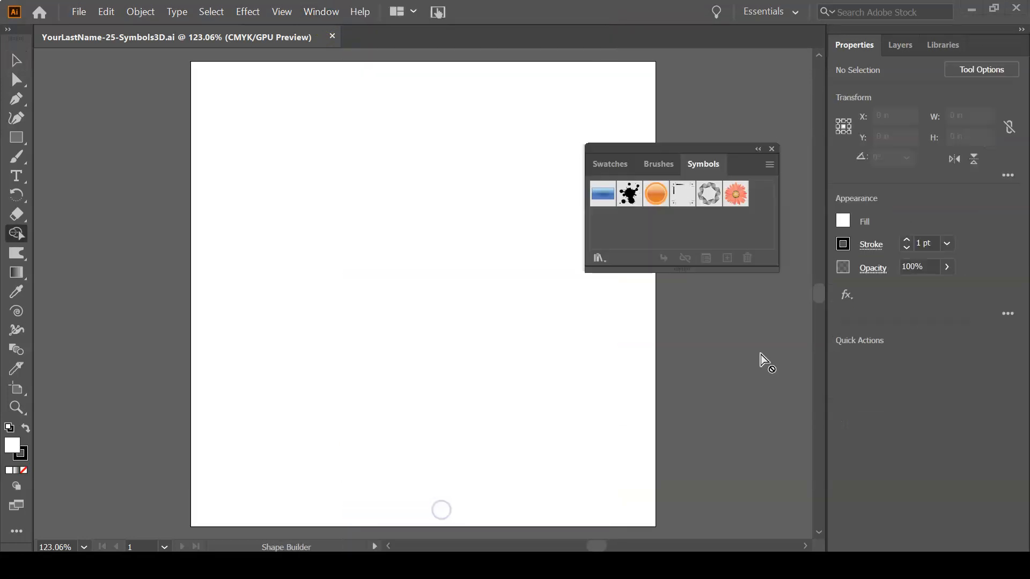
drag(687, 146, 462, 233)
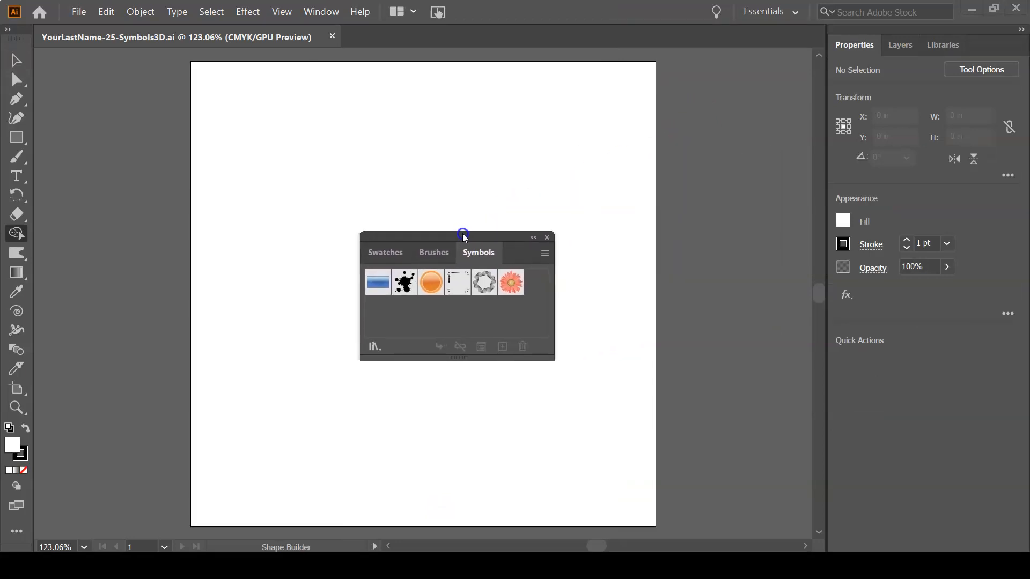
Open the Florid Vector Pack symbol library, place it beside the Symbols panel and make it taller.
click(375, 348)
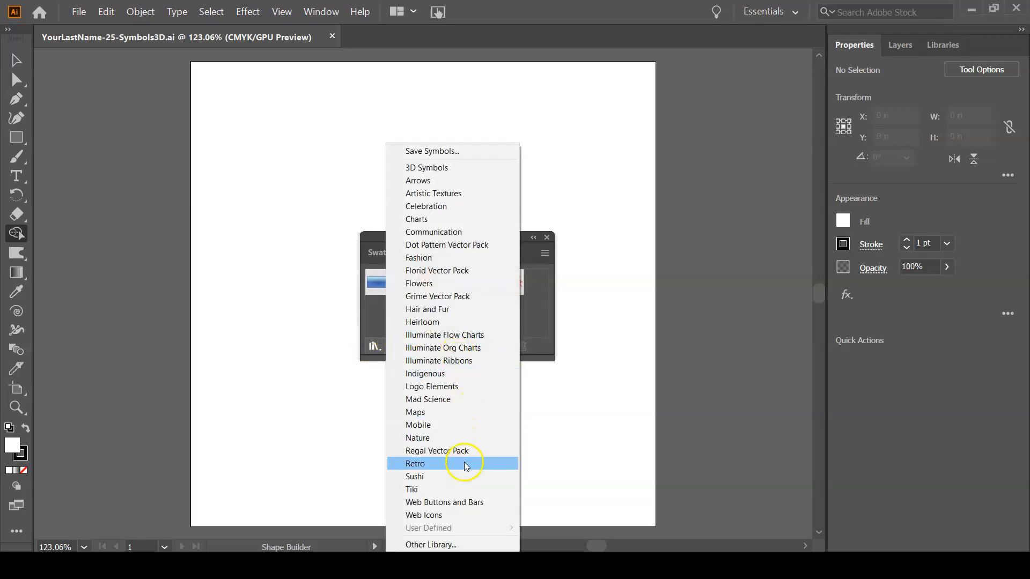
click(477, 206)
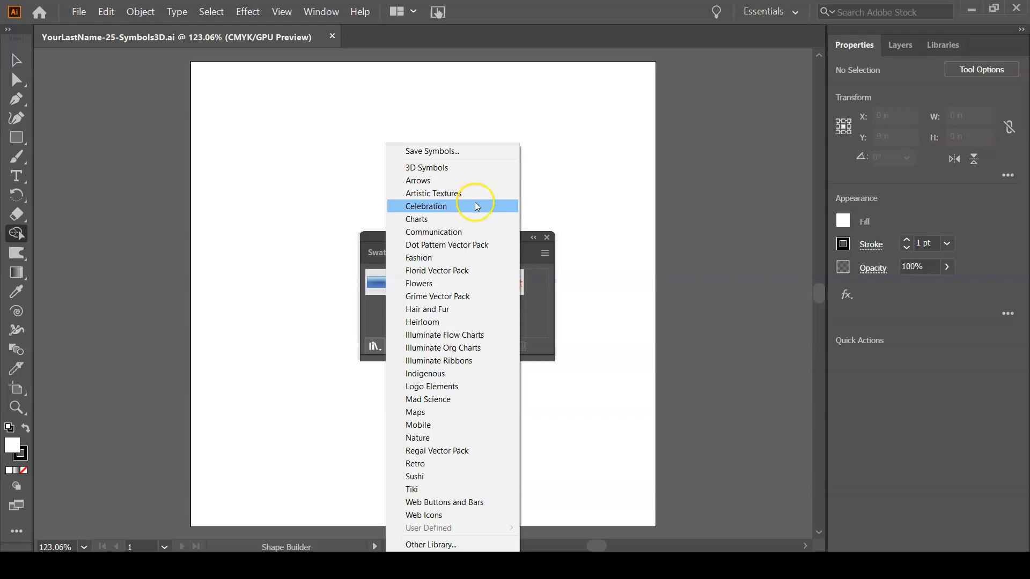
click(471, 270)
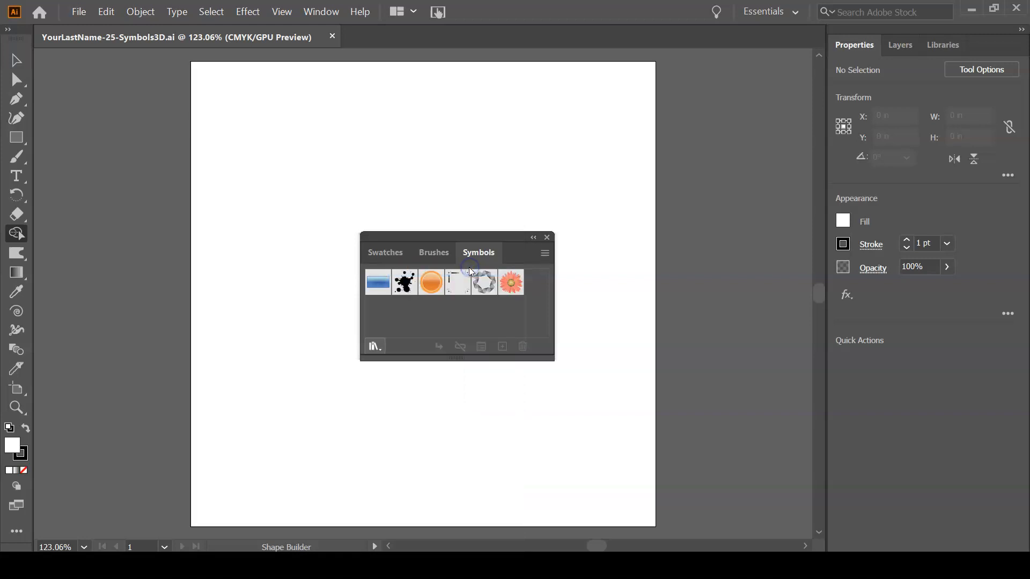
drag(574, 250, 686, 219)
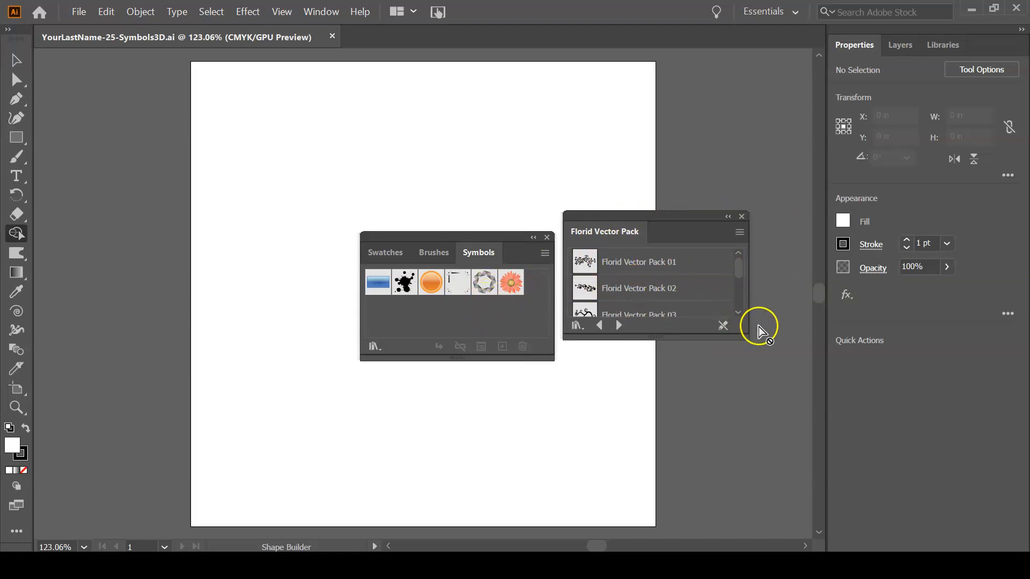
drag(744, 335, 746, 410)
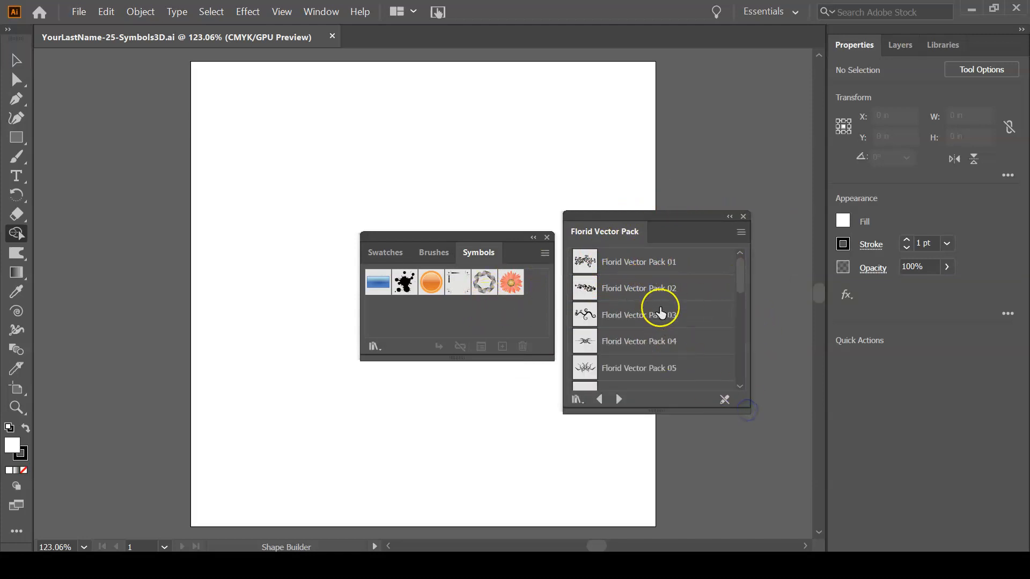
Add Florid Vector Pack 16 and Florid Vector Pack 07 from the library to the document's symbols.
scroll(659, 332, down, 4)
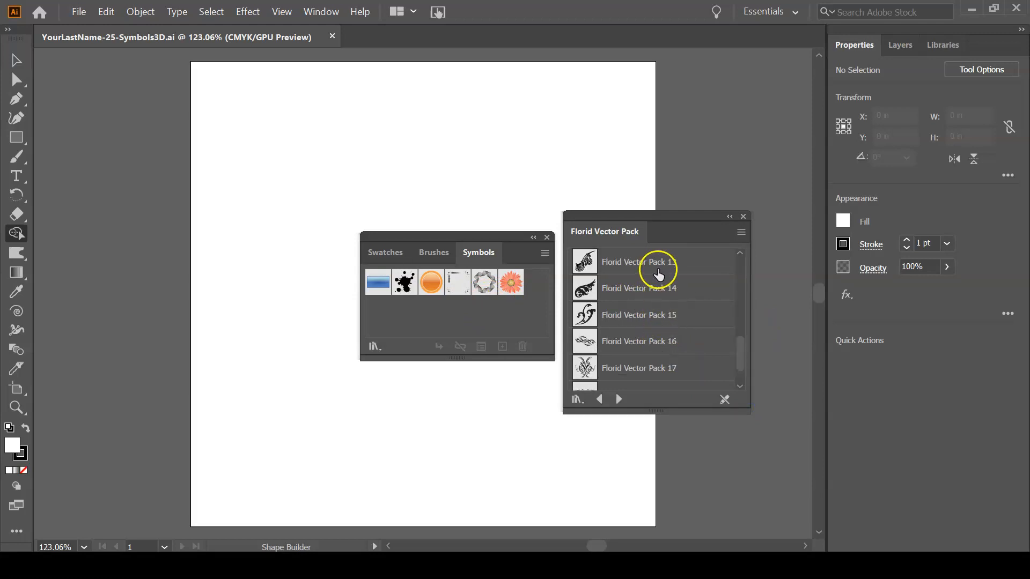
click(639, 342)
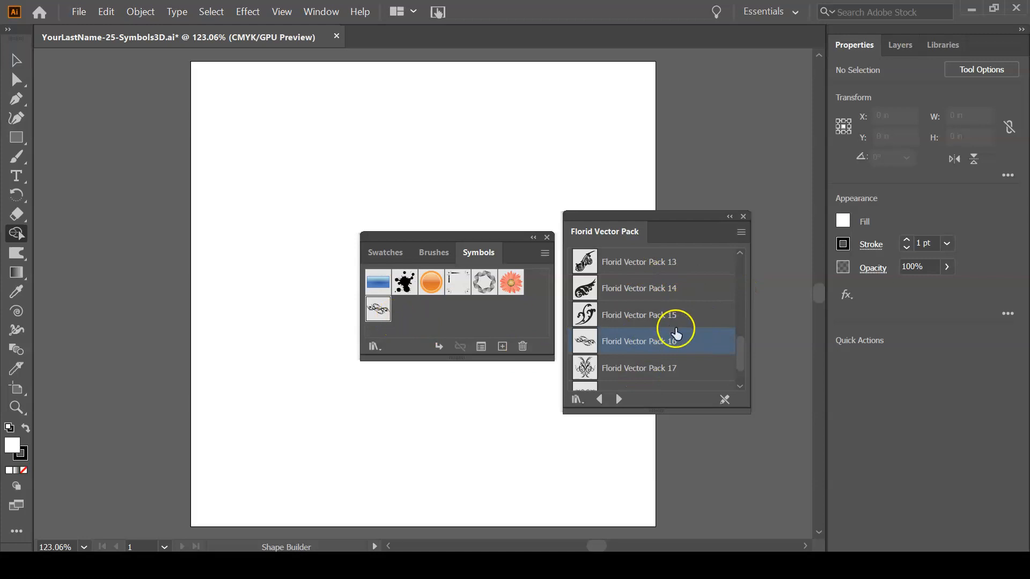
drag(742, 349, 751, 310)
click(655, 262)
click(656, 262)
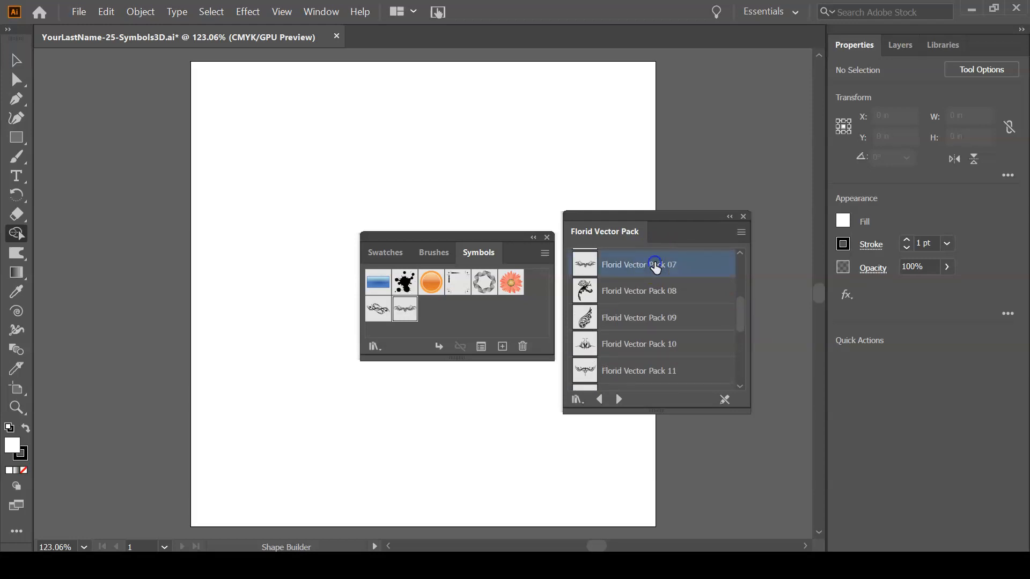
Add Florid Vector Pack 08, 09 and 10 from the library to the document's symbols.
shift+click(652, 346)
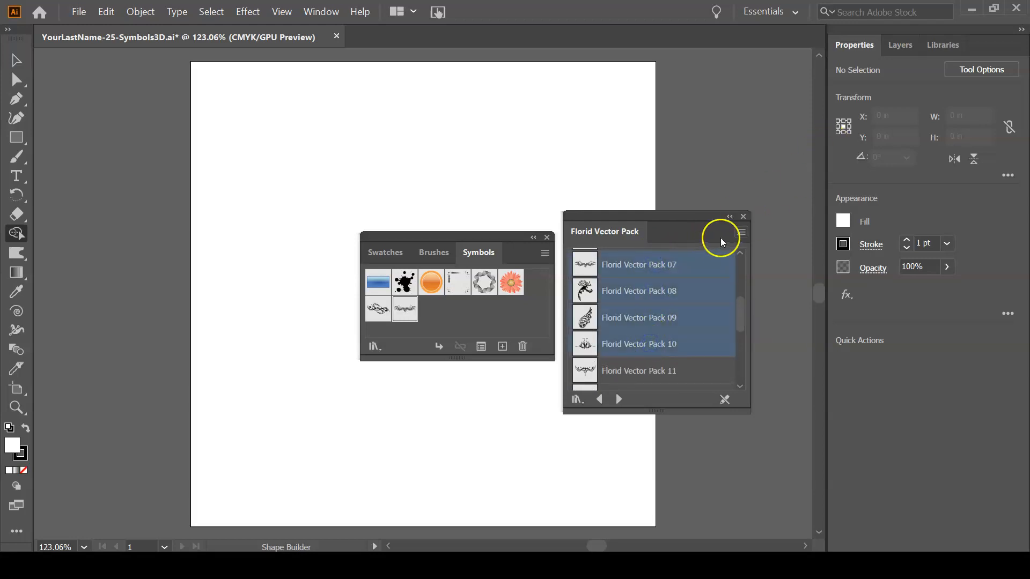
click(741, 232)
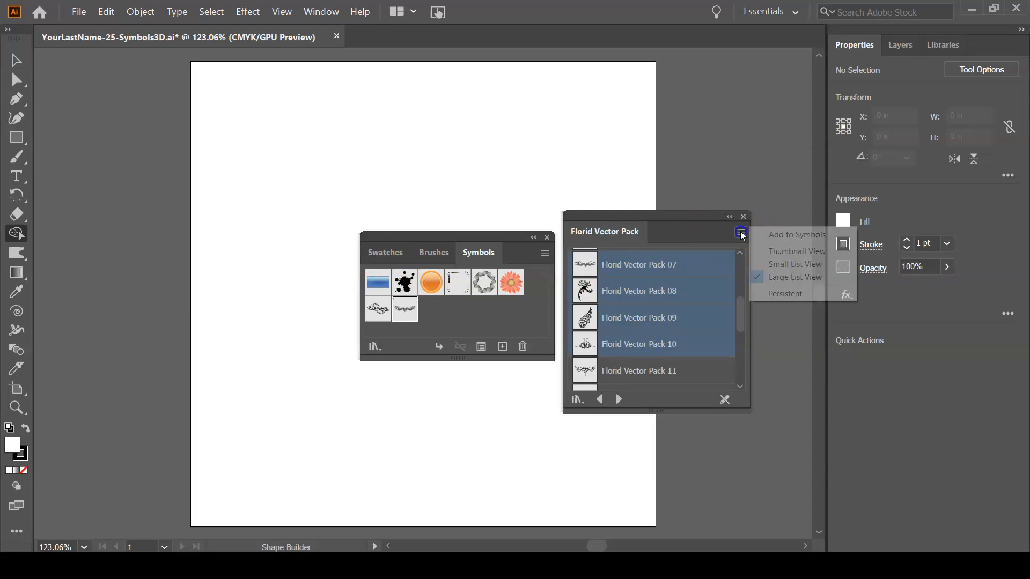
click(792, 235)
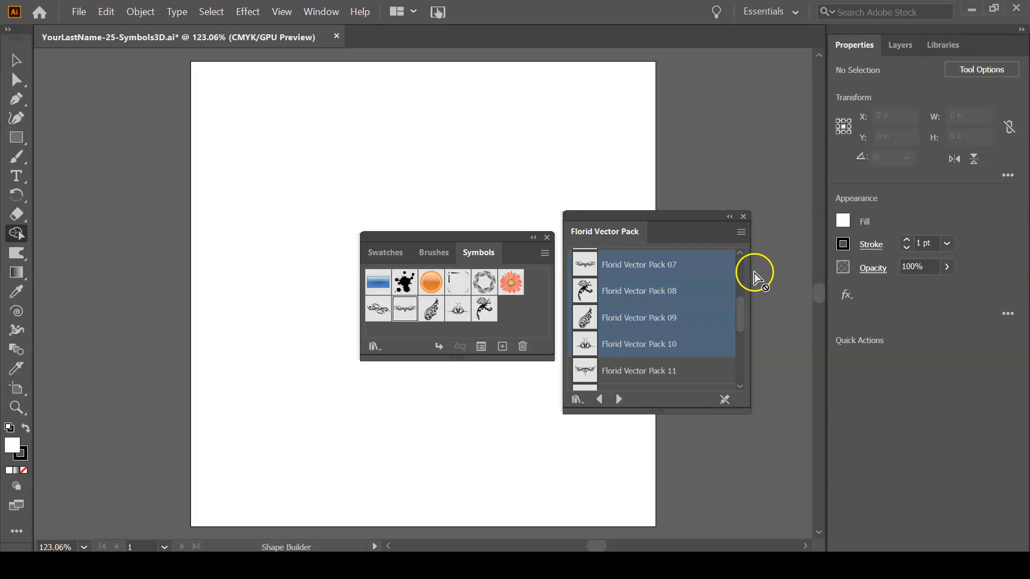
Open the Flowers symbol library and add Purple Coneflower and Rosebud to the document's symbols.
click(575, 400)
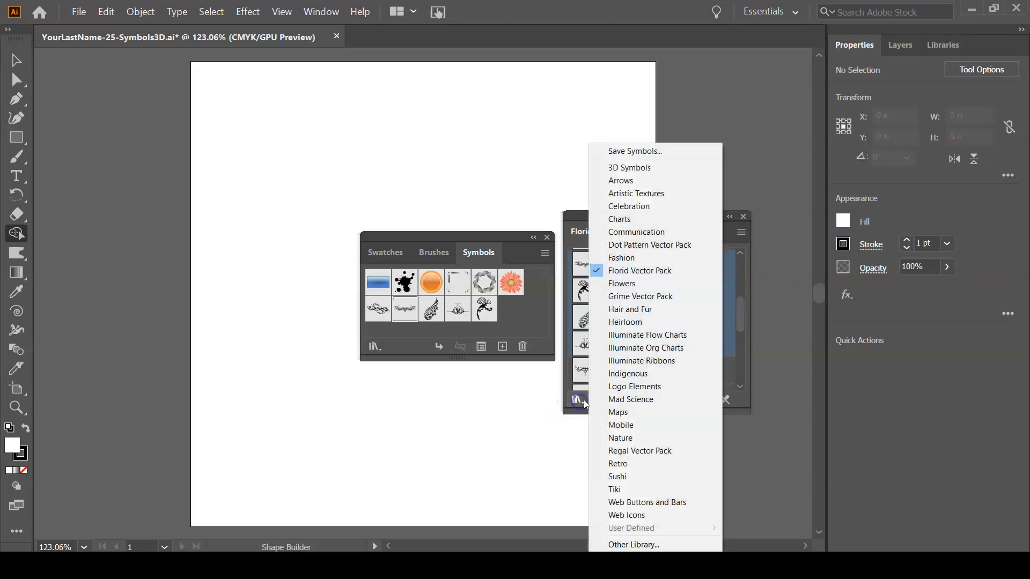
click(643, 283)
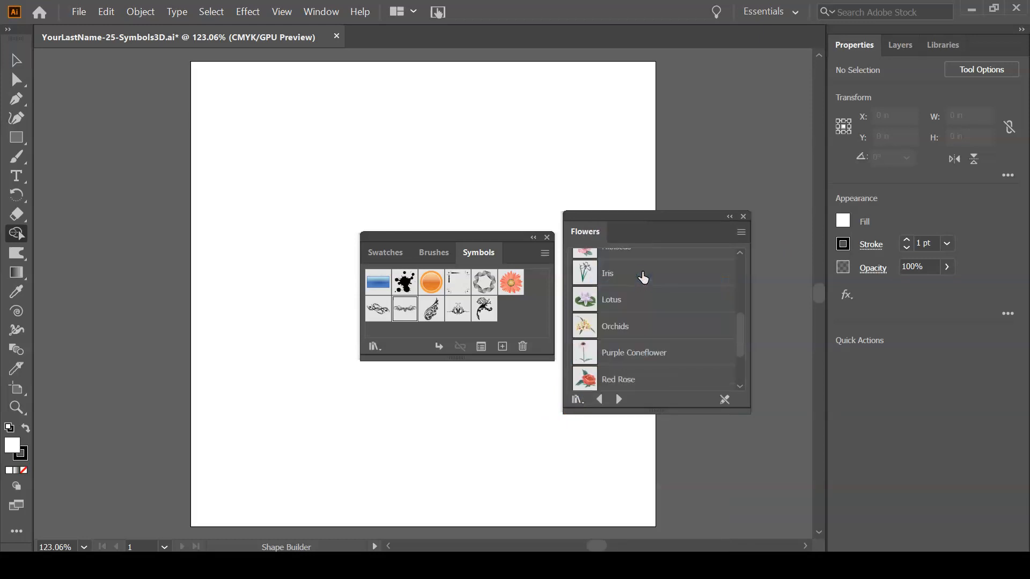
click(642, 353)
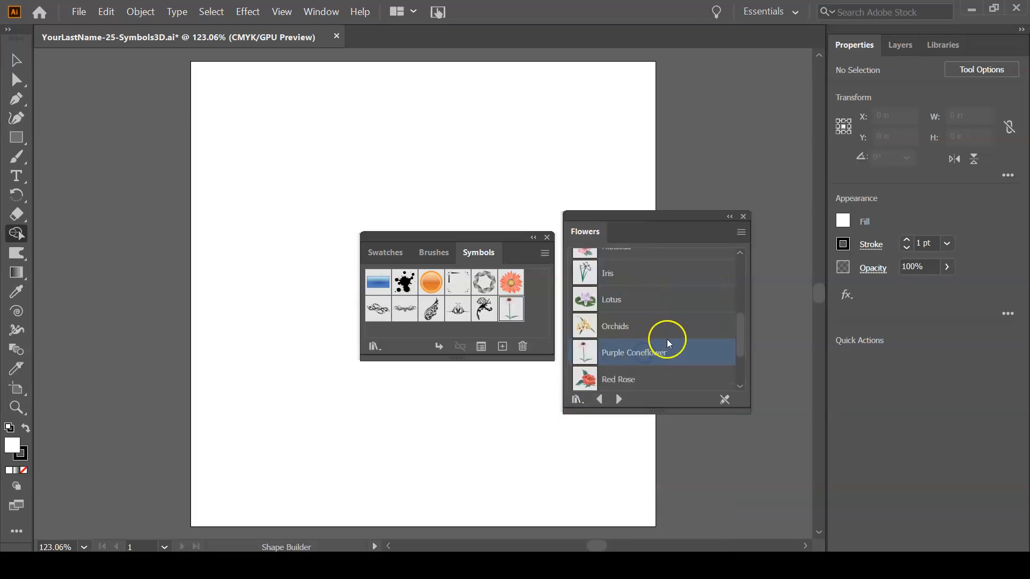
drag(741, 337, 749, 357)
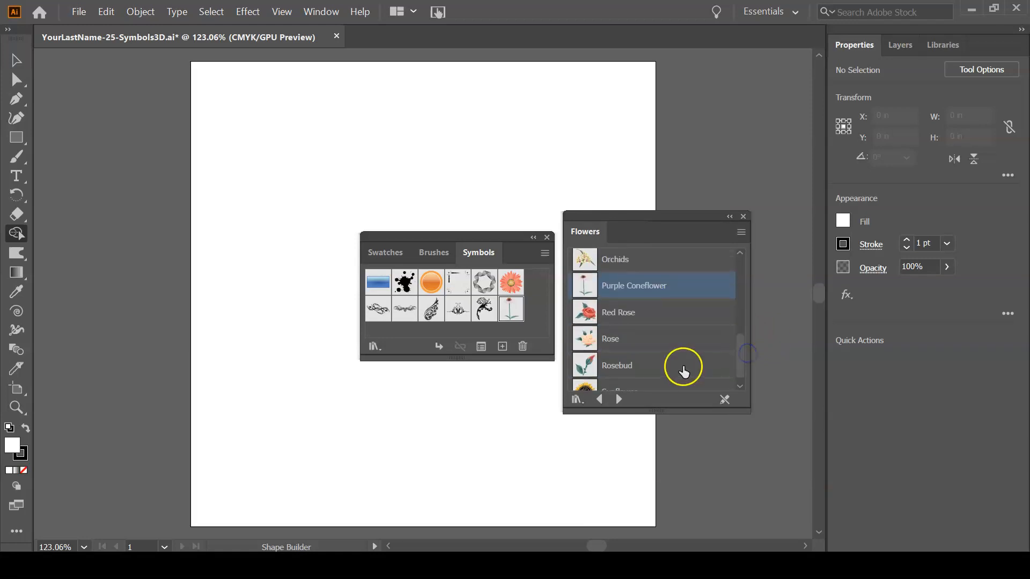
click(682, 368)
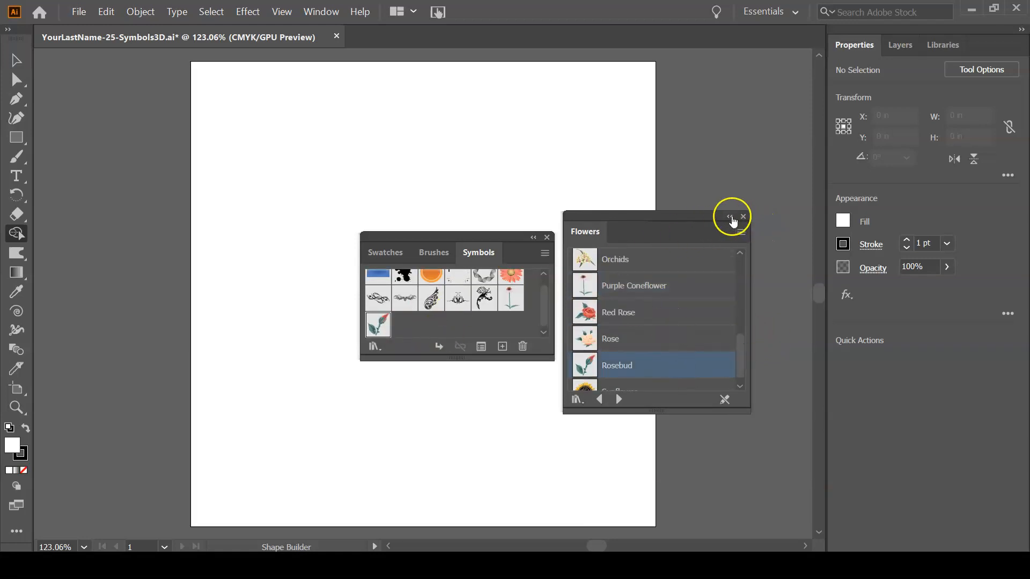
Close the Flowers library and move the Symbols panel over the artboard's right edge.
click(743, 216)
drag(462, 236, 711, 170)
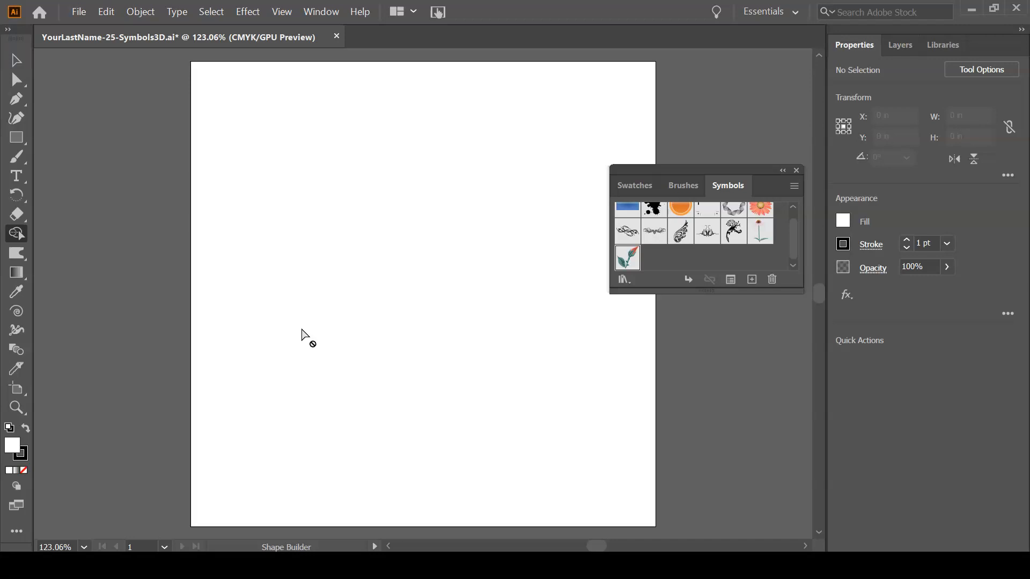
Draw an open half-vase profile with the Pen tool: a stepped rim about 0.21 by 0.17 in, an outward-curving side about 1.36 in tall and a short base.
key(p)
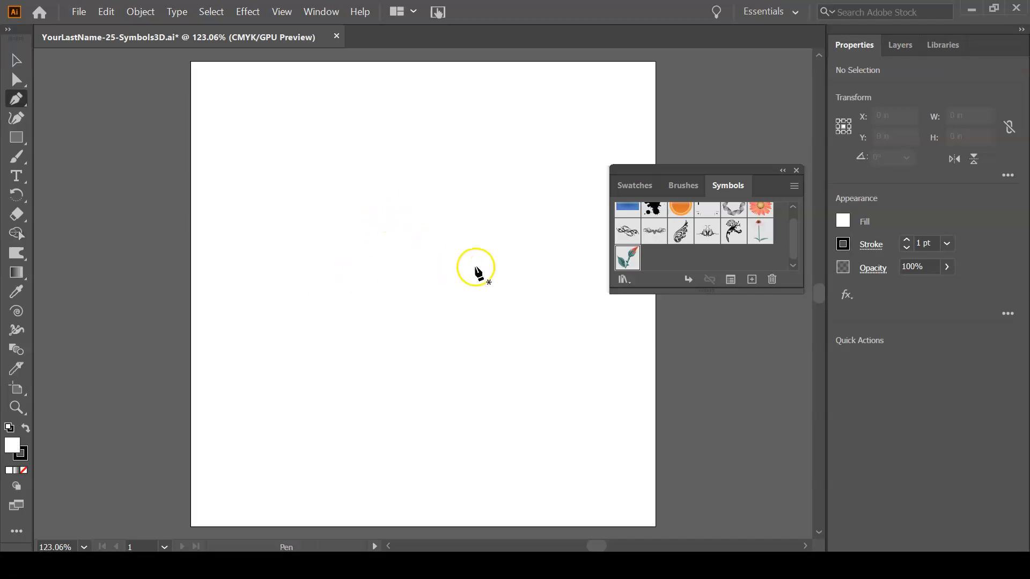
click(509, 270)
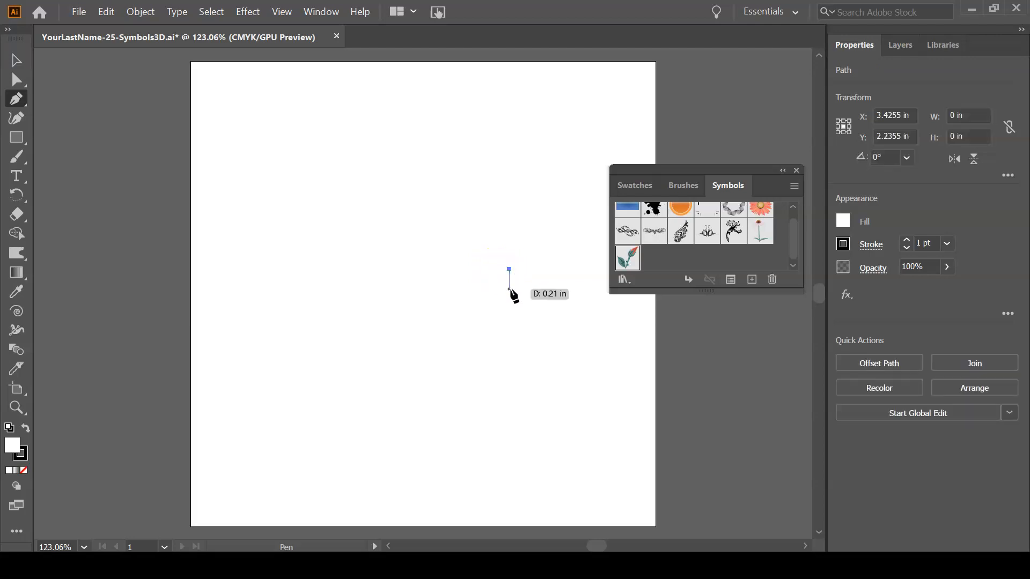
click(508, 289)
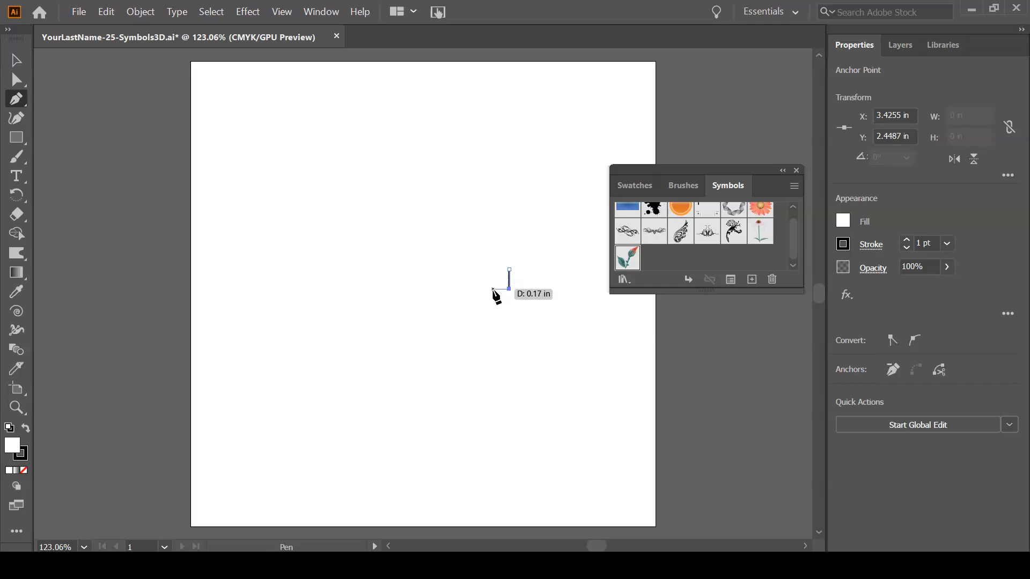
click(492, 289)
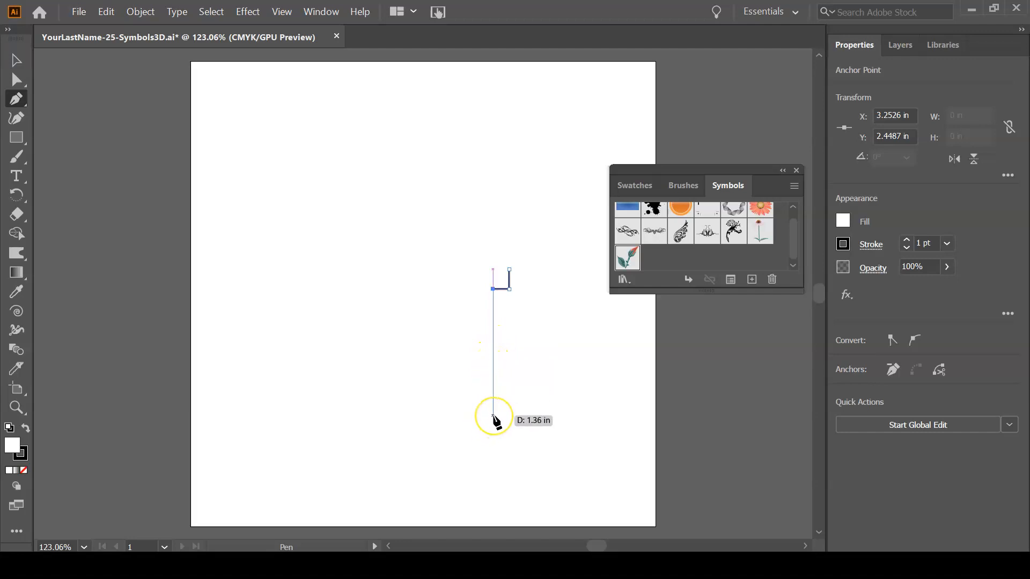
drag(493, 416, 461, 467)
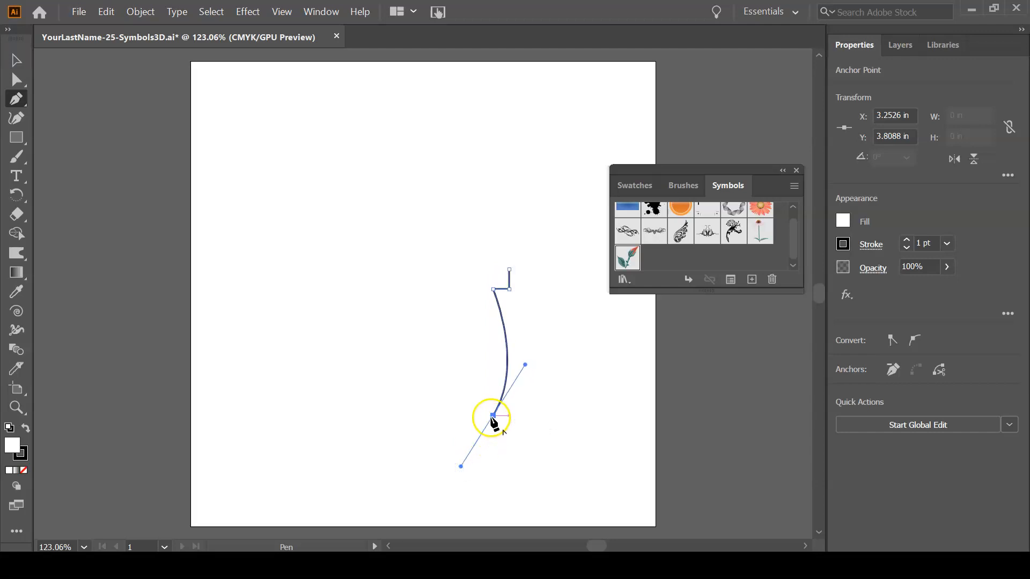
drag(493, 417, 477, 417)
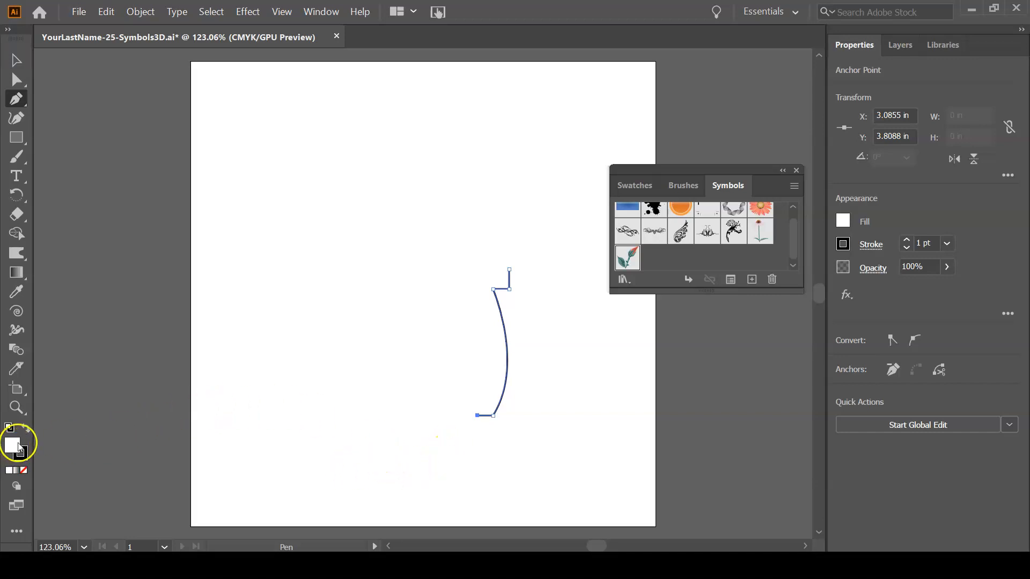
Set the vase profile's fill to None and its stroke to the crimson swatch, finishing with the Selection tool.
click(843, 222)
click(668, 278)
click(918, 224)
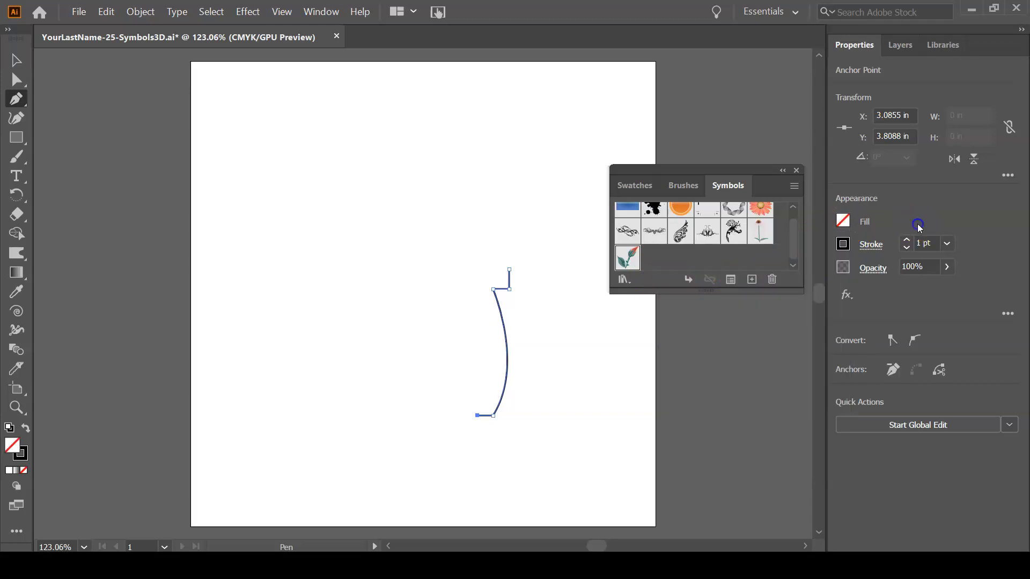
click(843, 244)
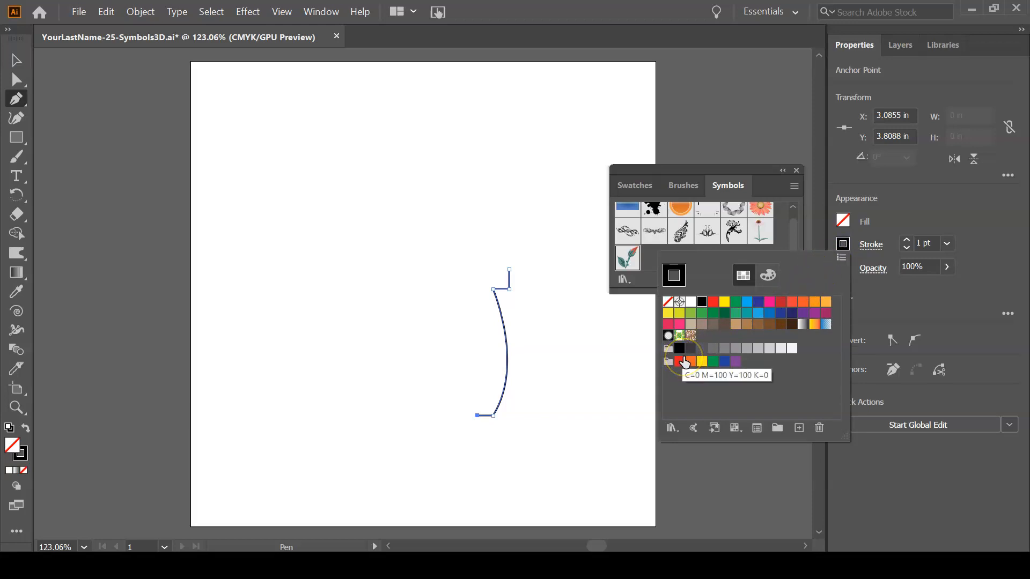
click(667, 325)
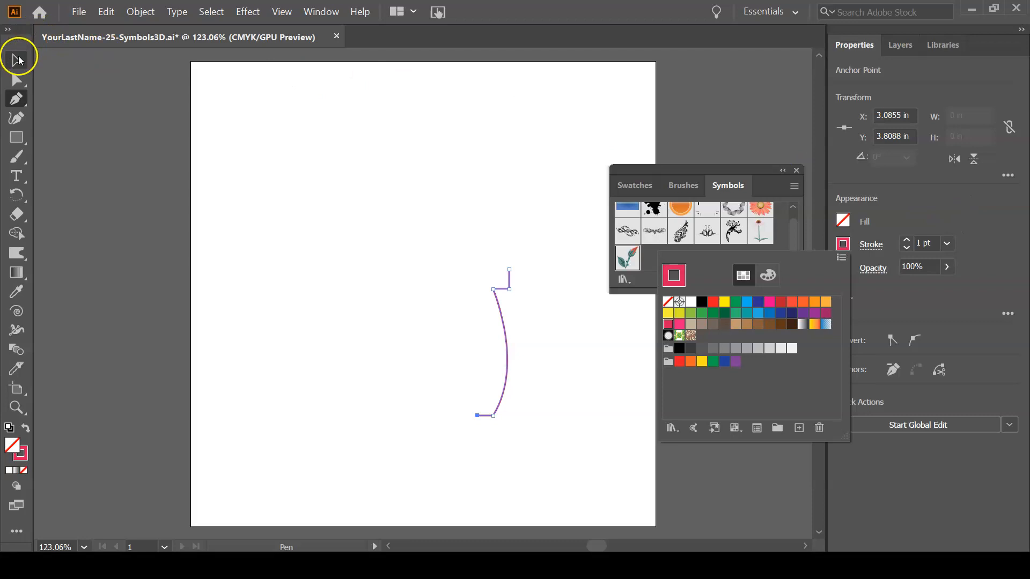
click(18, 59)
click(17, 59)
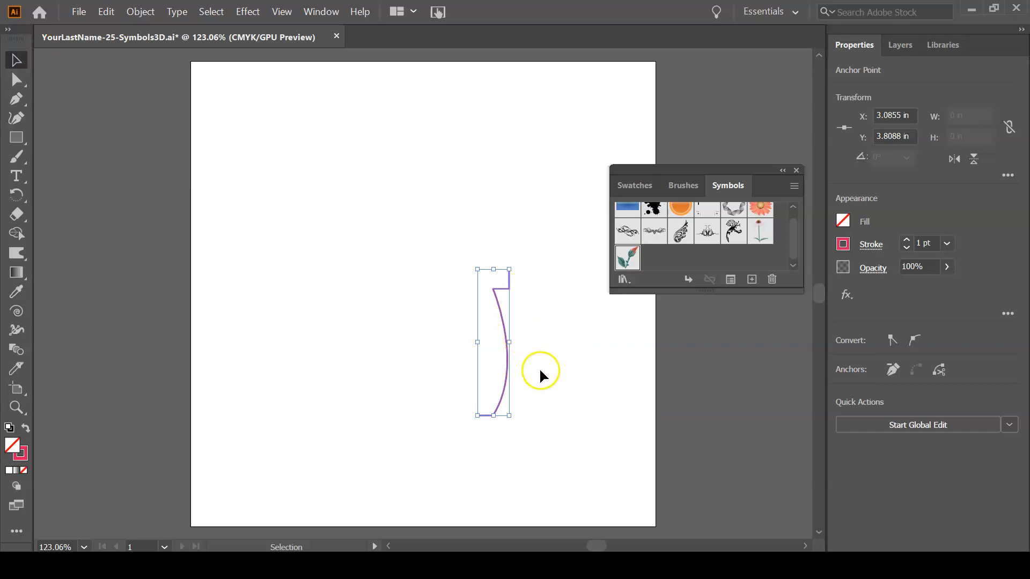
Start a 3D Revolve effect on the vase profile with its preview shown.
key(ctrl+y)
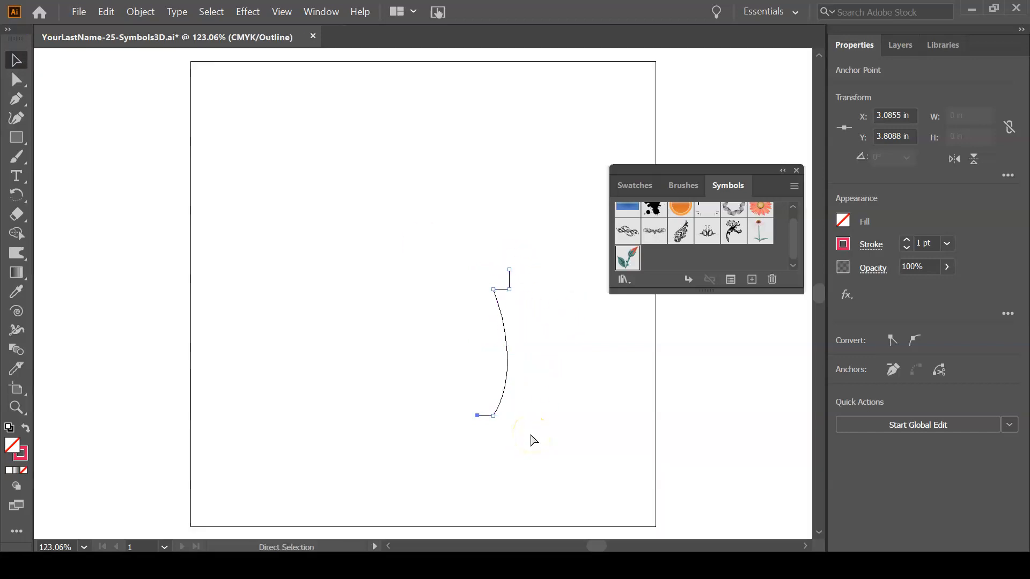
key(ctrl+y)
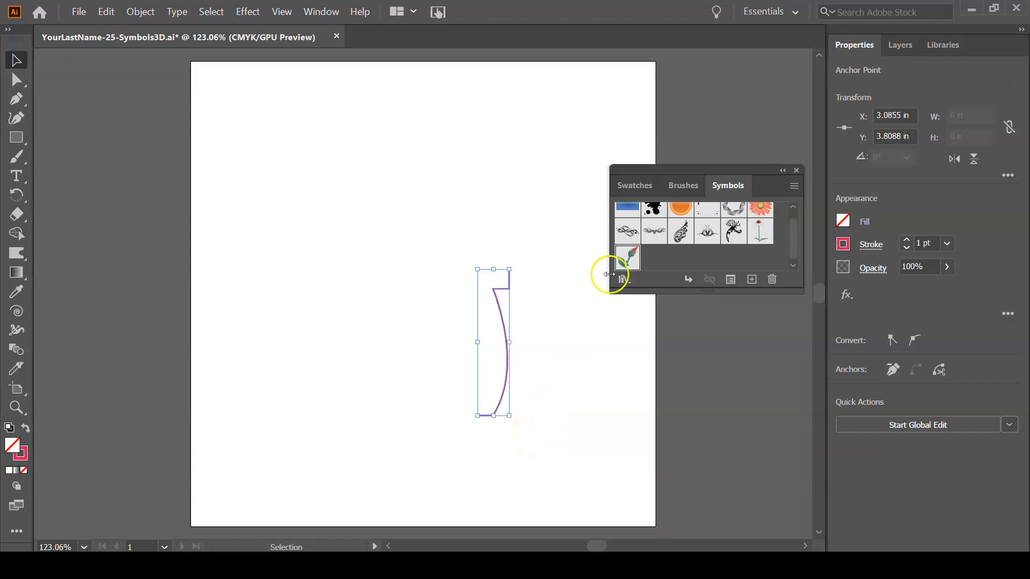
ctrl+click(552, 324)
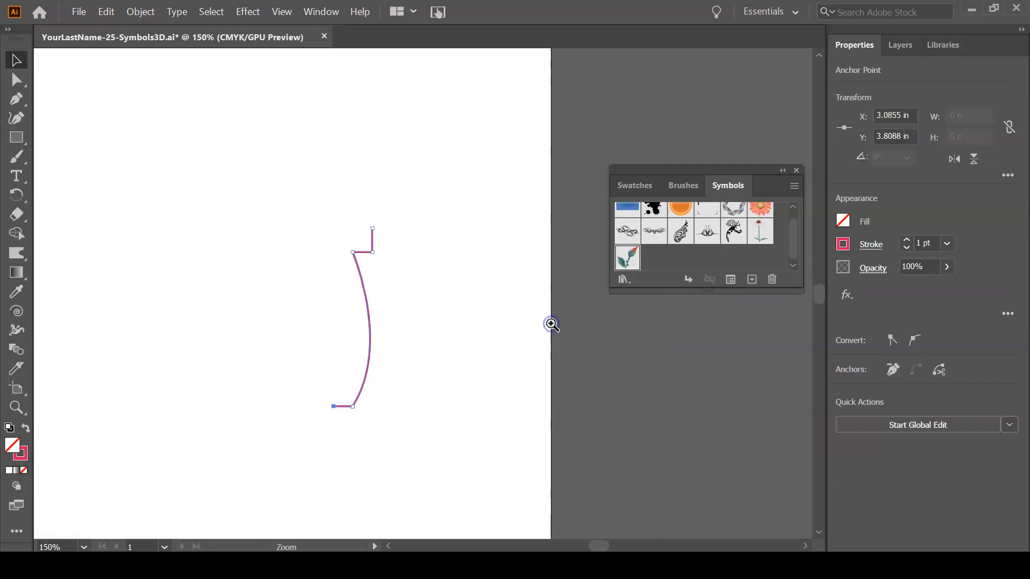
click(248, 12)
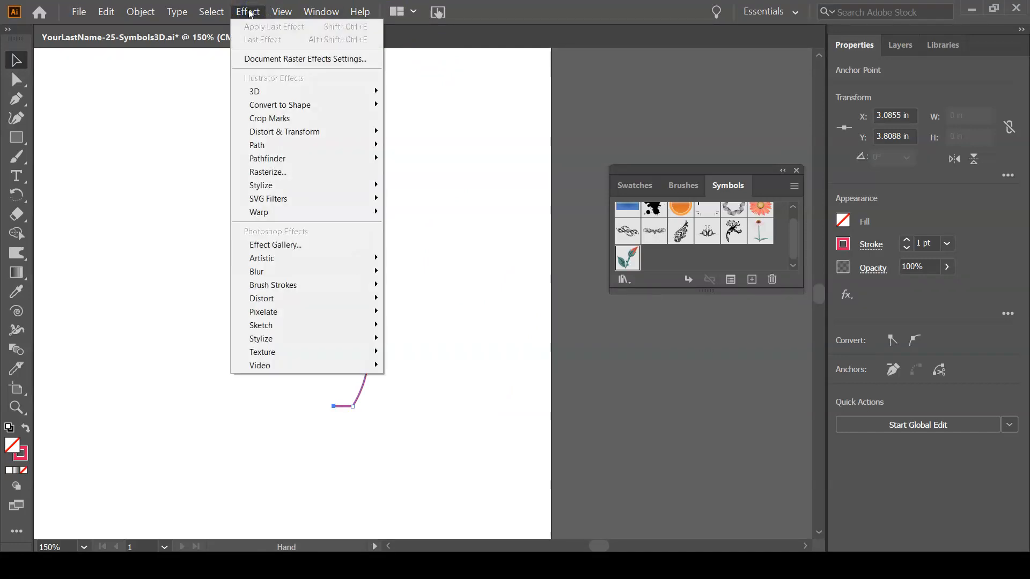
click(273, 96)
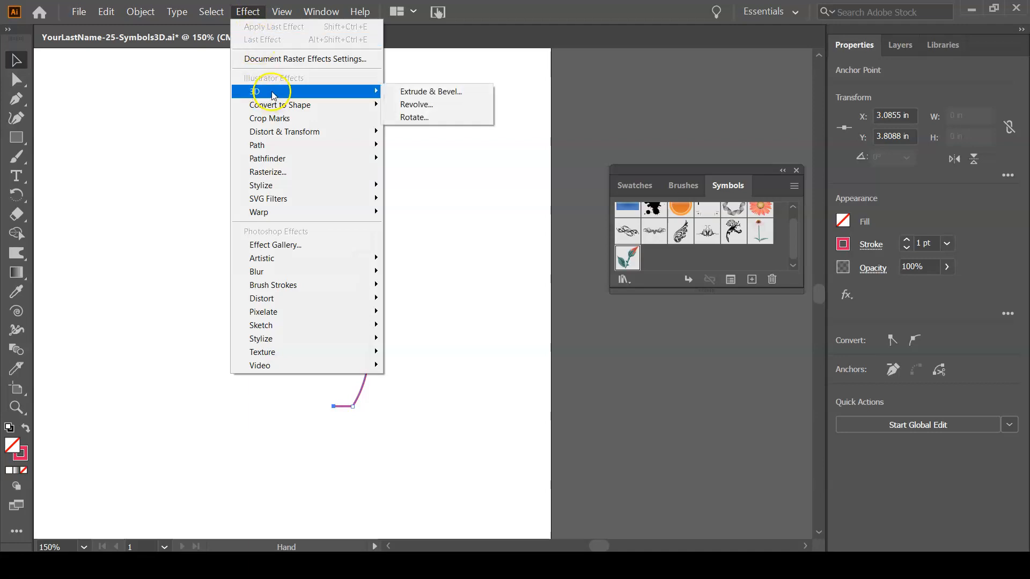
click(414, 105)
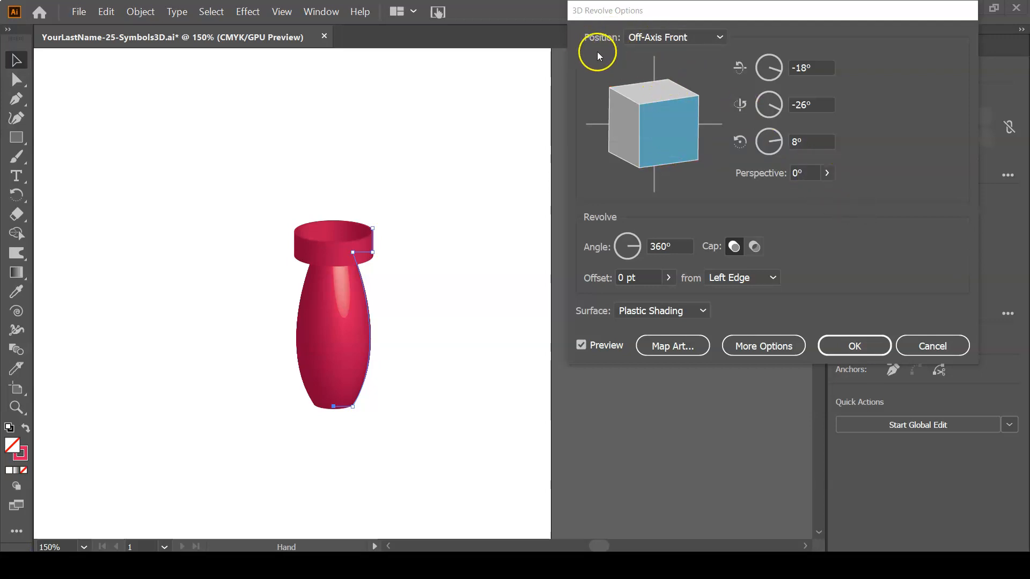
Try the Off-Axis Back and Off-Axis Right positions for the revolved vase.
click(681, 35)
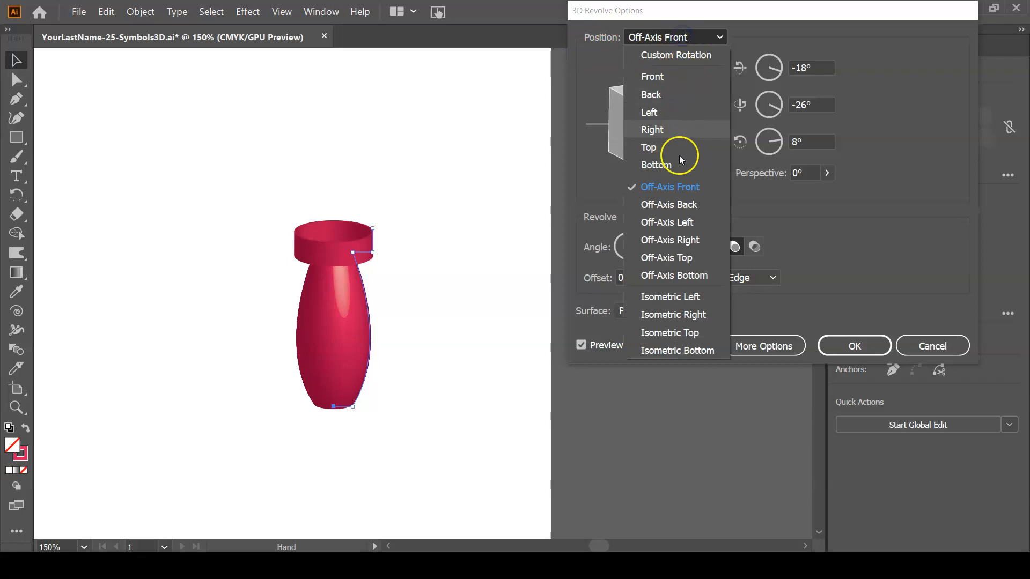
click(679, 206)
click(700, 37)
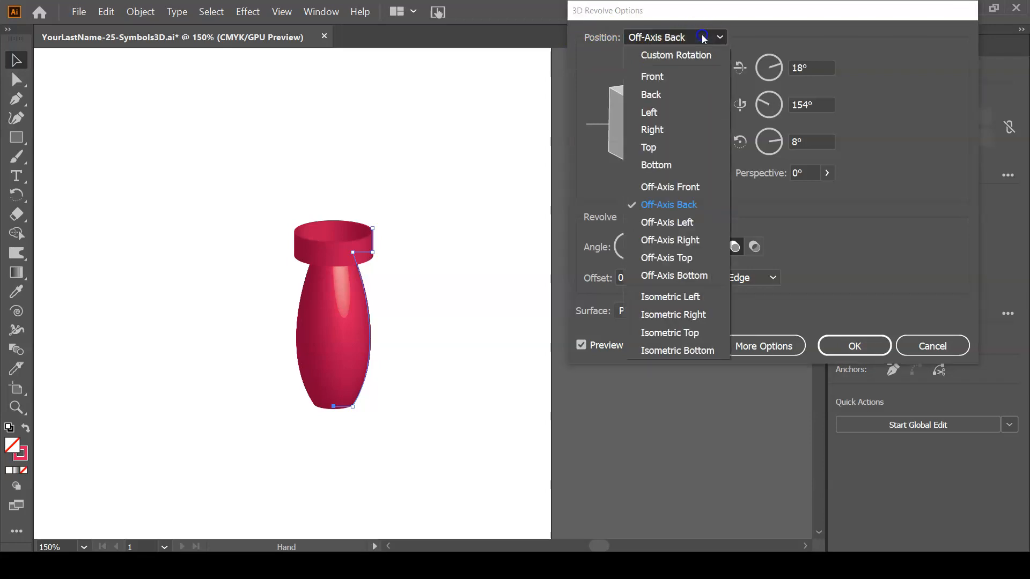
click(688, 240)
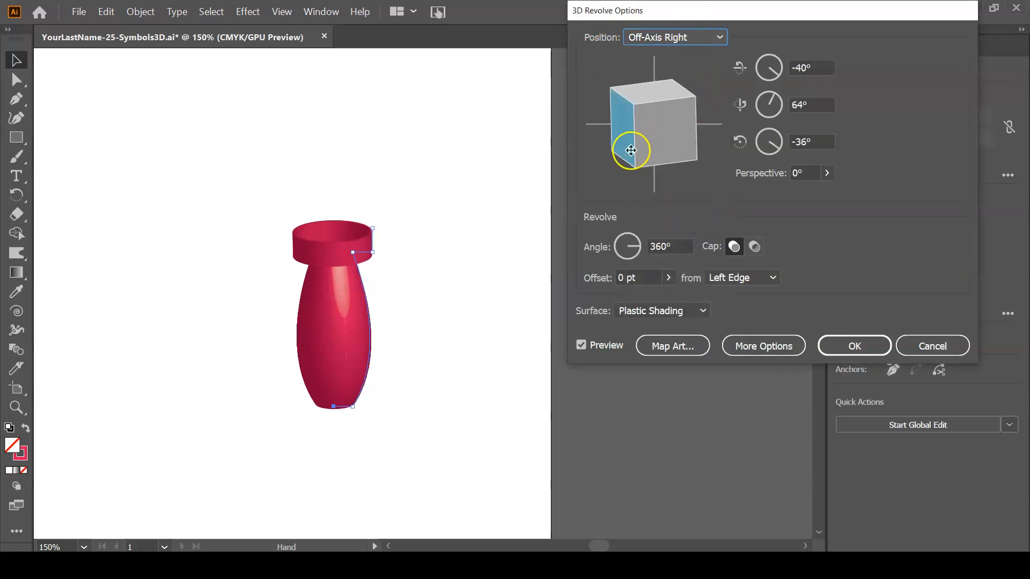
Rotate the revolved vase to a custom position of -10°, 0° and 0° so it faces forward and tilts slightly.
mouse_move(626, 136)
mouse_down()
mouse_move(667, 122)
mouse_move(635, 133)
mouse_move(664, 136)
mouse_move(663, 118)
mouse_move(644, 137)
mouse_move(678, 80)
mouse_move(674, 110)
mouse_move(650, 122)
mouse_up()
click(634, 121)
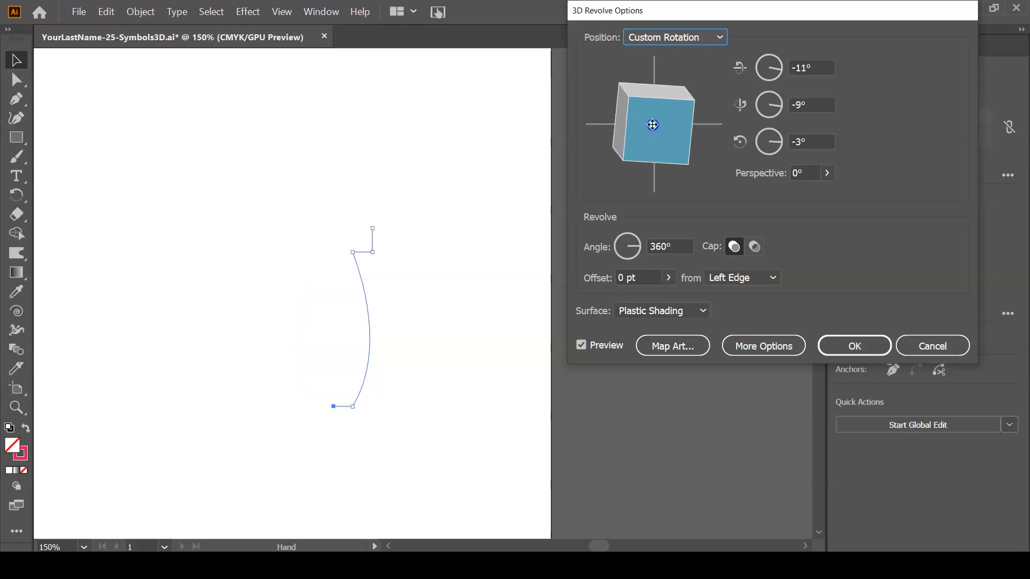
drag(686, 88, 678, 92)
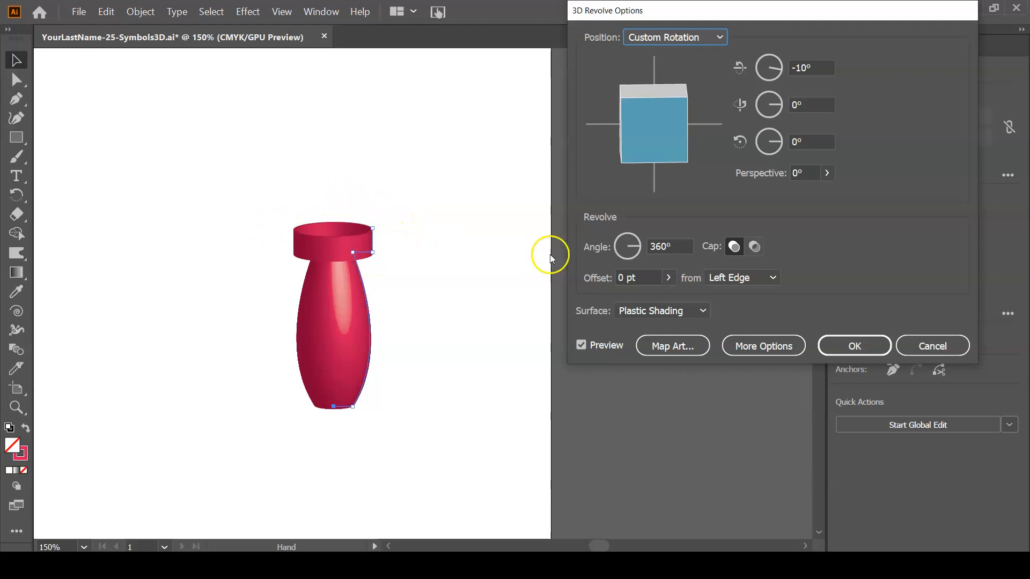
Set the vase's revolve angle to 359° and widen its body with a 26 pt offset.
mouse_move(622, 245)
mouse_down()
mouse_move(637, 250)
mouse_move(624, 263)
mouse_move(621, 245)
mouse_move(638, 257)
mouse_move(643, 248)
mouse_up()
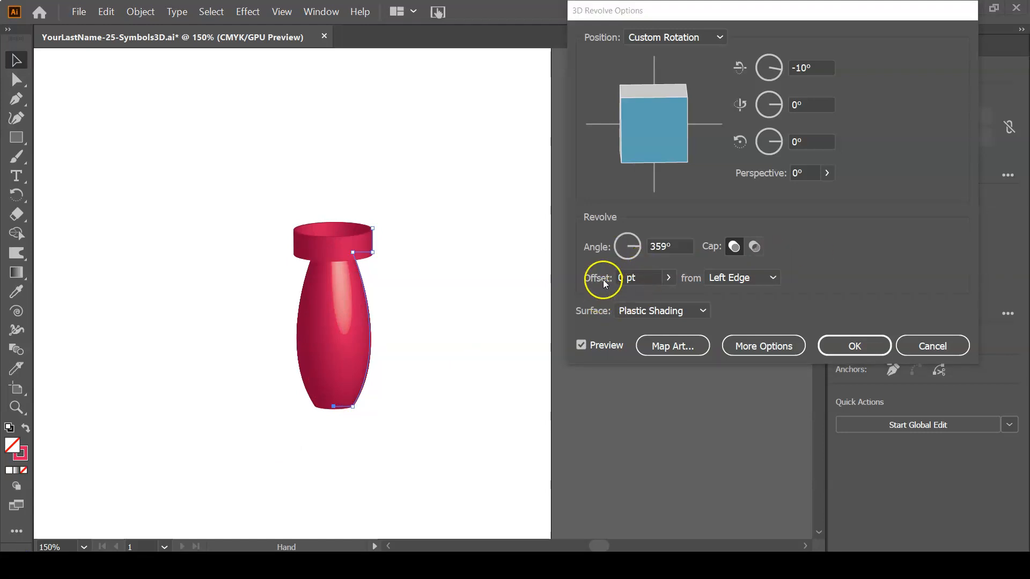
click(669, 278)
drag(610, 299, 611, 301)
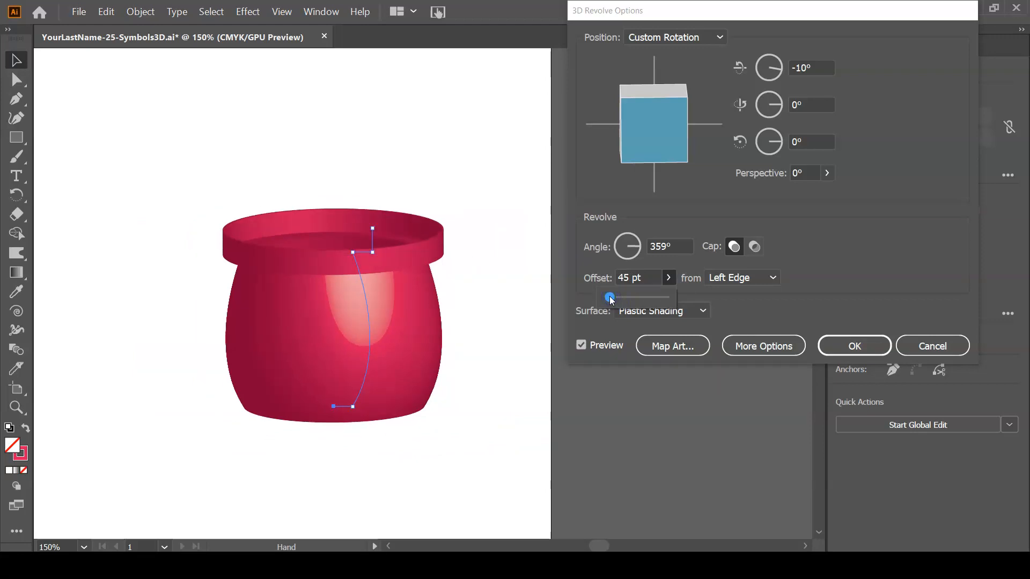
drag(612, 301, 612, 300)
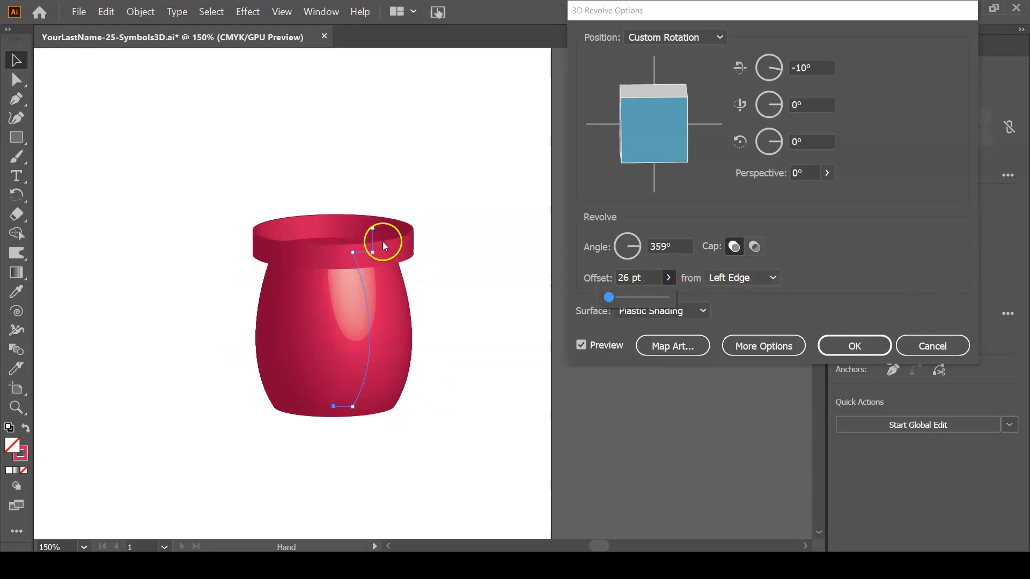
Try revolving the vase from the Right Edge and return the offset origin to Left Edge.
click(750, 279)
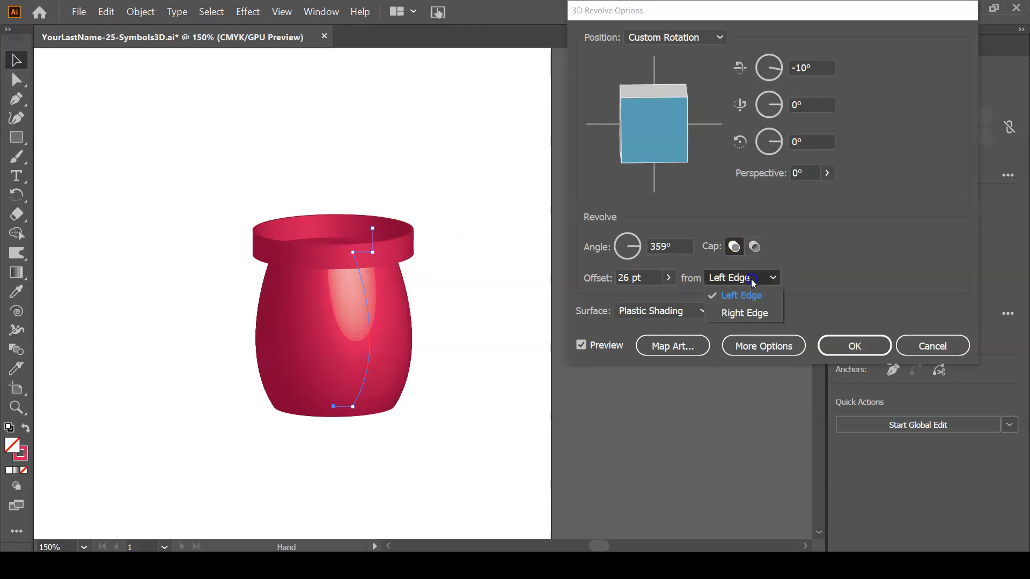
click(750, 314)
click(746, 277)
click(754, 297)
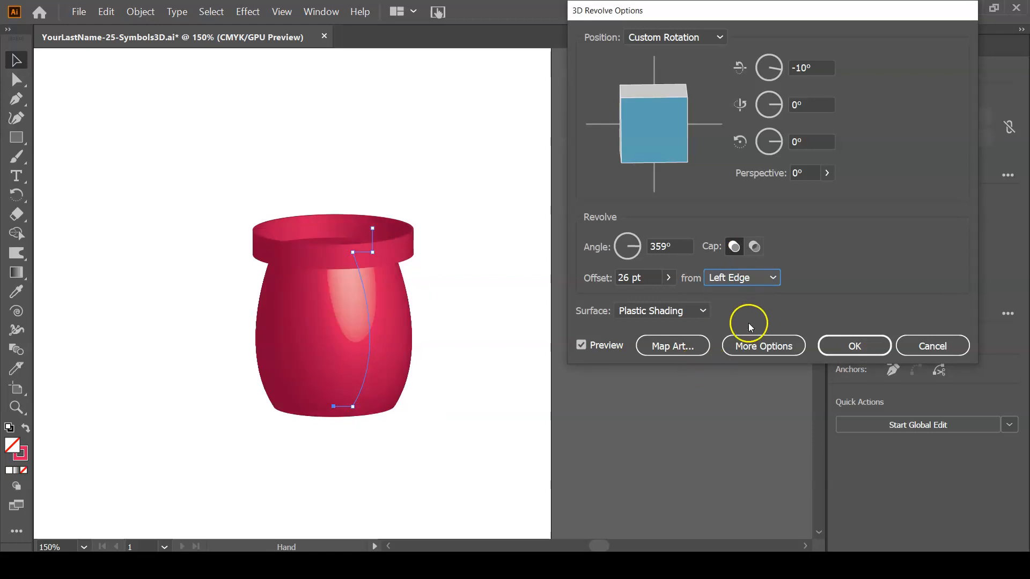
Show the additional surface options, move the light to the shading sphere's left side, and keep Black as the shading color.
click(757, 349)
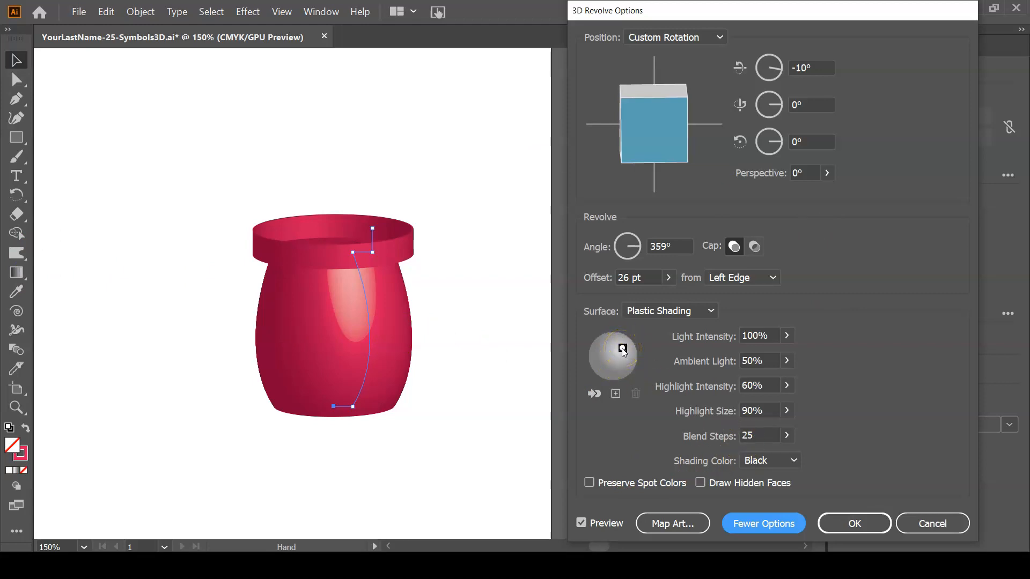
drag(622, 349, 605, 350)
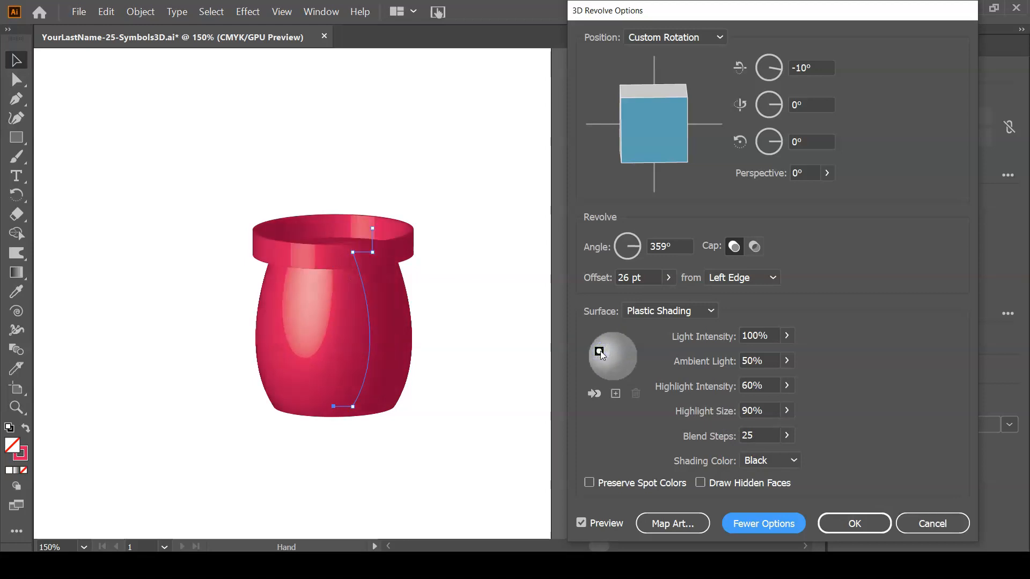
drag(600, 349, 604, 352)
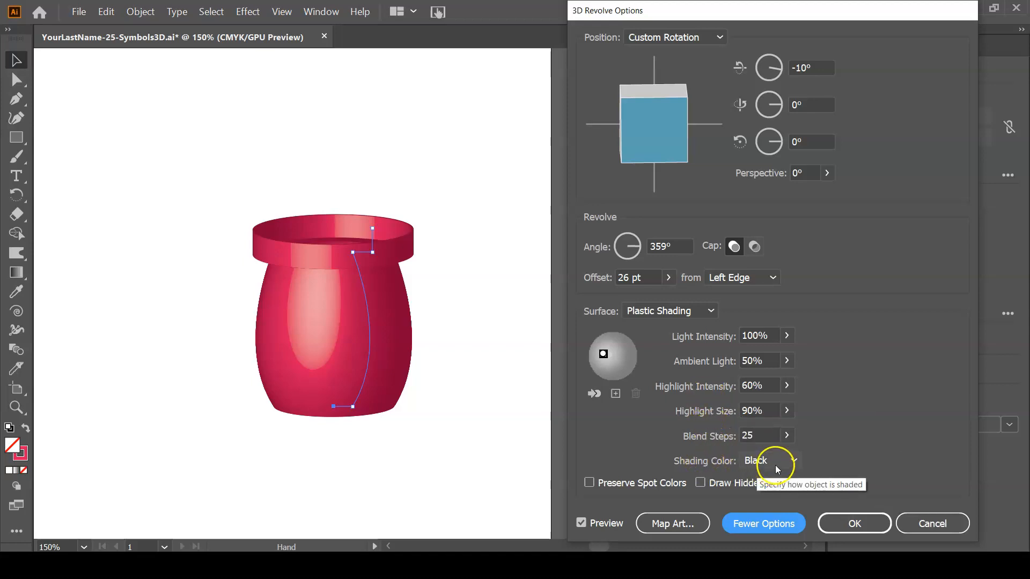
click(789, 462)
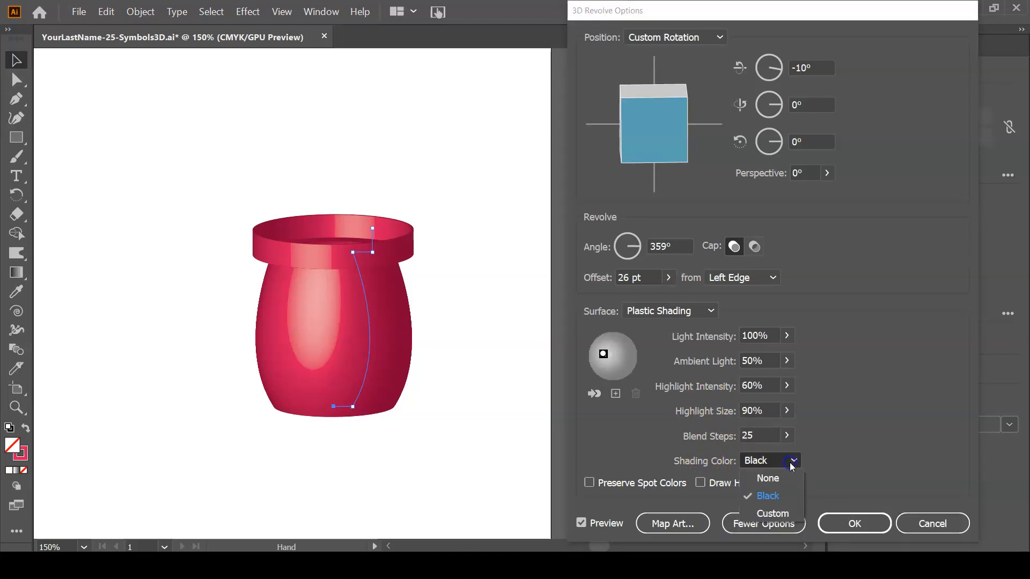
click(787, 499)
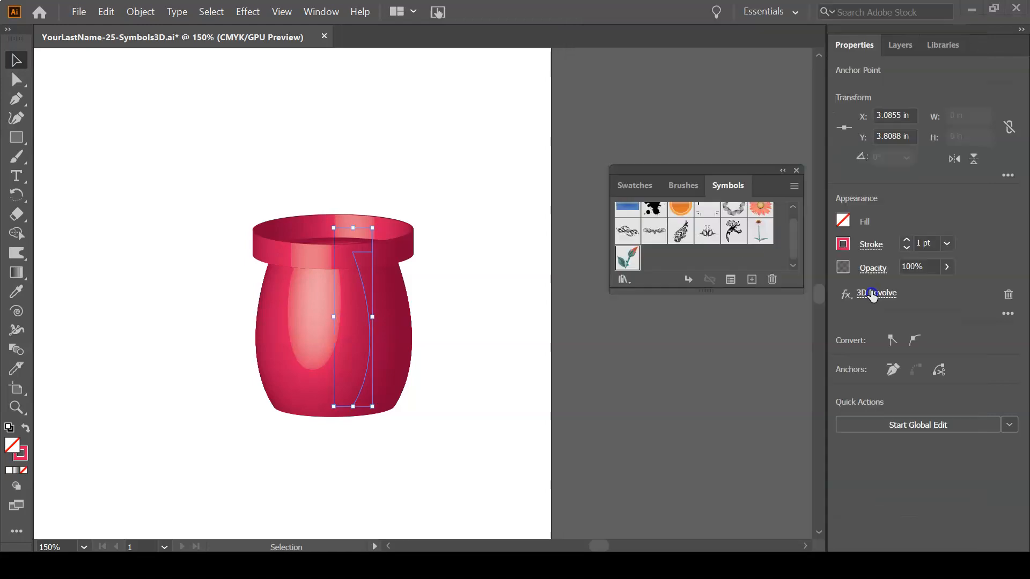
Reopen the vase's 3D Revolve settings with the preview on and start mapping art onto its surfaces.
click(871, 292)
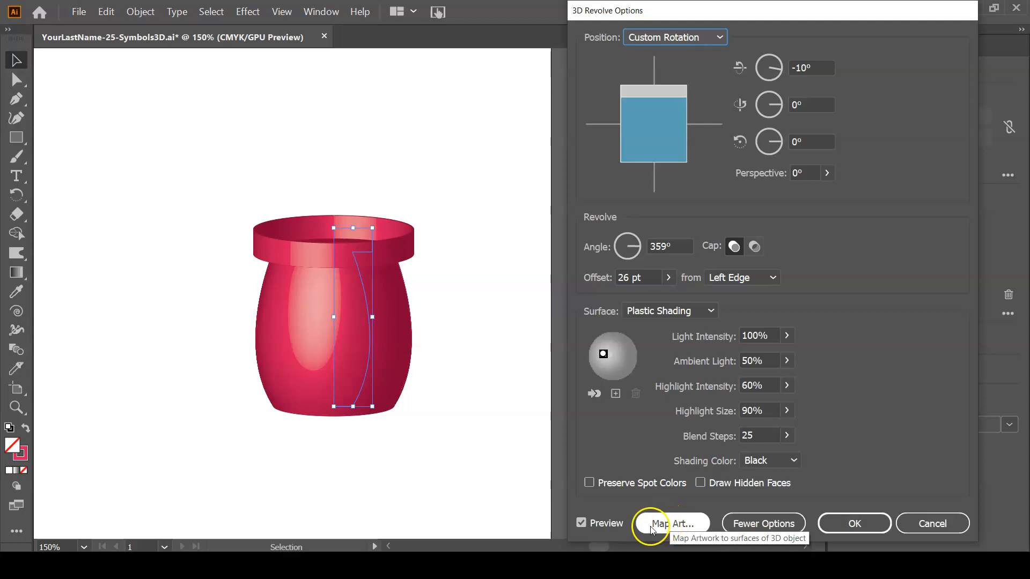
click(580, 522)
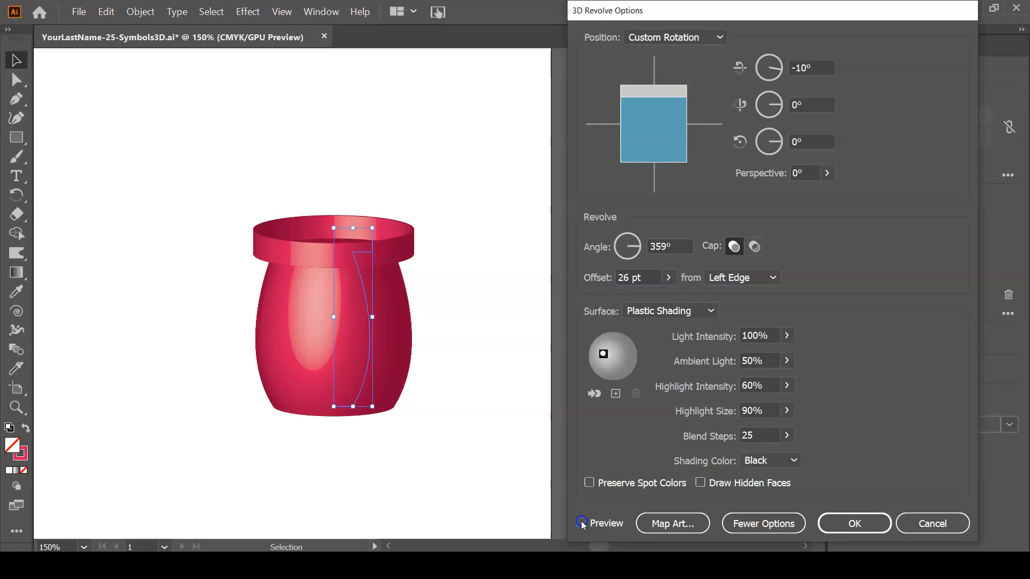
click(586, 524)
click(663, 527)
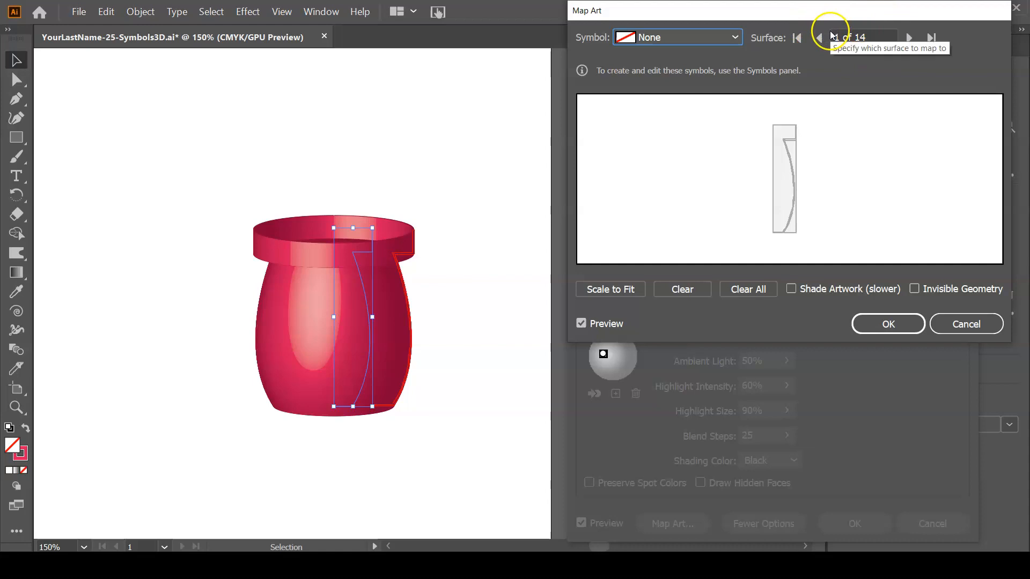
Browse the vase's mappable surfaces up to the outer body, surface 7 of 14.
click(908, 37)
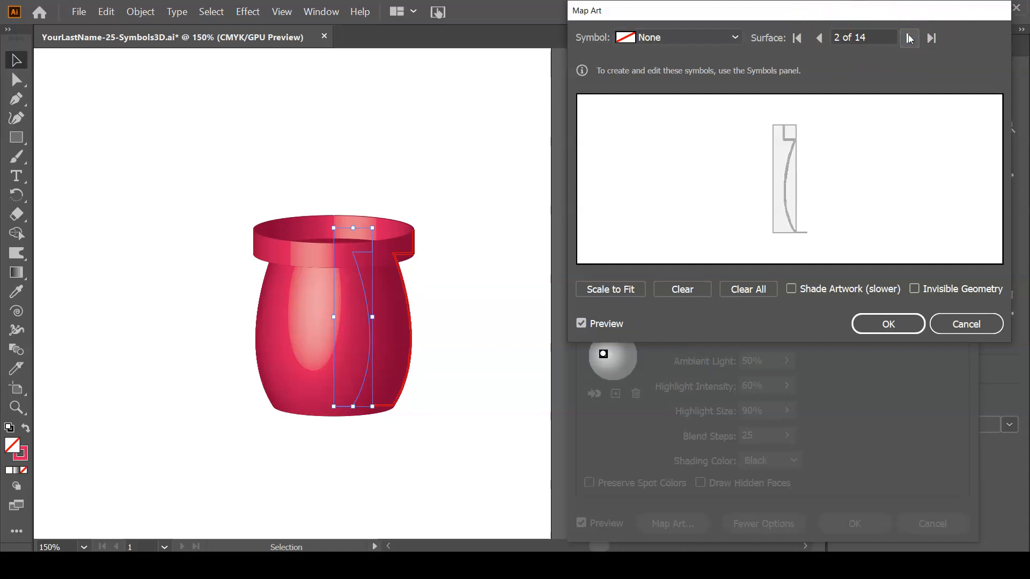
click(908, 37)
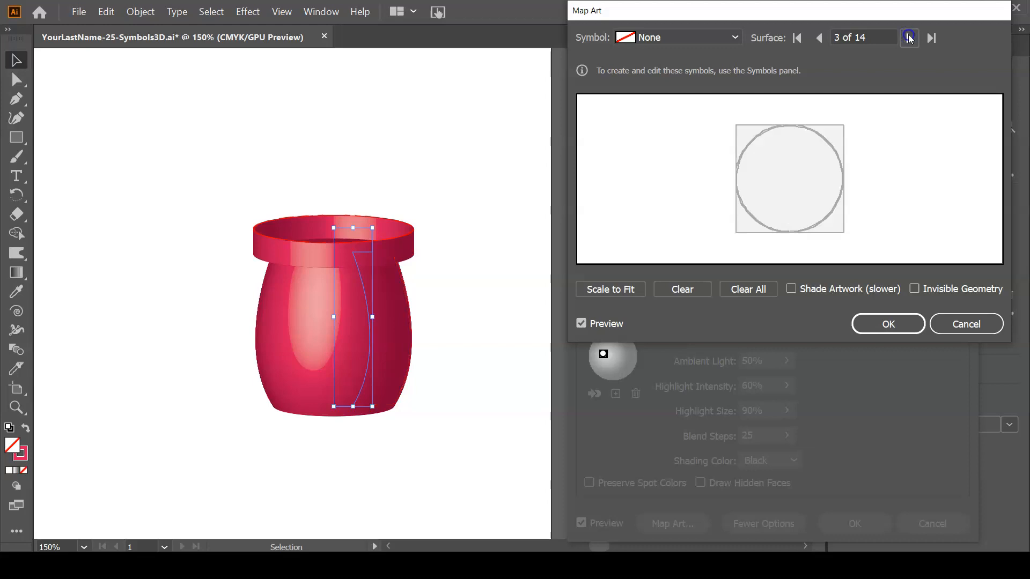
click(908, 37)
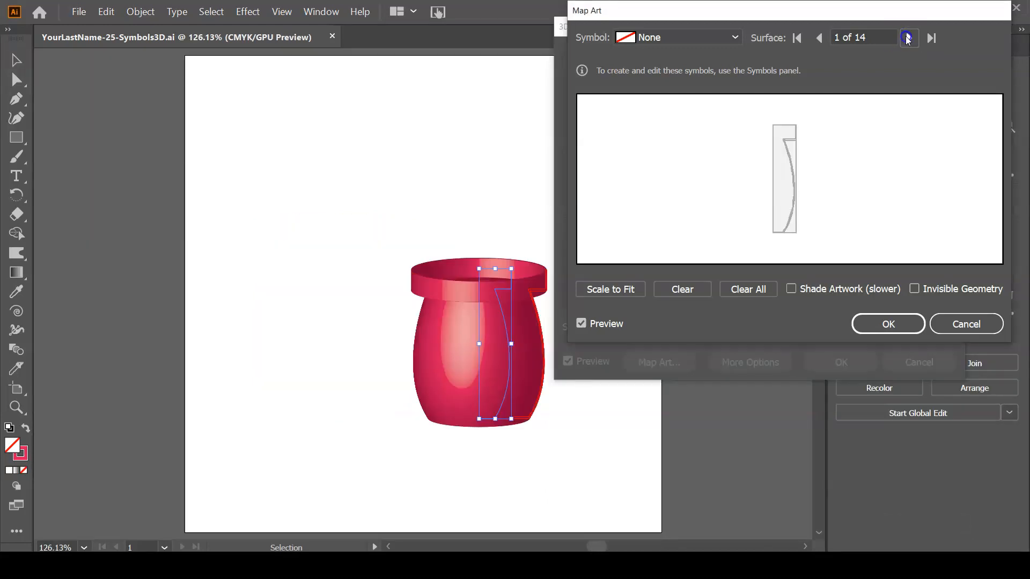
click(907, 37)
click(908, 38)
click(906, 38)
click(906, 38)
click(906, 38)
click(906, 38)
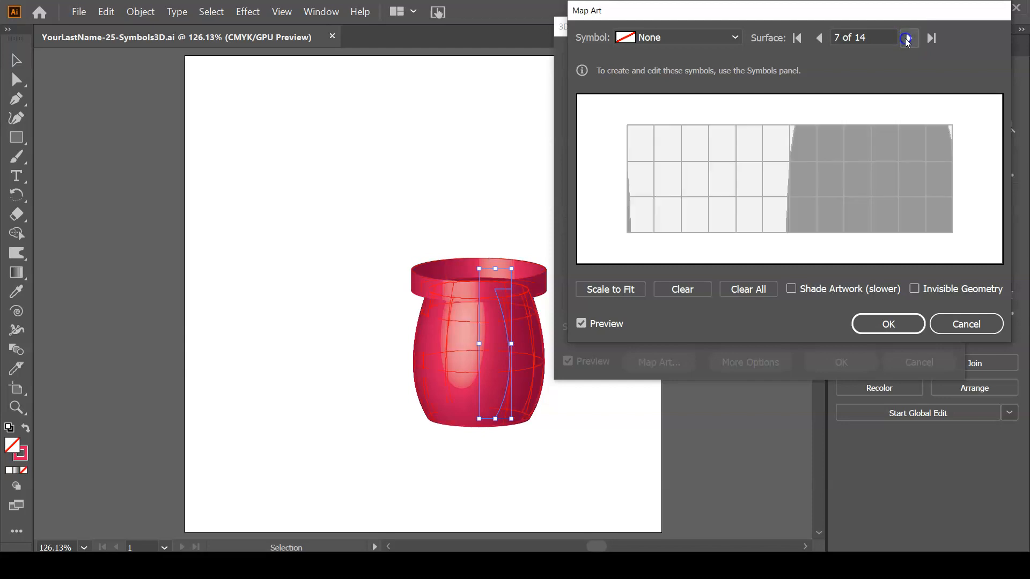
Map the Florid Vector Pack 07 symbol onto the vase body and slide the artwork across the surface grid.
click(710, 38)
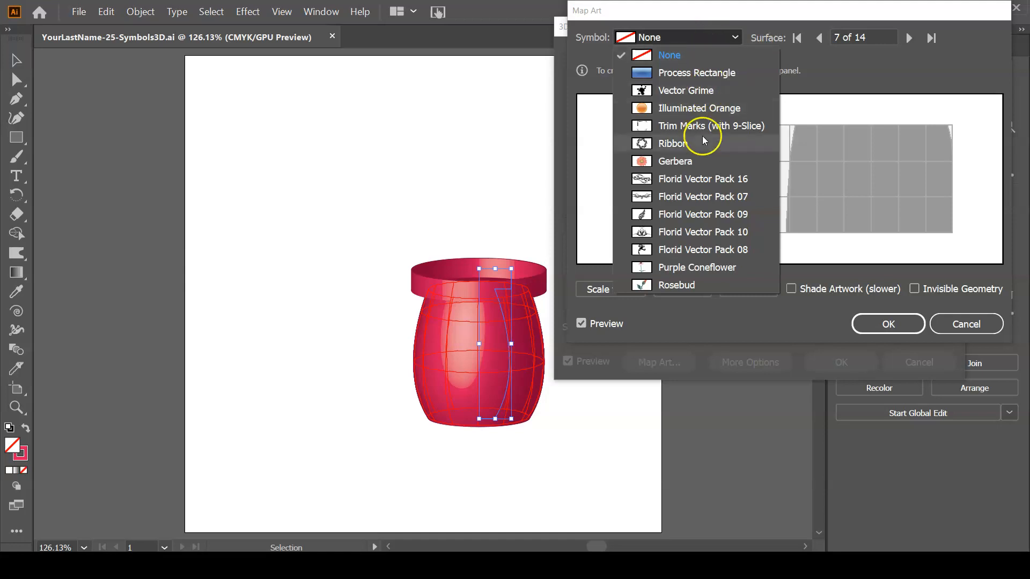
click(700, 196)
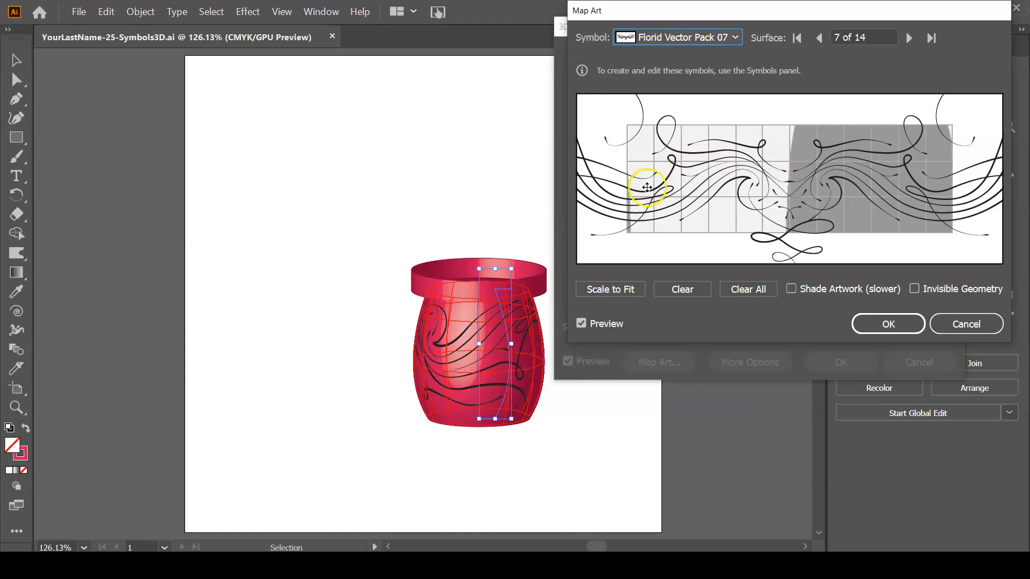
drag(896, 188, 658, 185)
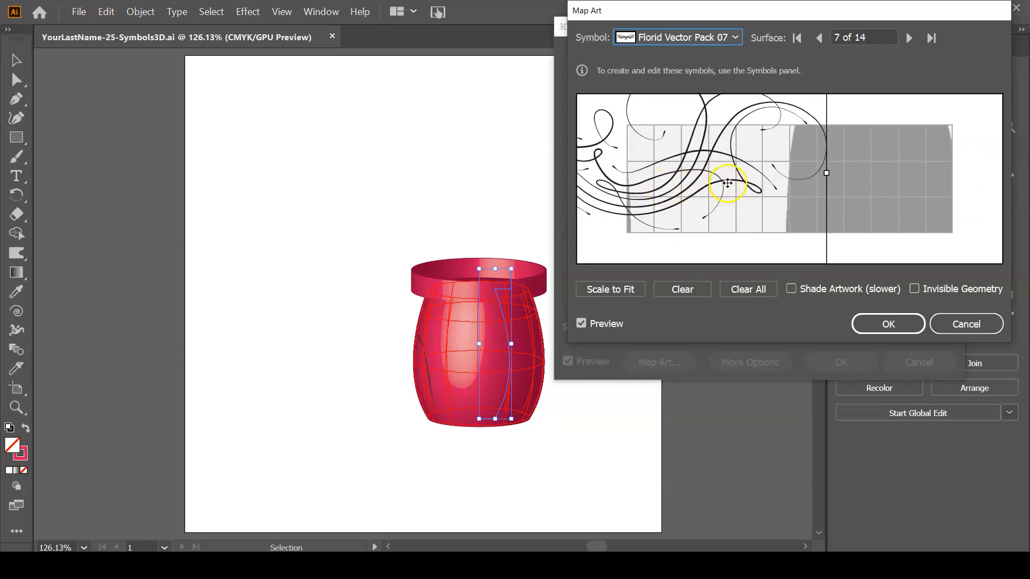
drag(696, 183, 658, 195)
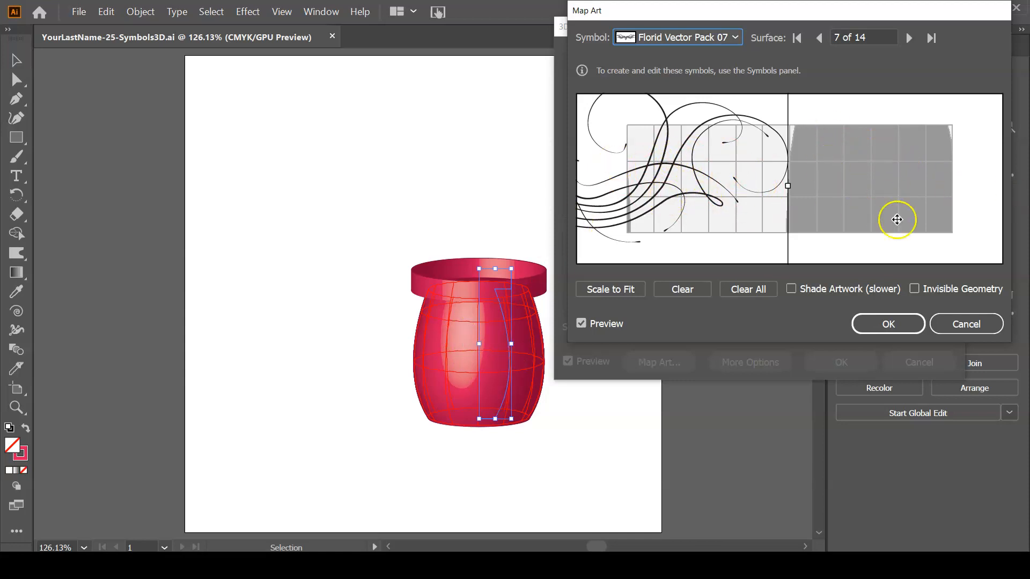
drag(677, 170, 873, 190)
drag(742, 190, 714, 190)
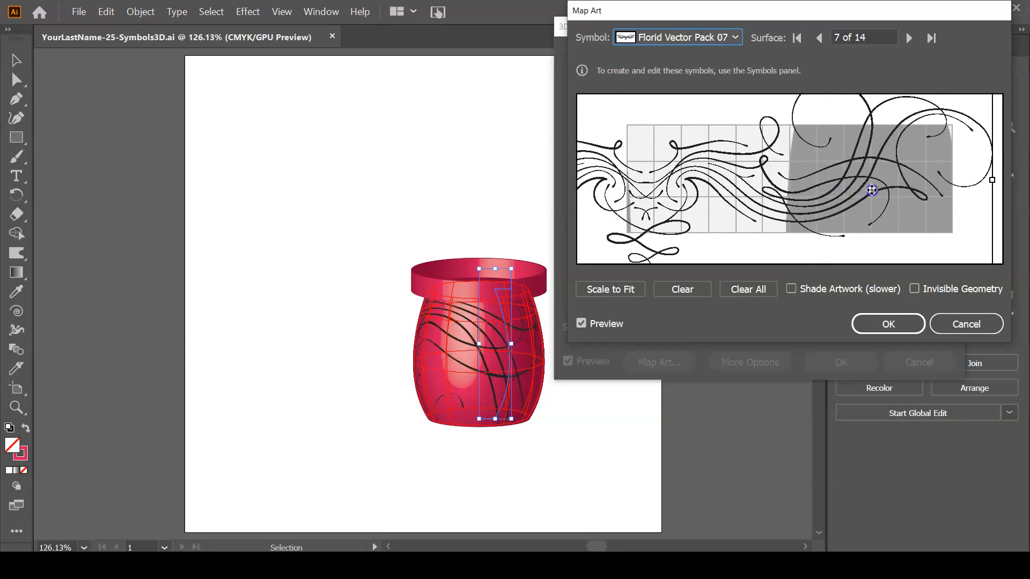
Shrink the mapped floral symbol, rotate it diagonally, and position it over the shaded half of the body's surface grid.
drag(854, 165, 764, 118)
drag(902, 231, 736, 159)
drag(600, 129, 797, 218)
drag(934, 120, 674, 167)
drag(638, 214, 887, 211)
drag(979, 167, 998, 243)
drag(849, 197, 863, 190)
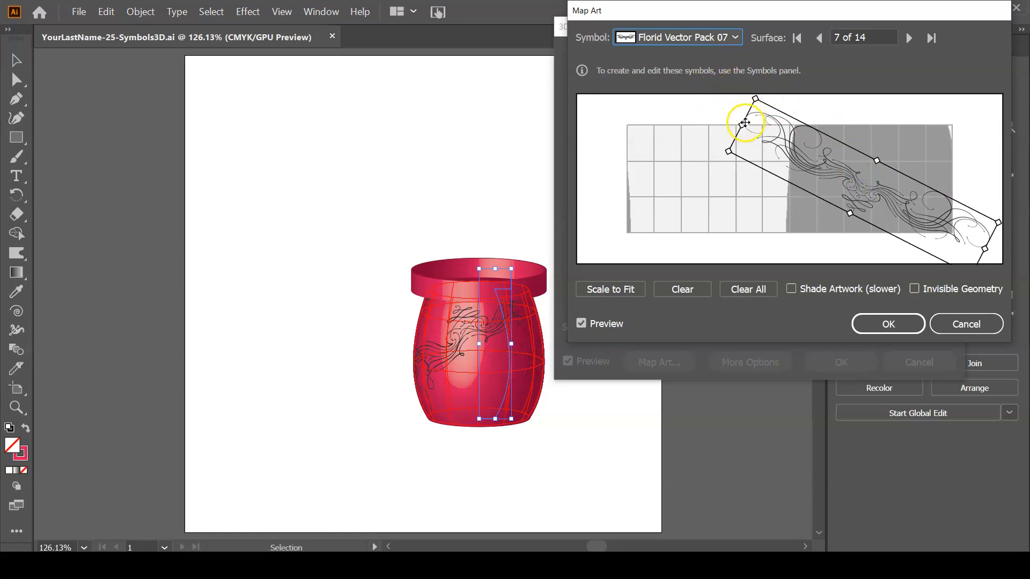
drag(740, 124, 790, 136)
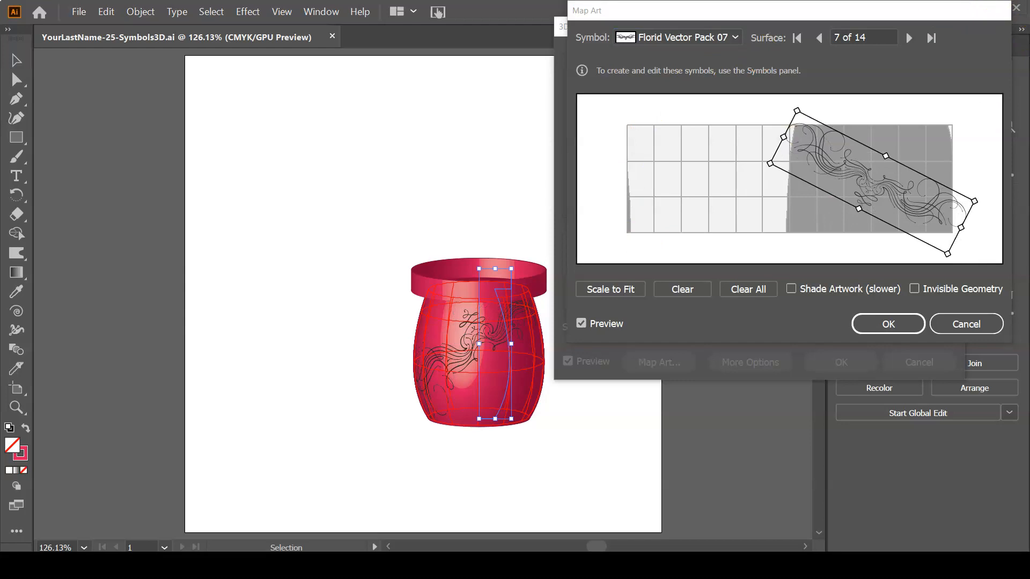
Look through the vase's remaining mappable surfaces and return to surface 7.
click(907, 37)
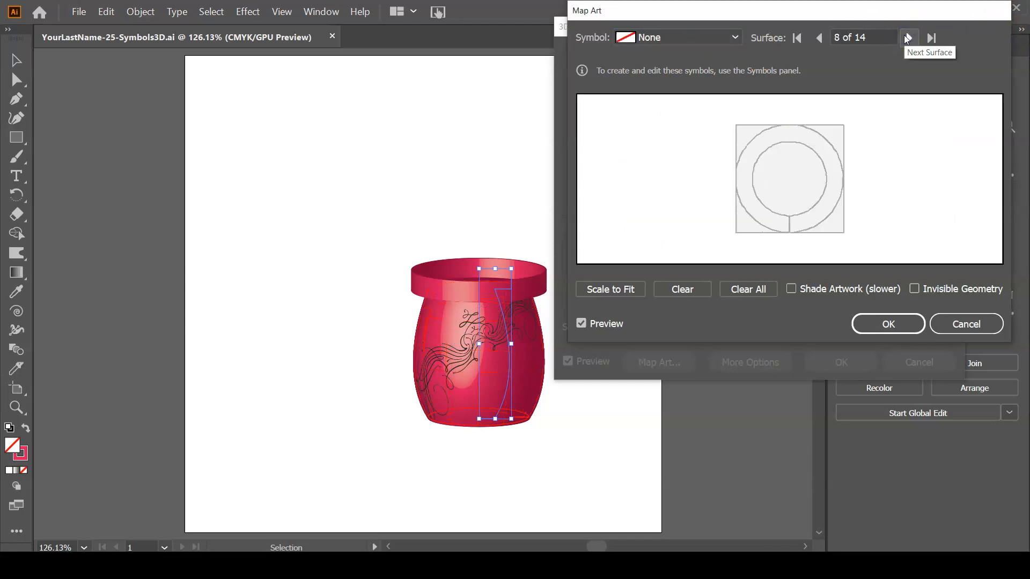
click(907, 37)
click(906, 37)
click(907, 37)
click(906, 37)
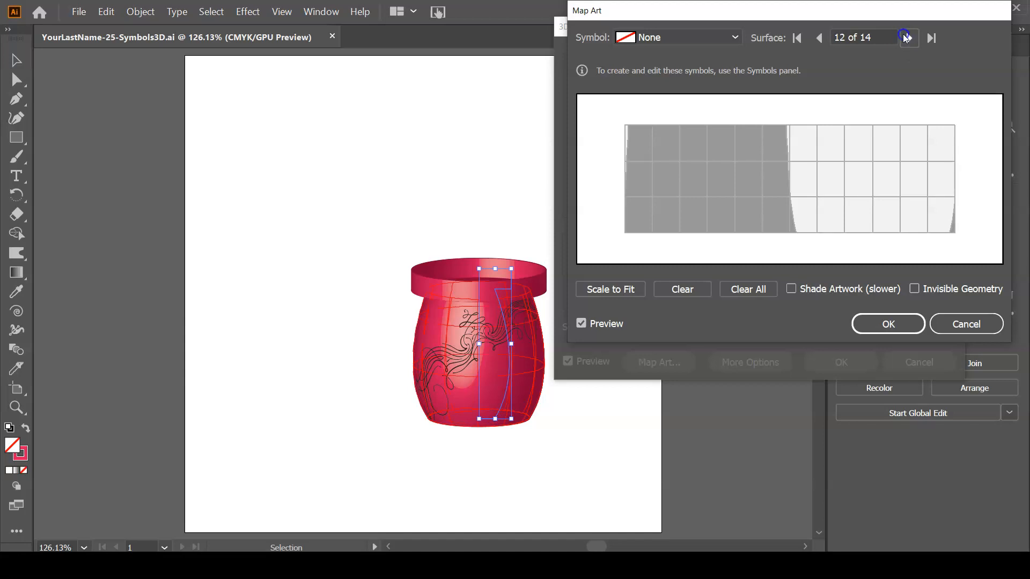
click(907, 37)
click(906, 37)
click(907, 37)
click(907, 37)
click(907, 37)
click(907, 37)
click(907, 37)
click(907, 37)
click(907, 37)
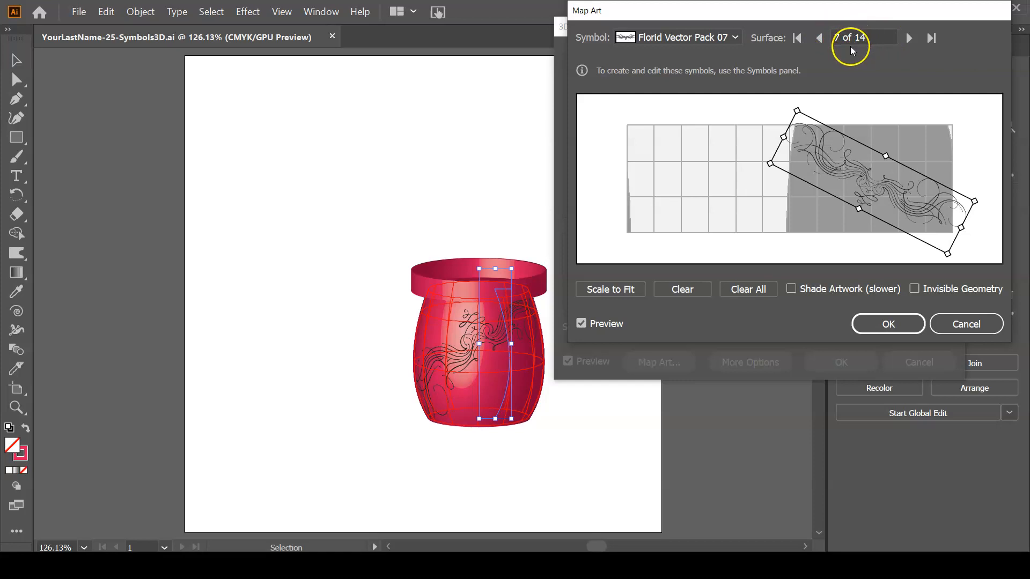
Apply the mapped artwork and the revolve settings to the vase and save the document.
click(885, 322)
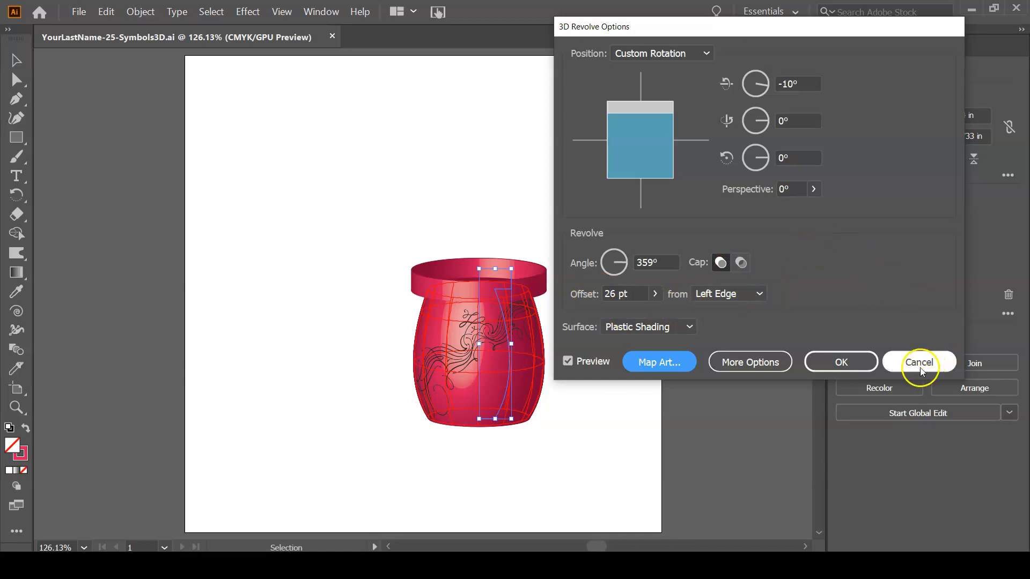
click(844, 354)
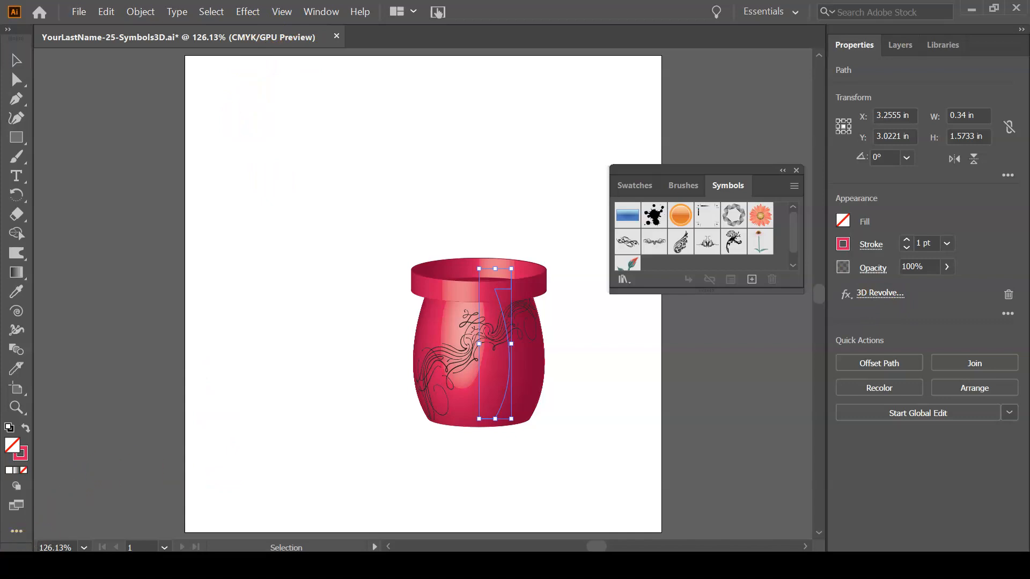
key(ctrl+s)
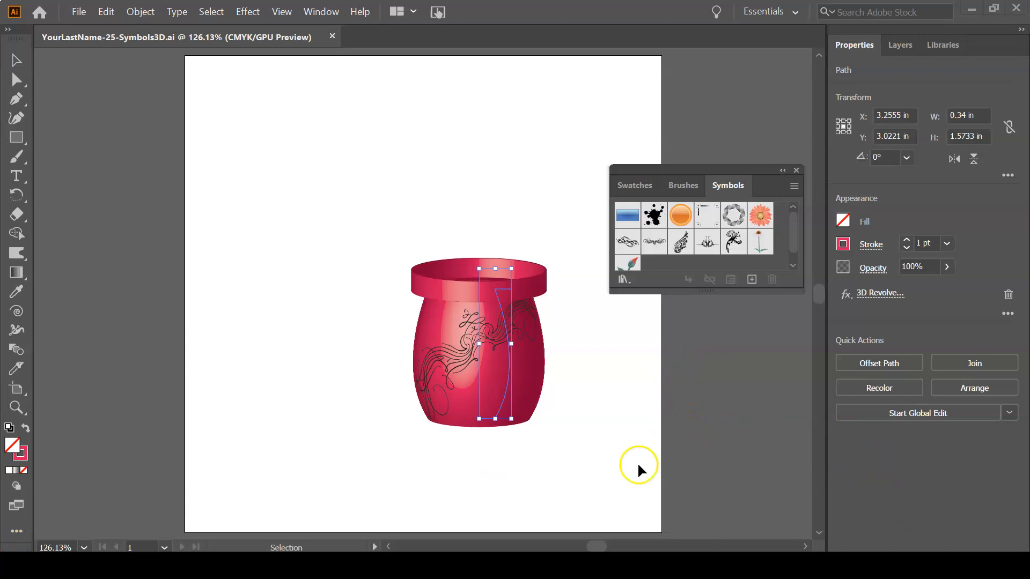
Inspect the vase's underlying profile path in outline view, deselect it, and return to the full-color preview.
key(a)
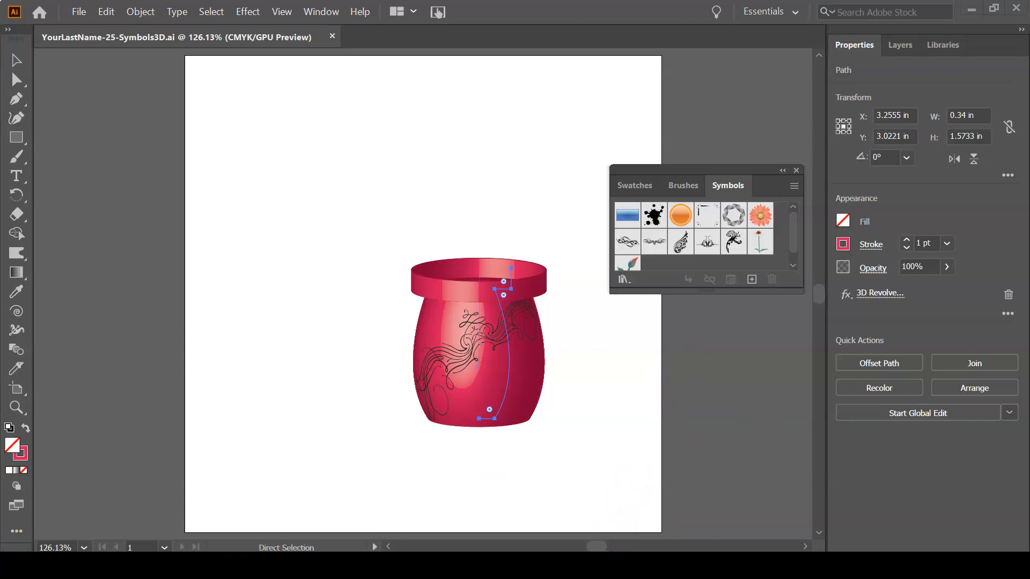
key(v)
key(ctrl+y)
click(412, 143)
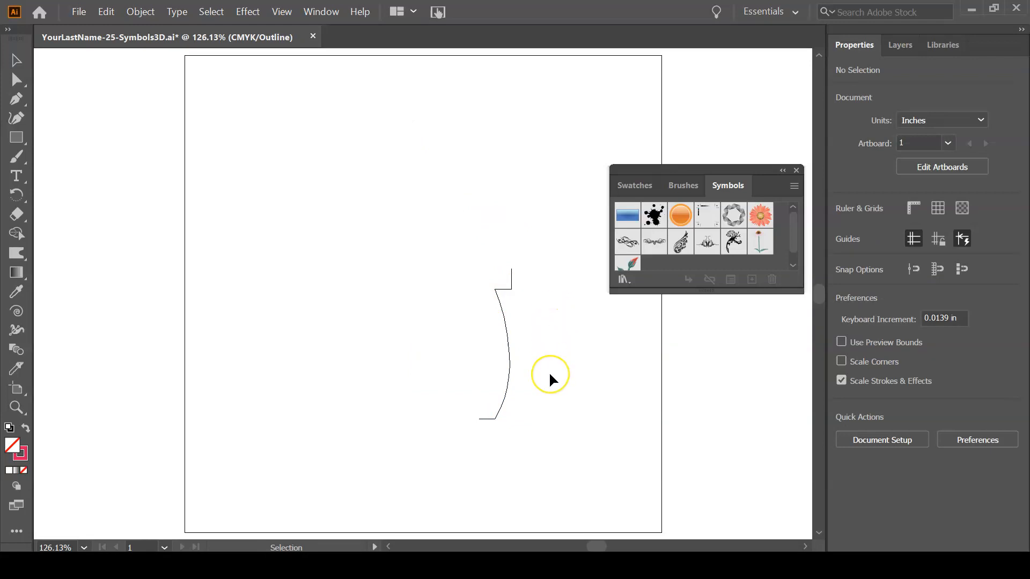
key(ctrl+y)
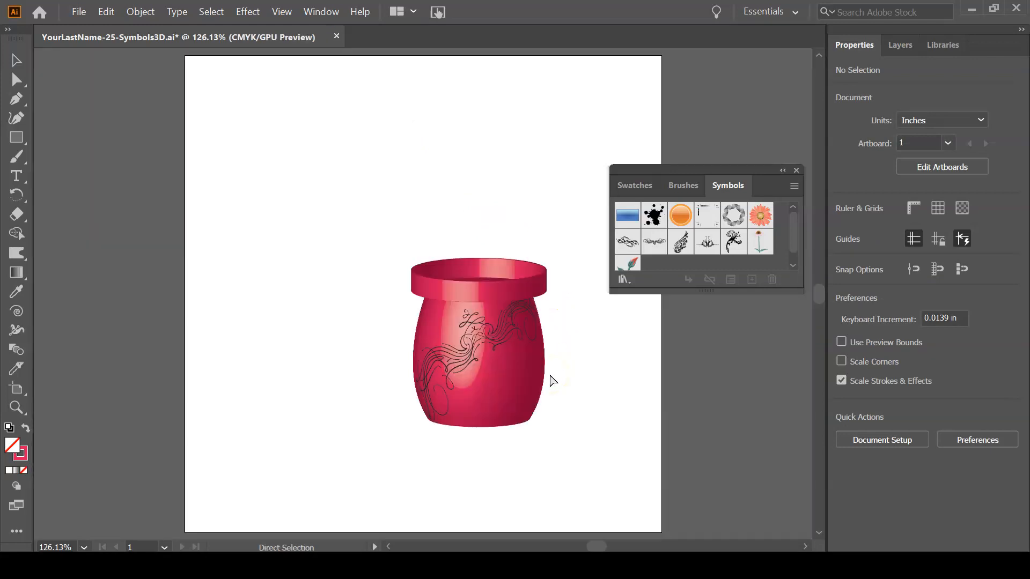
Edit the selected vase's mapped 3D Revolve effect and set its revolve angle to 360°.
key(v)
click(502, 313)
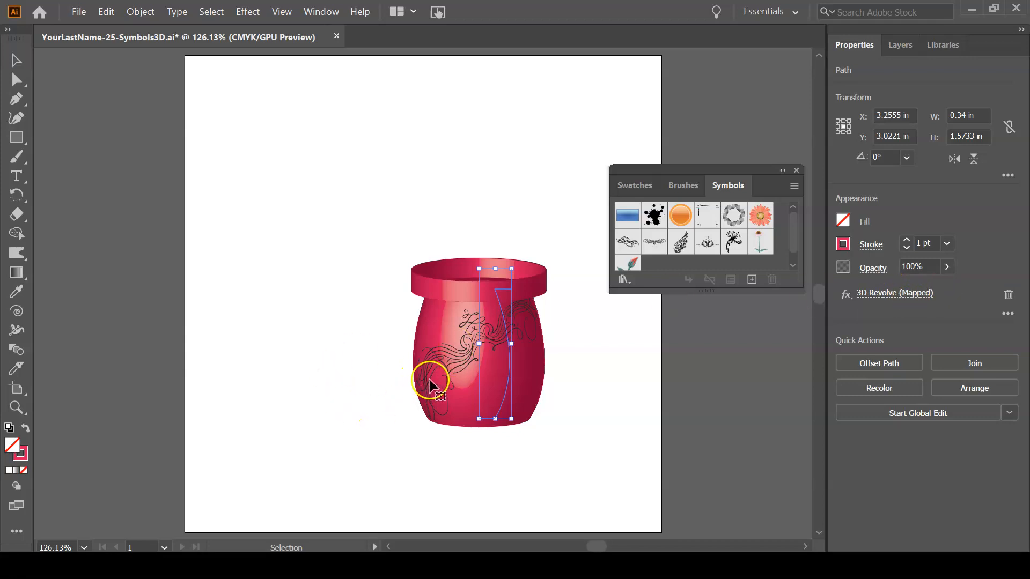
click(899, 298)
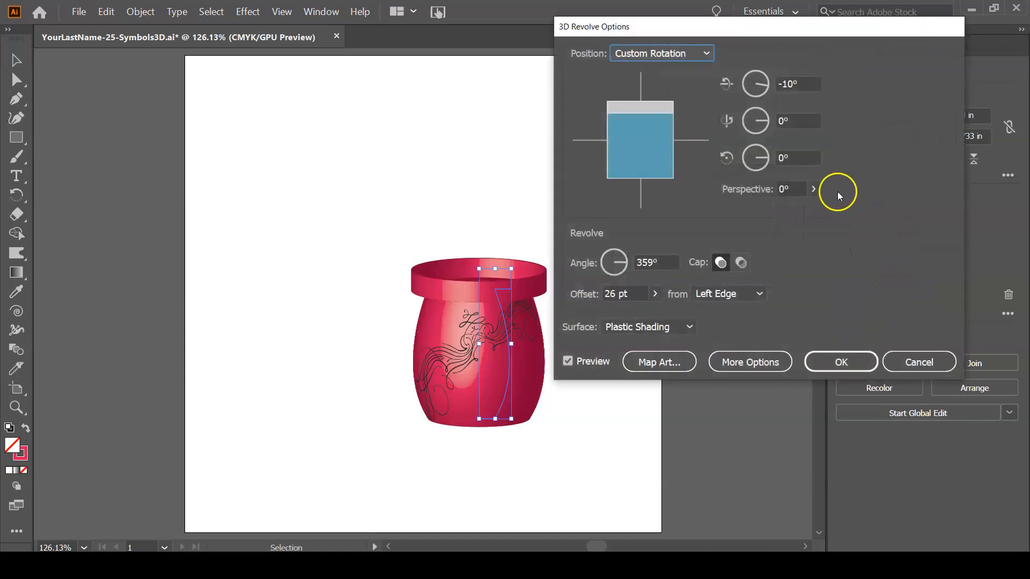
click(648, 262)
drag(648, 262, 650, 263)
text(60)
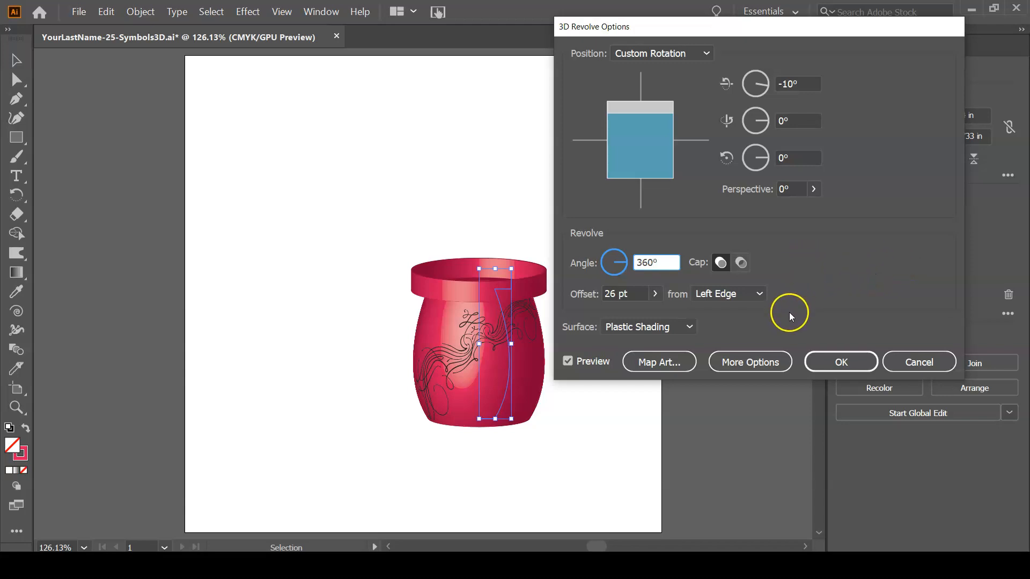
click(841, 362)
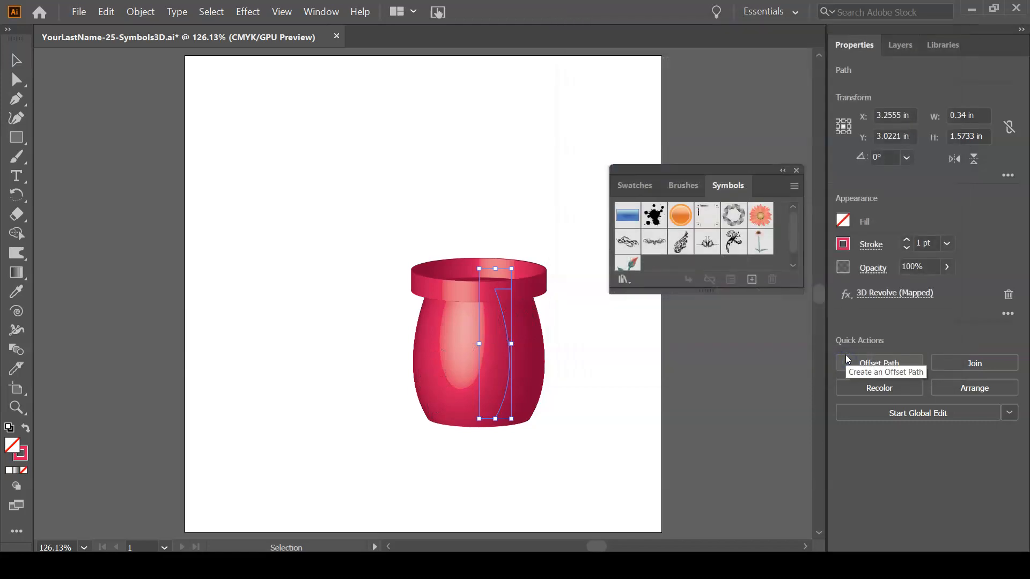
click(846, 349)
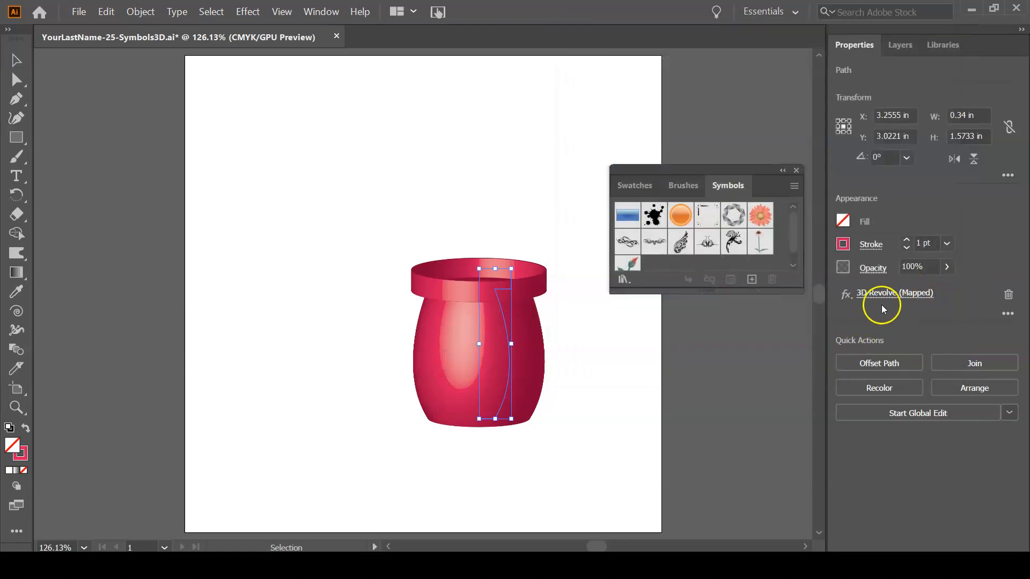
key(a)
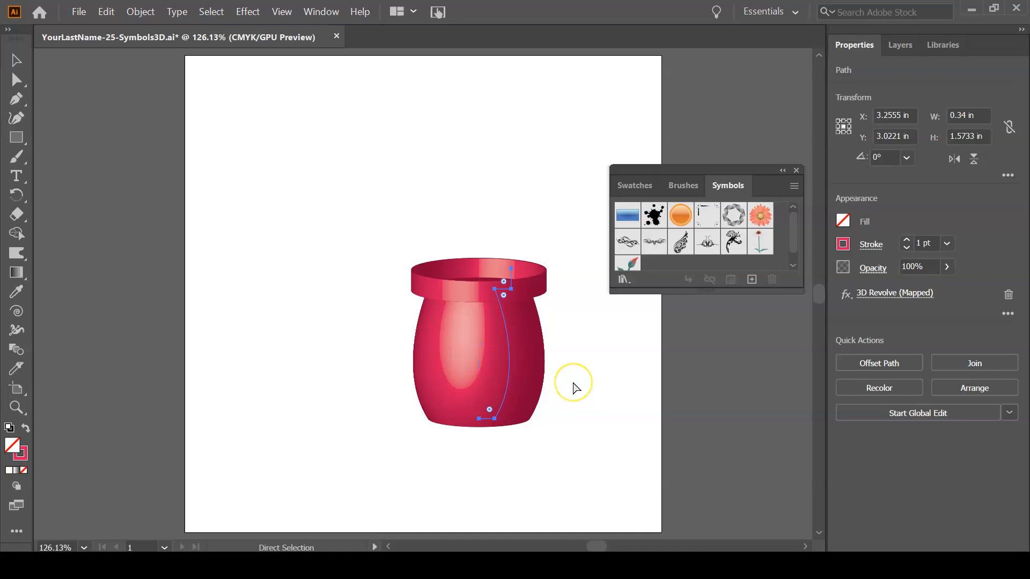
key(ctrl+plus)
key(v)
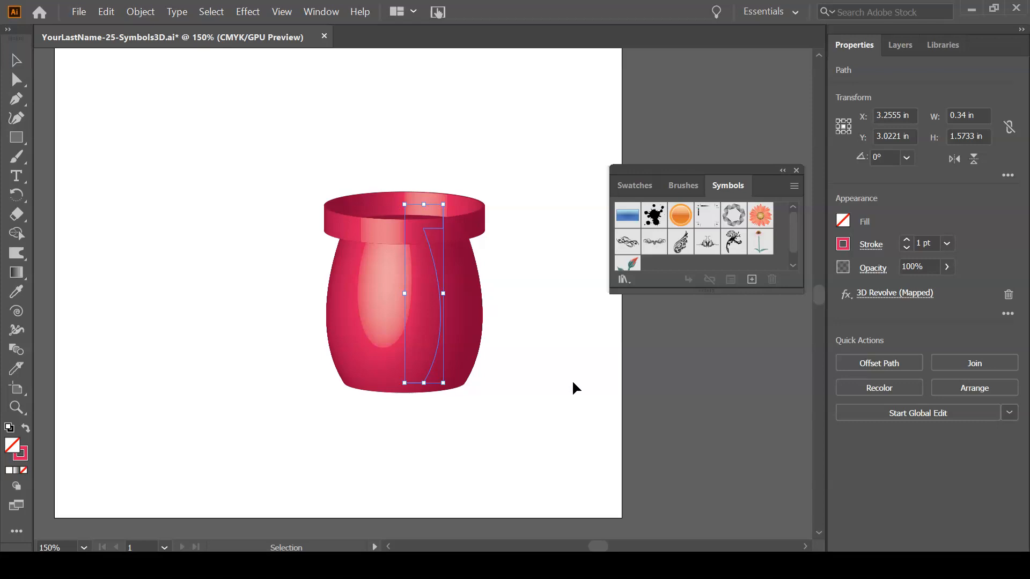
Save the document and move the vase toward the artboard's lower left, to about X 2.36 in, Y 3.64 in.
key(a)
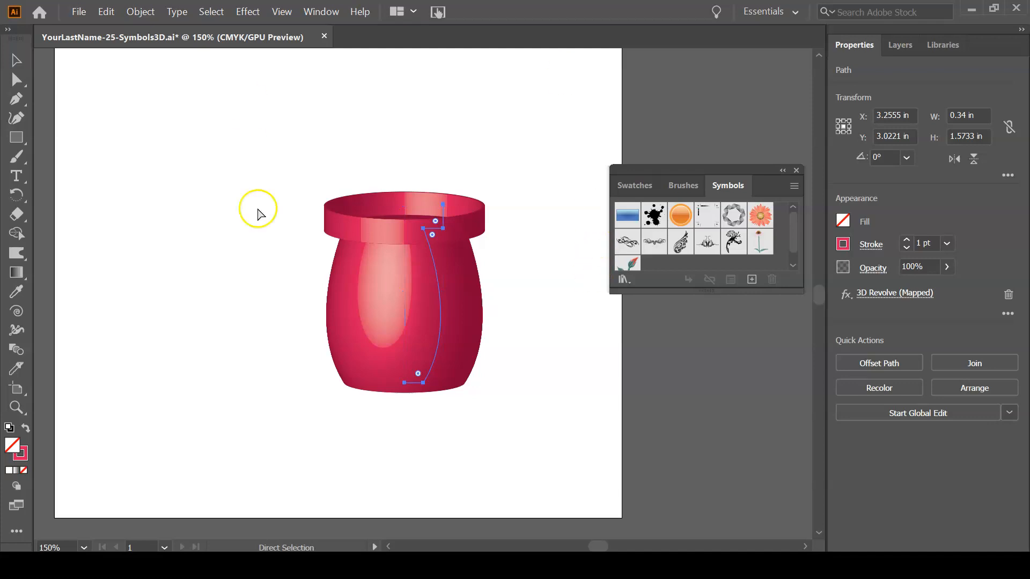
key(v)
key(ctrl+s)
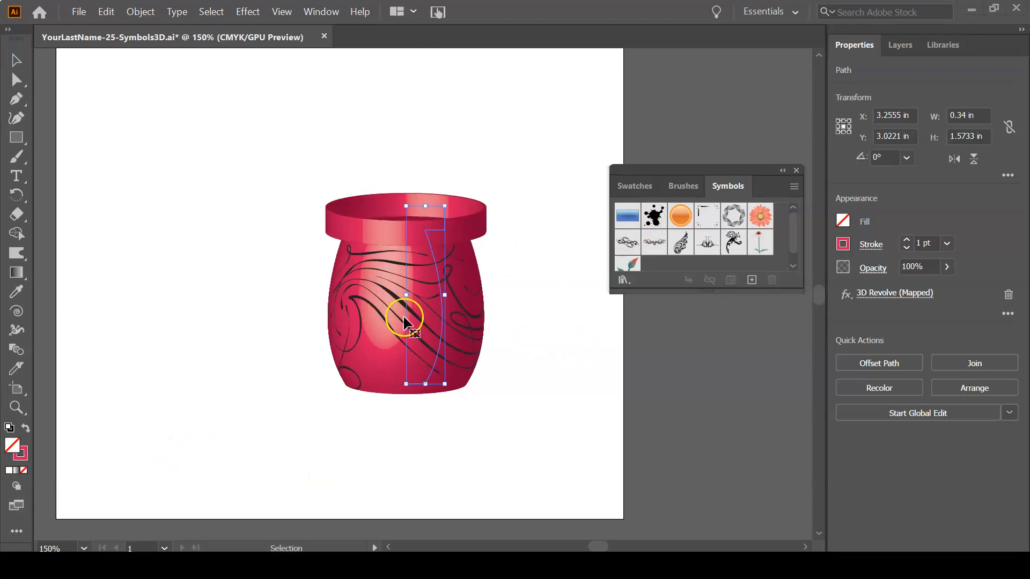
drag(436, 346, 339, 411)
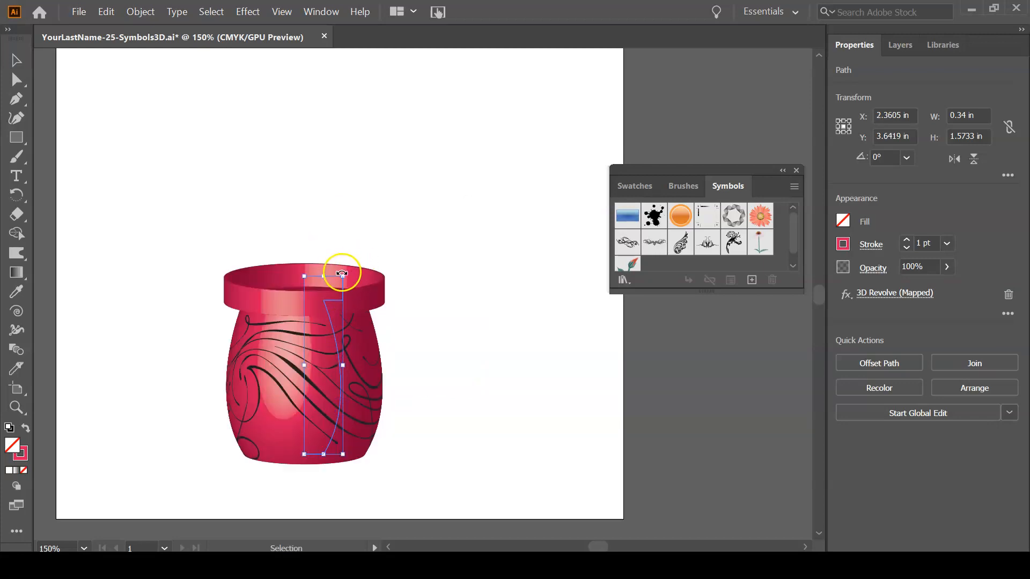
Try enlarging the vase freehand until its profile is about 0.85 by 3.59 in, and undo the scaling.
drag(343, 275, 584, 94)
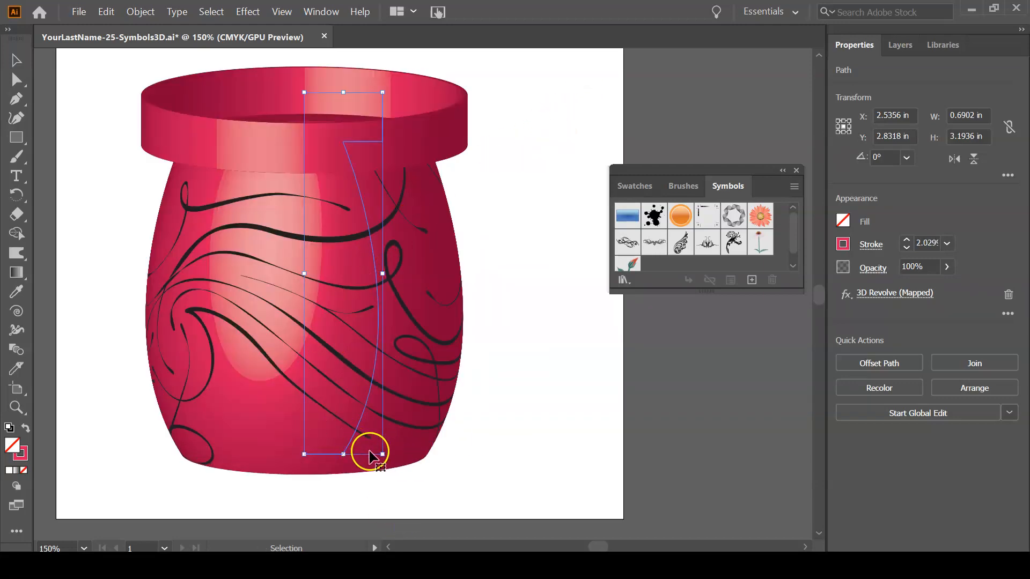
drag(383, 455, 401, 499)
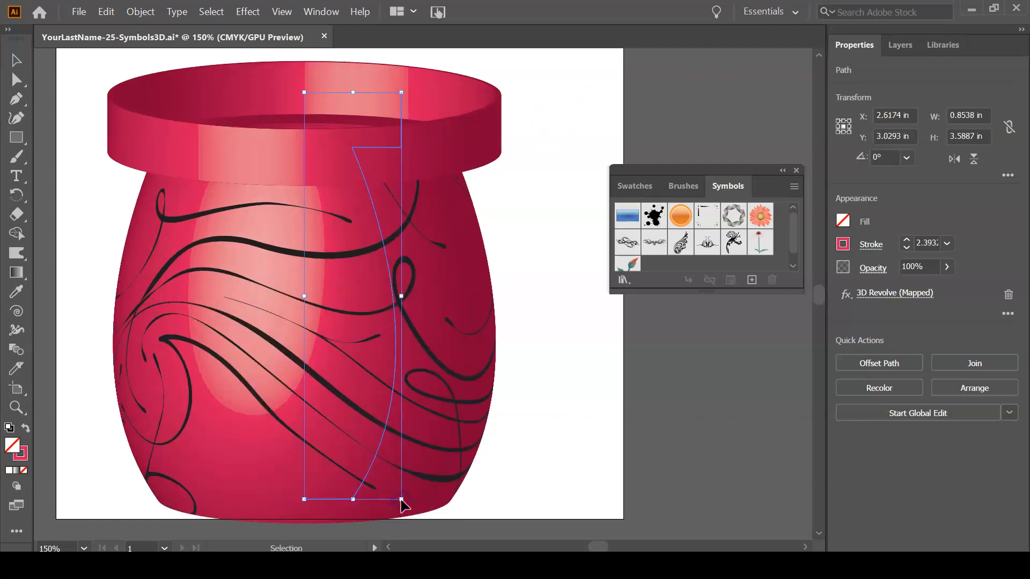
key(a)
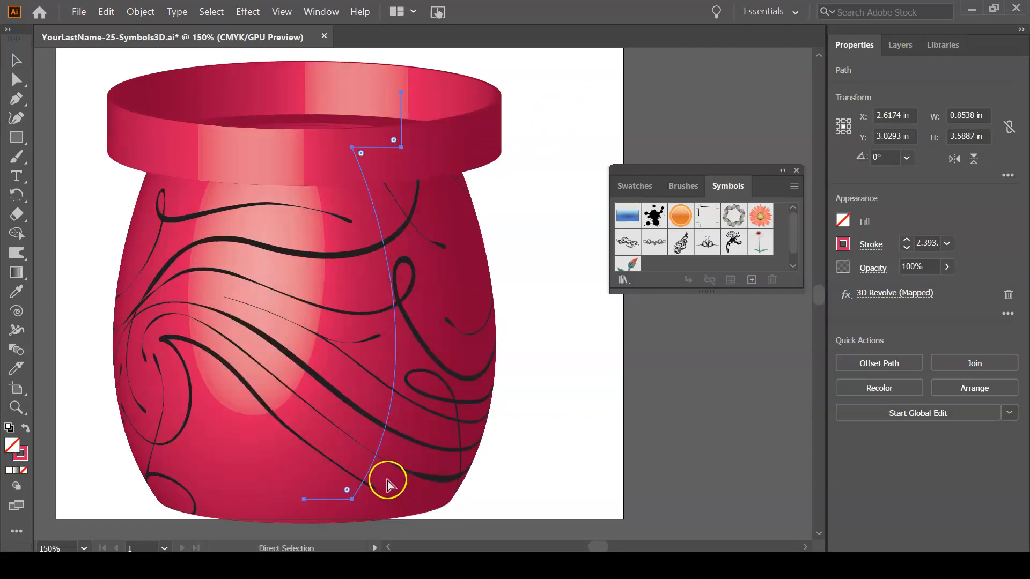
key(ctrl+z)
key(ctrl+z)
key(v)
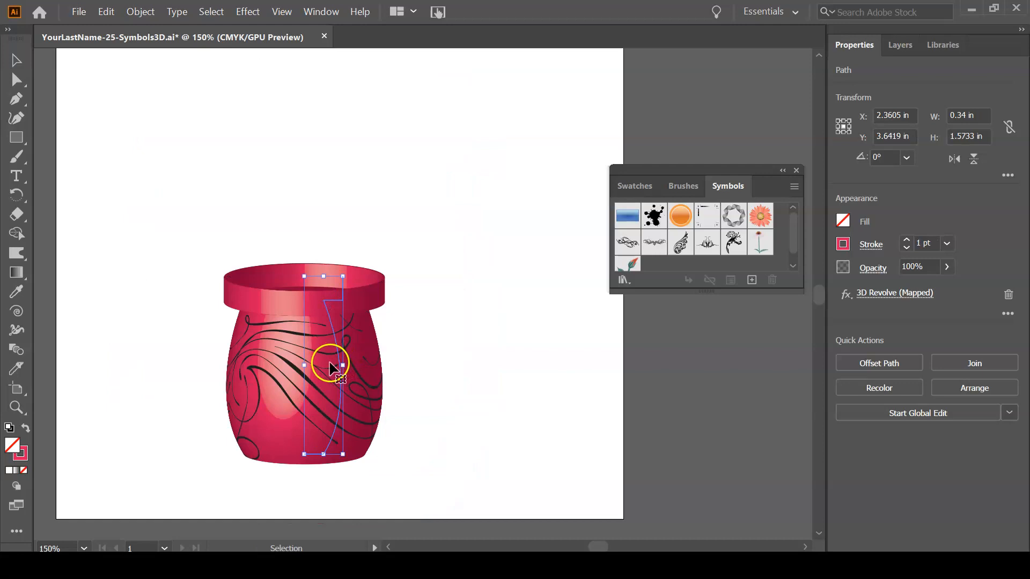
Preview a uniform 200% scale of the vase with Scale Strokes & Effects on, and restore the scale to 100%.
right_click(330, 363)
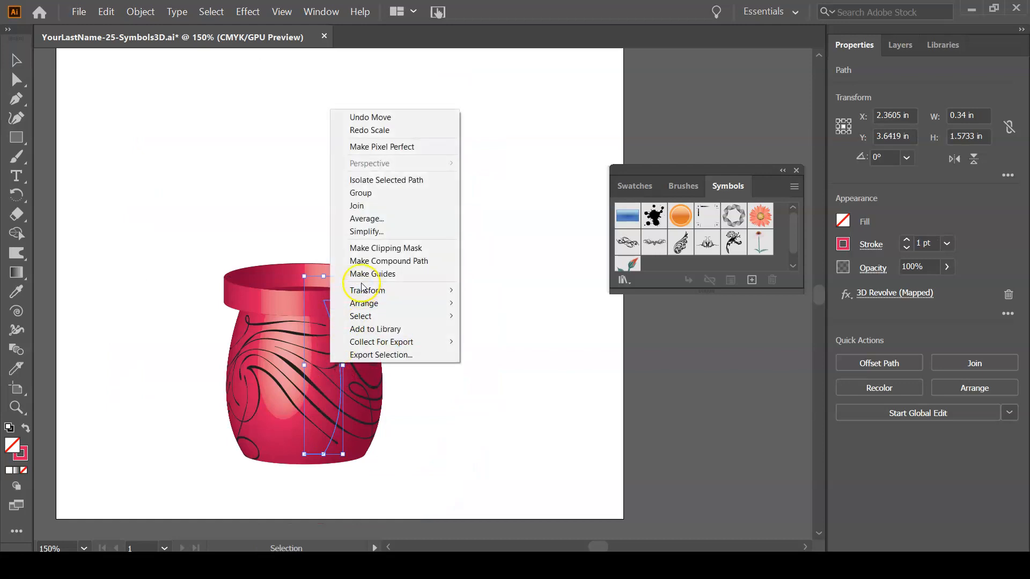
mouse_move(360, 294)
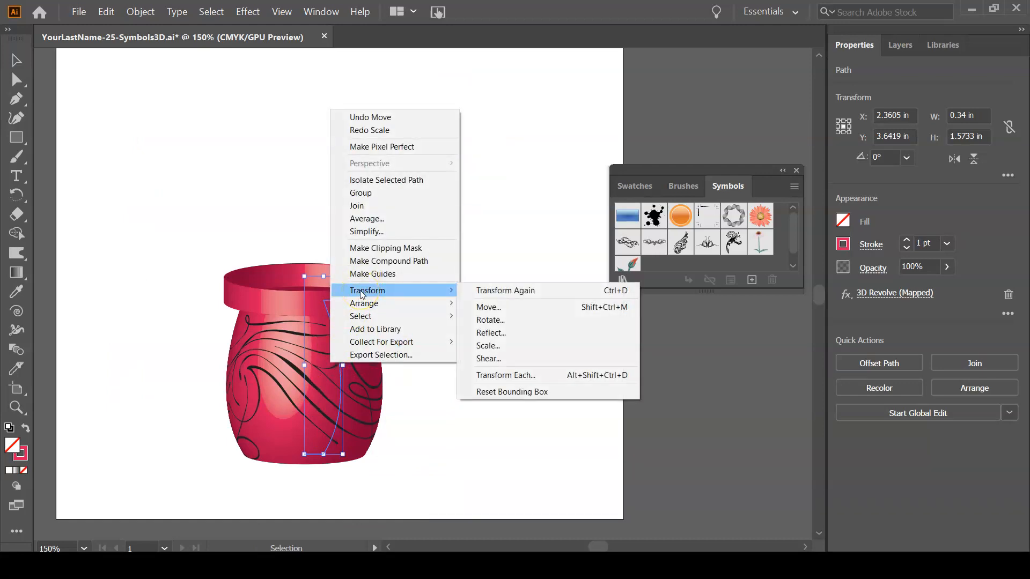
click(511, 347)
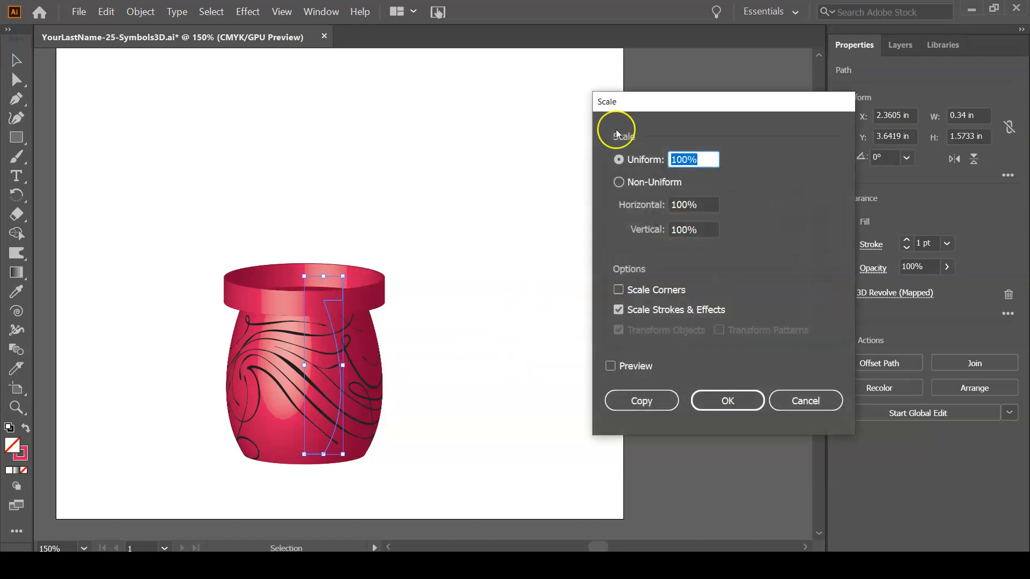
drag(749, 101, 566, 66)
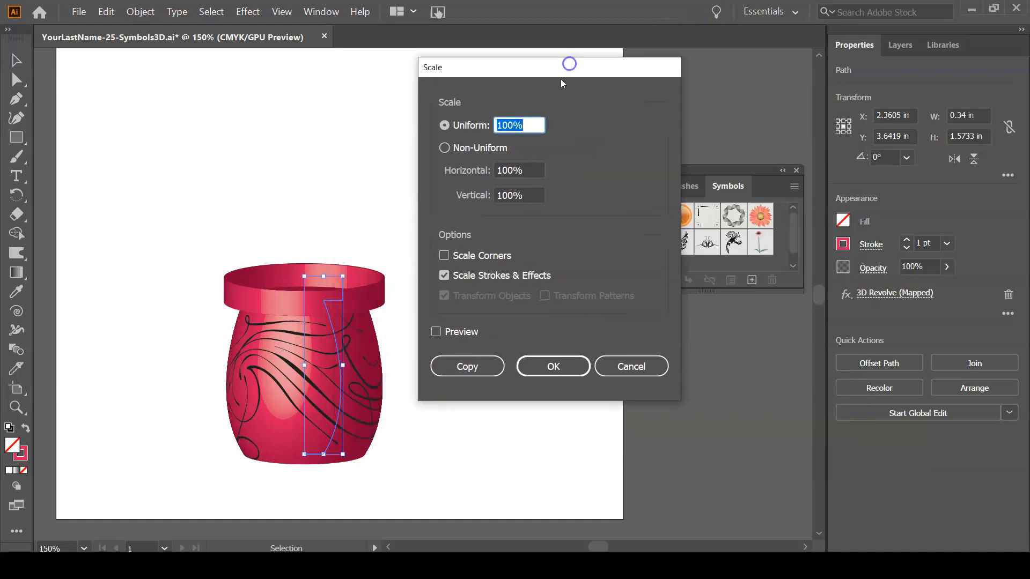
click(443, 333)
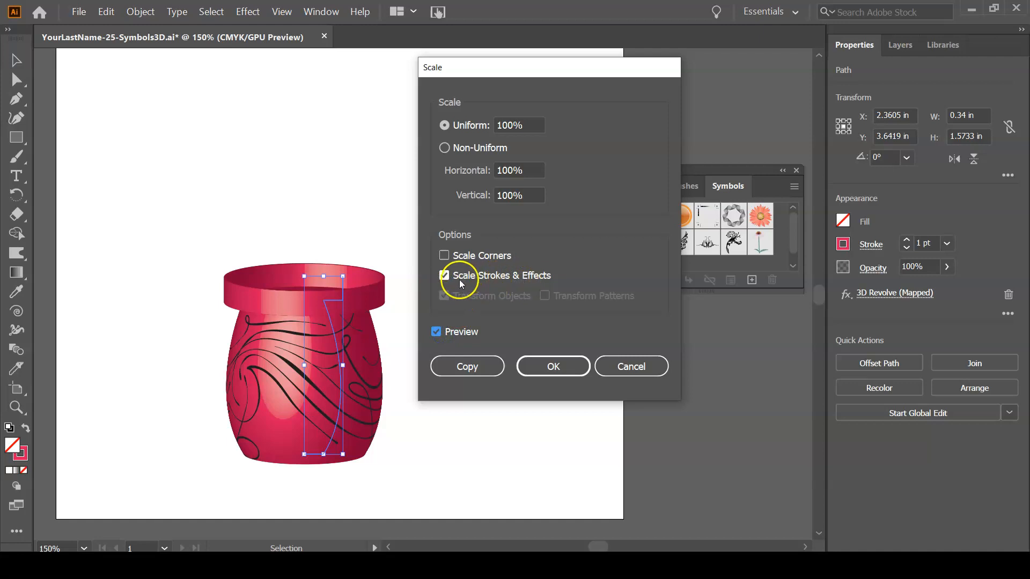
drag(508, 124, 492, 126)
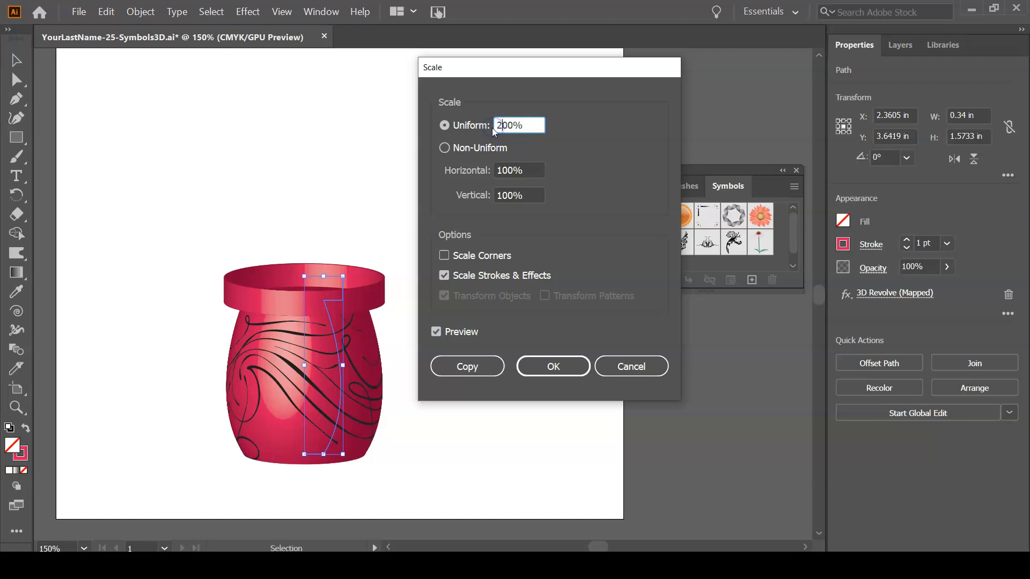
text(2)
key(Tab)
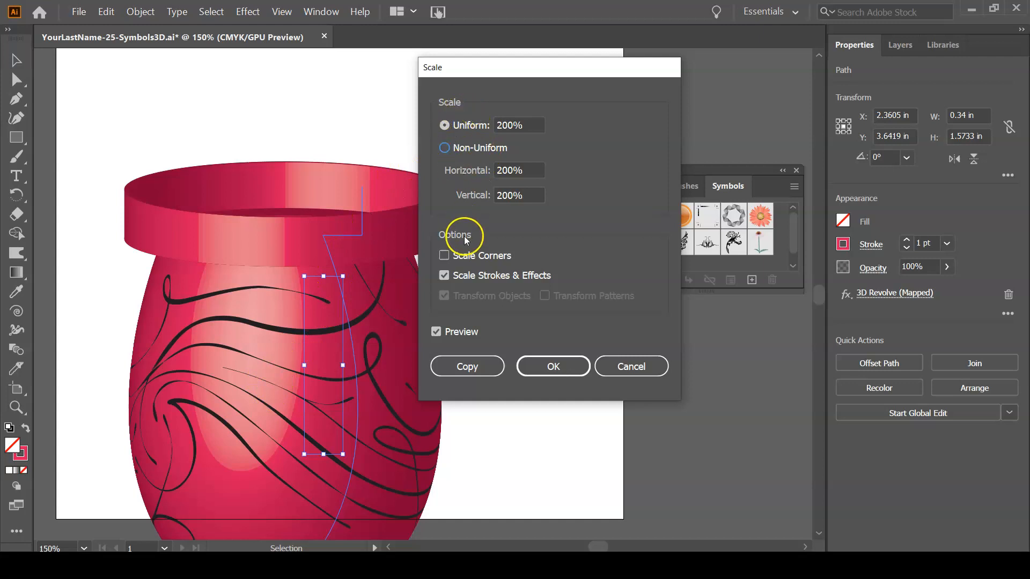
drag(503, 124, 498, 124)
text(1)
key(Tab)
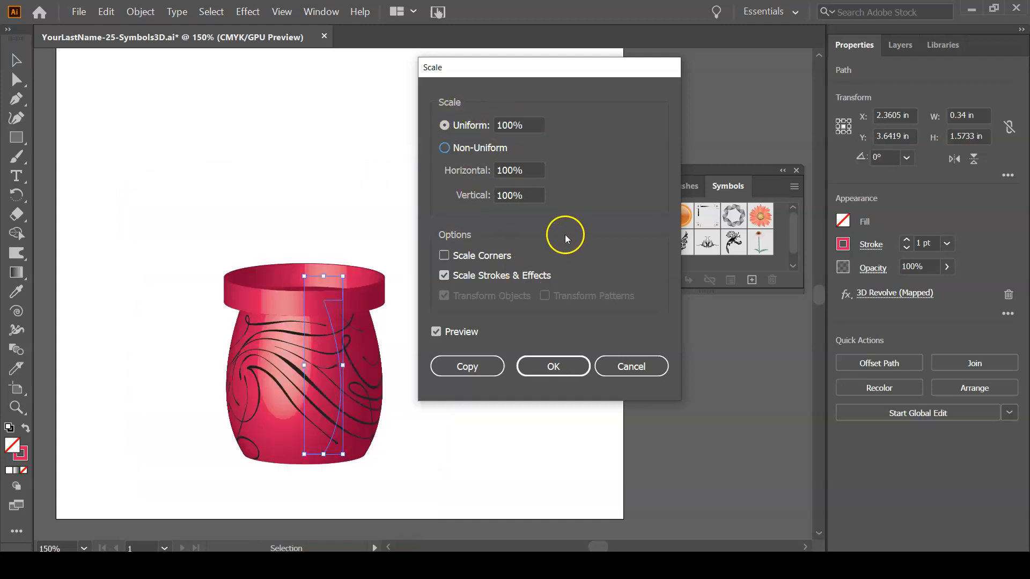
Compare a 200% uniform scale without Scale Strokes & Effects, and apply it to the vase with that option on.
click(443, 276)
drag(503, 126, 493, 125)
click(596, 166)
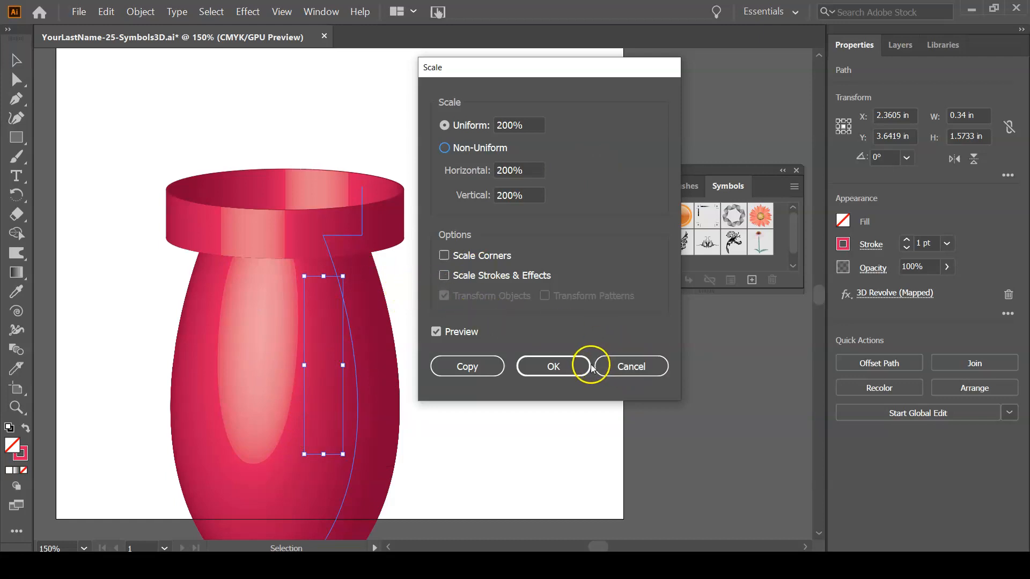
click(474, 280)
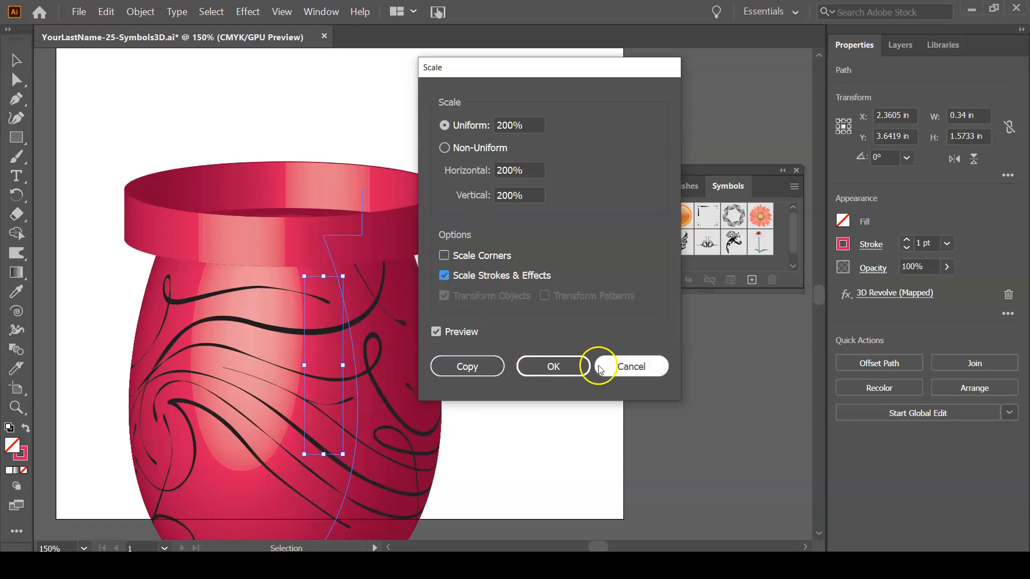
click(552, 366)
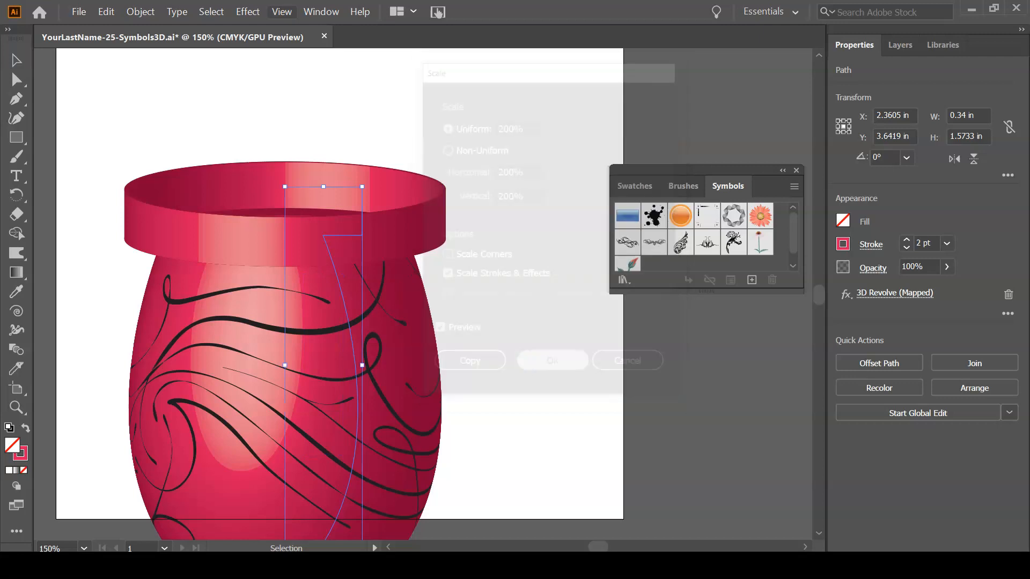
Resize the vase freehand so its profile is about 0.38 by 1.74 in, and save the document.
drag(363, 186, 327, 235)
drag(298, 475, 326, 382)
key(a)
key(v)
key(ctrl+s)
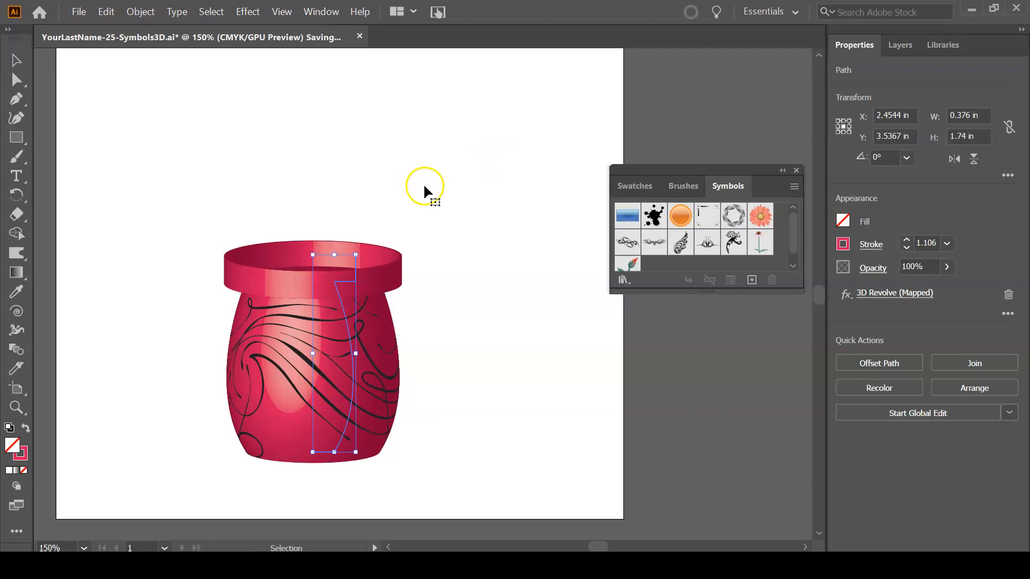
Draw an ellipse about 1.38 by 0.21 in across the vase's opening with the Ellipse tool.
key(z)
drag(193, 214, 143, 163)
key(space)
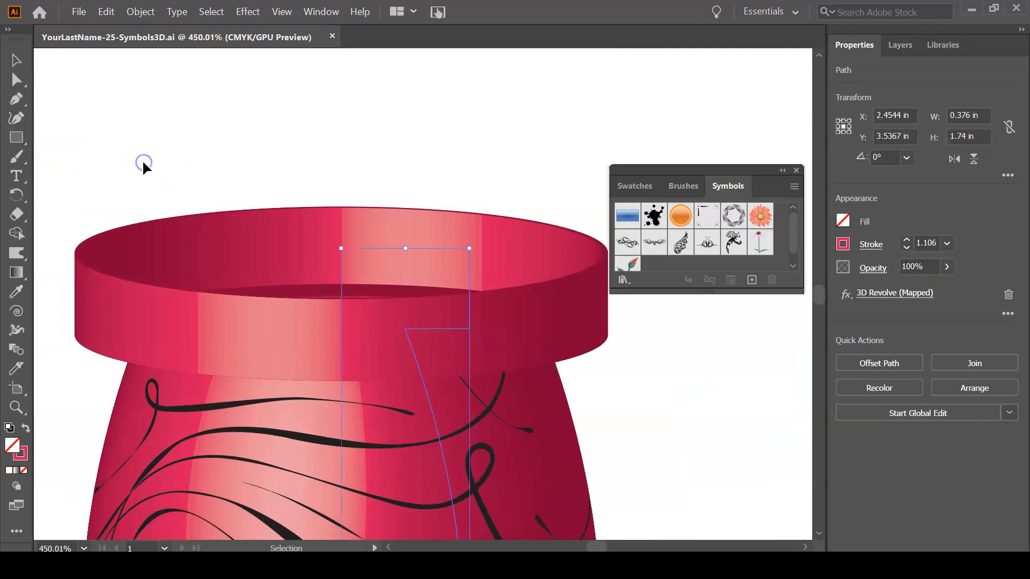
click(93, 120)
click(17, 137)
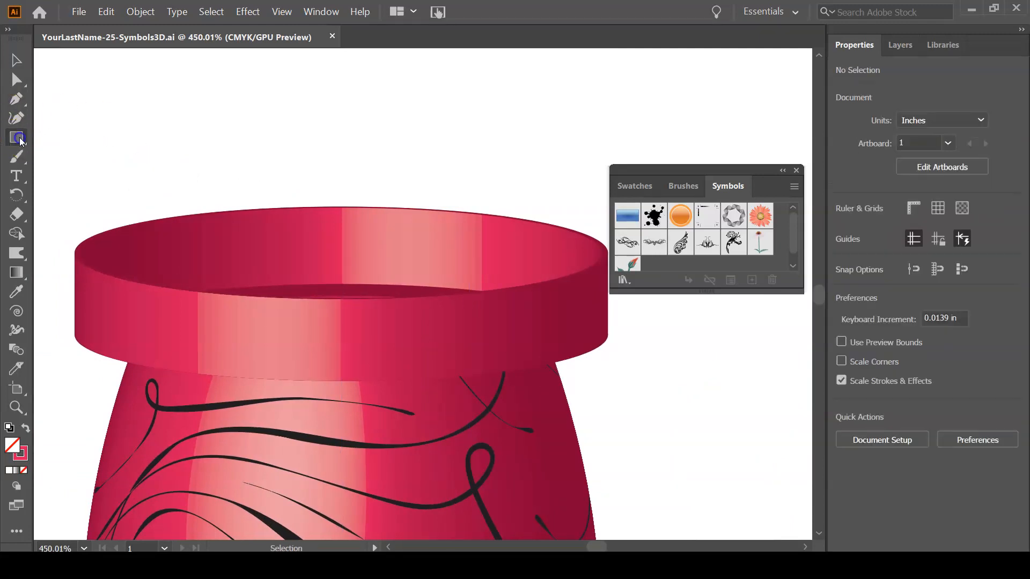
drag(19, 141, 118, 162)
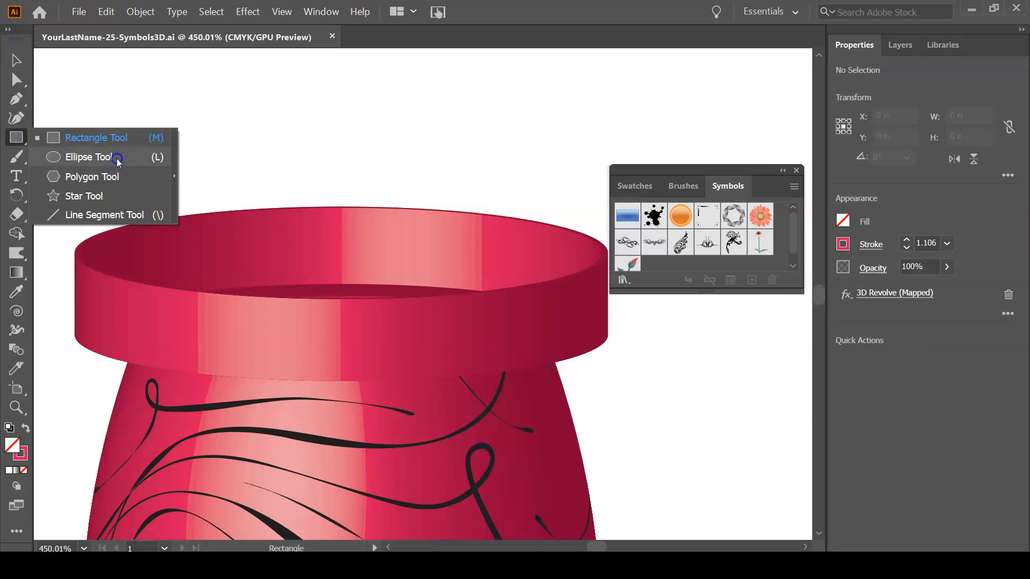
click(118, 160)
mouse_move(109, 251)
mouse_down()
mouse_move(384, 232)
mouse_move(575, 293)
mouse_move(565, 299)
mouse_move(564, 271)
mouse_move(571, 300)
mouse_up()
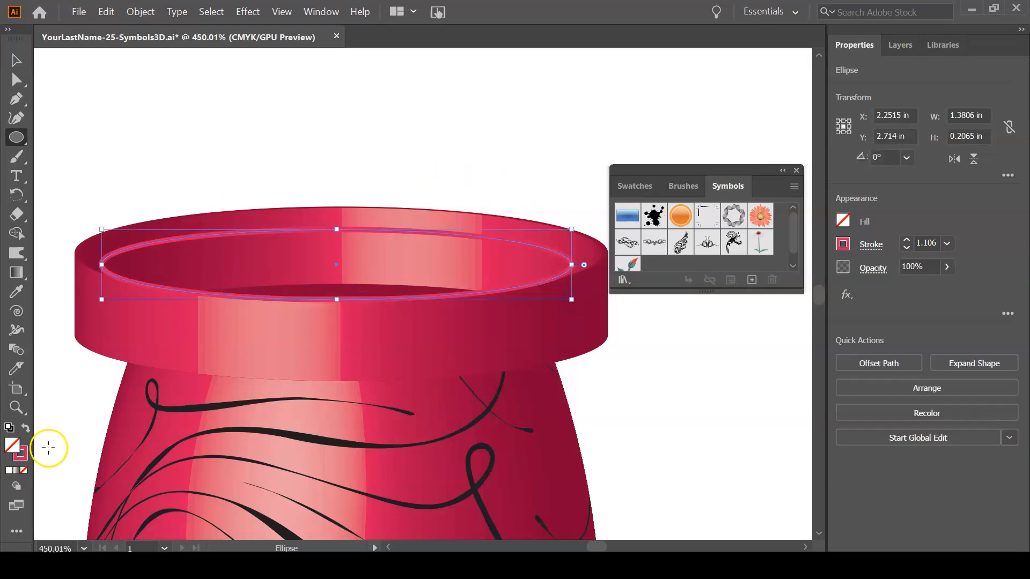
Swap the ellipse's fill and stroke so it has no outline, and set its fill to a brown swatch.
click(25, 428)
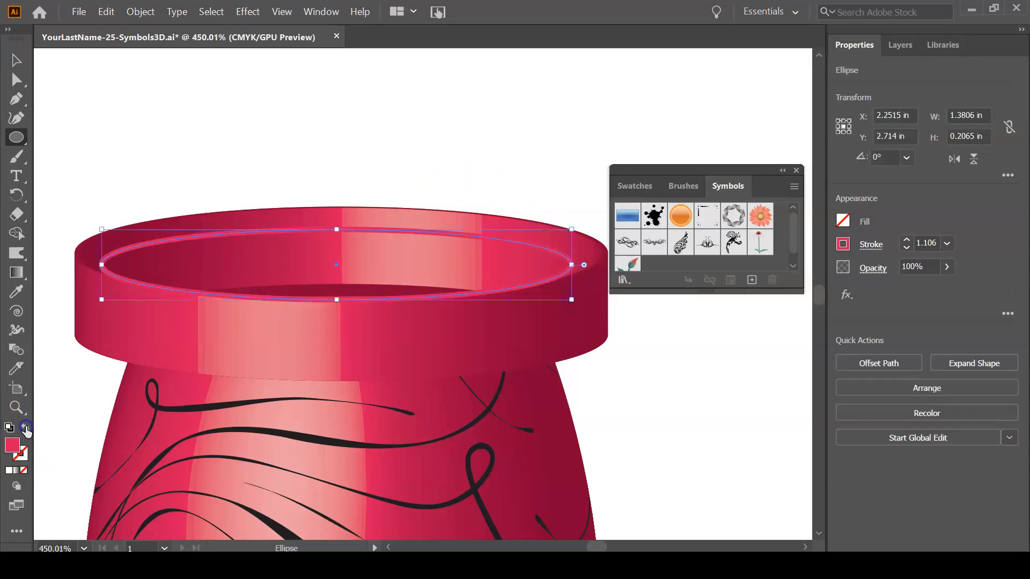
click(844, 220)
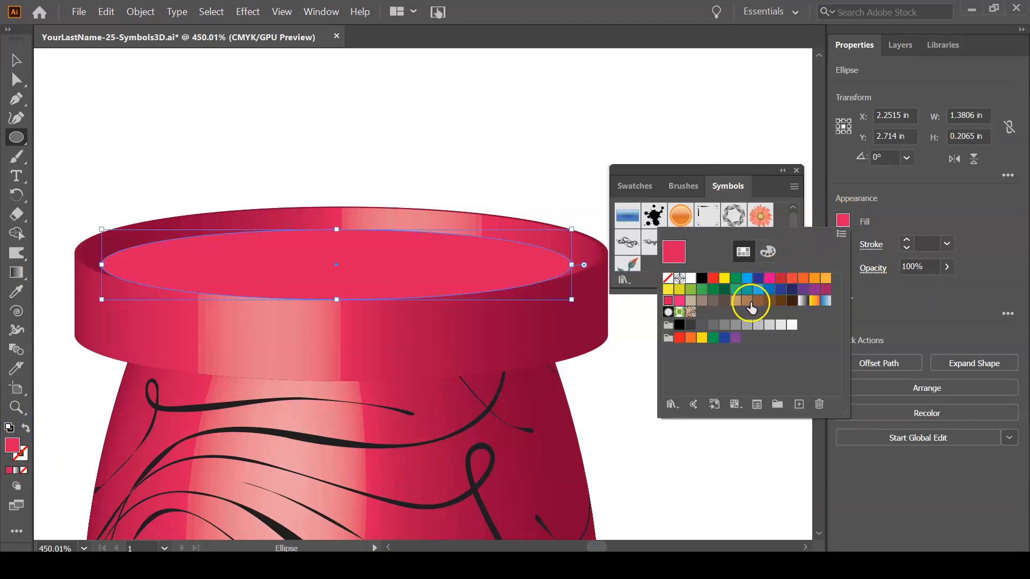
click(758, 302)
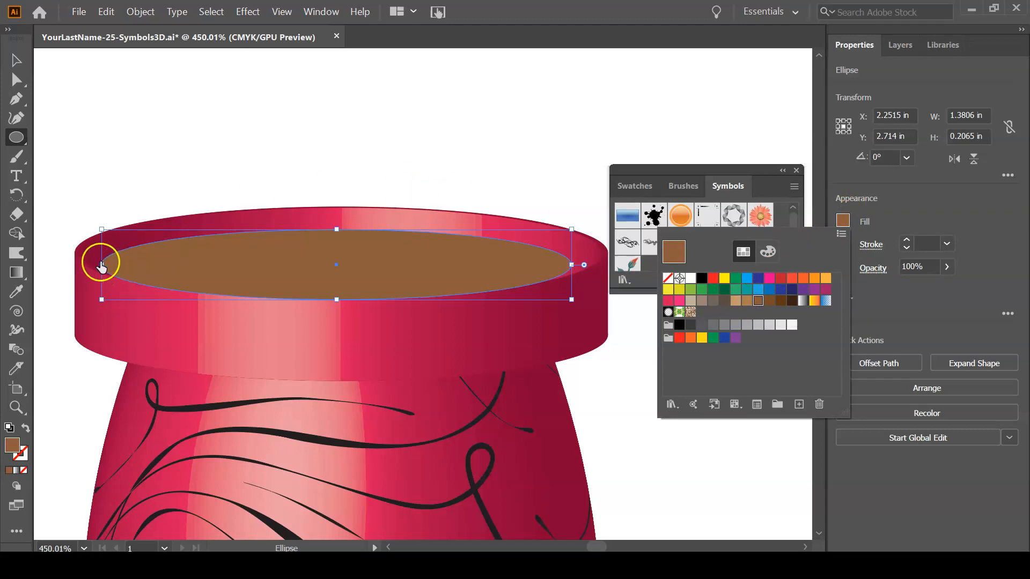
Widen the brown ellipse on both sides to about 1.45 in to fit the vase's opening, and deselect it.
click(16, 61)
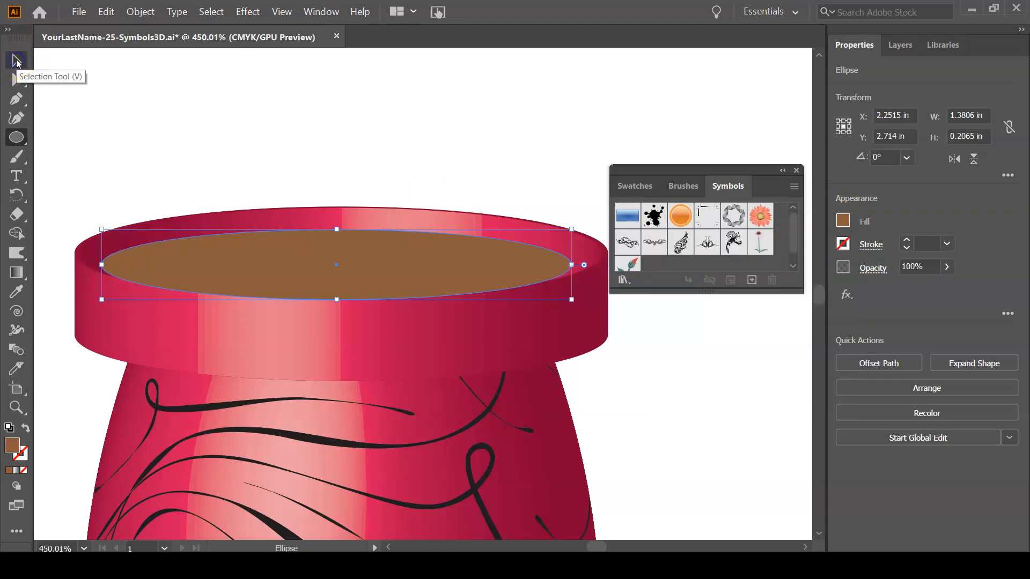
click(16, 60)
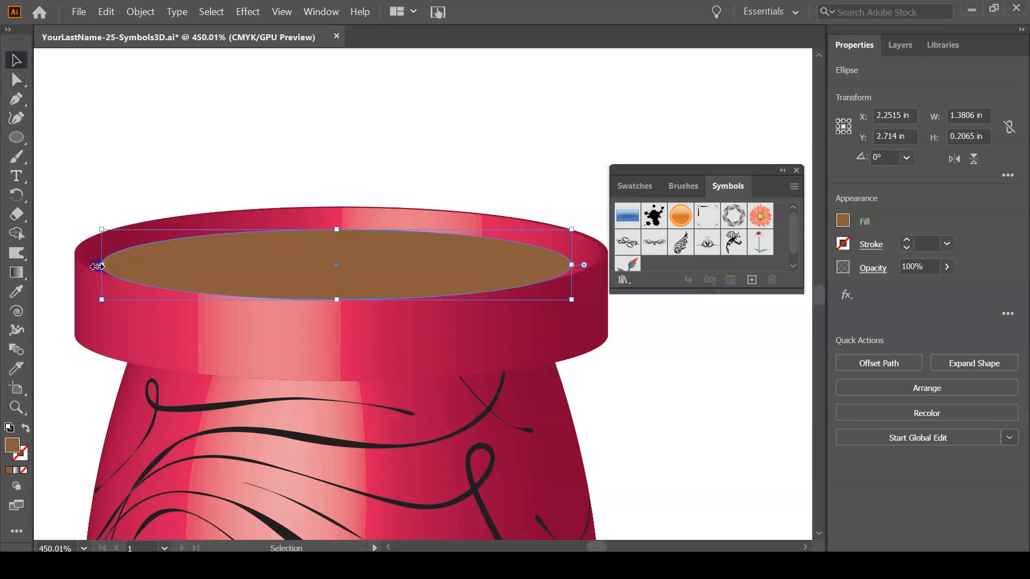
drag(94, 265, 81, 266)
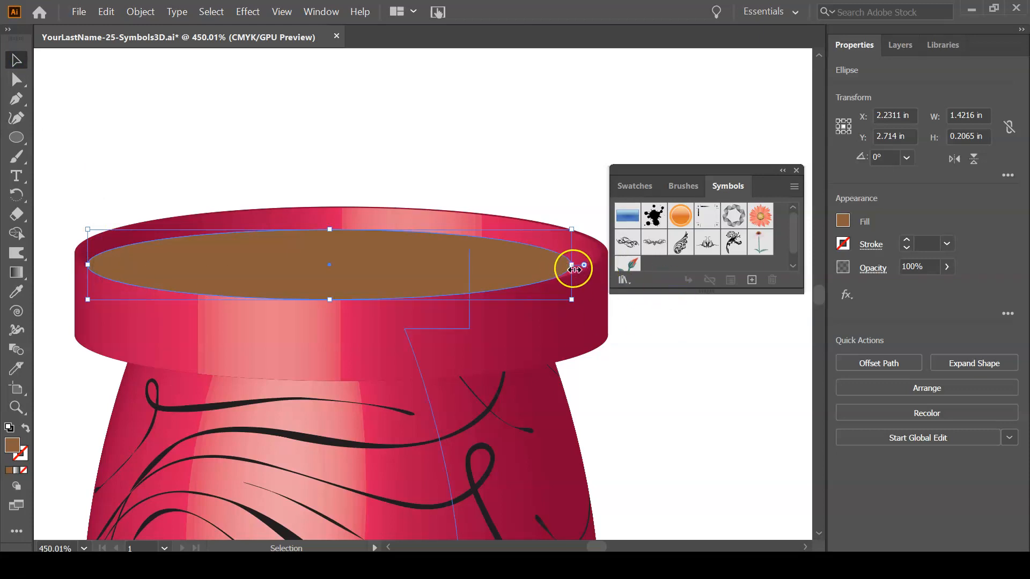
drag(572, 267, 582, 267)
click(691, 411)
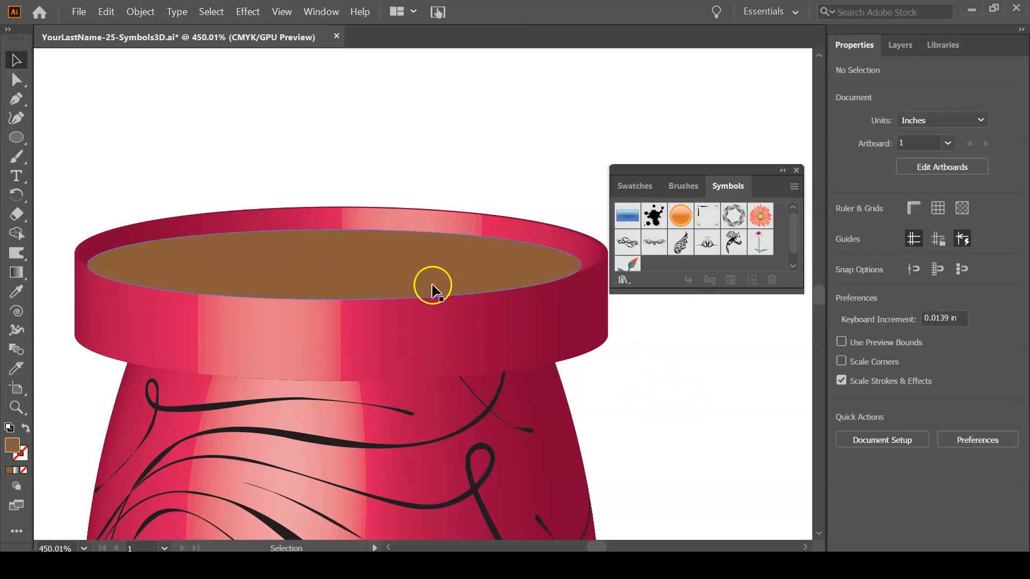
Try reducing the brown ellipse's height to about 0.195 in, undo the change, and clear the selection.
click(335, 299)
drag(332, 299, 337, 296)
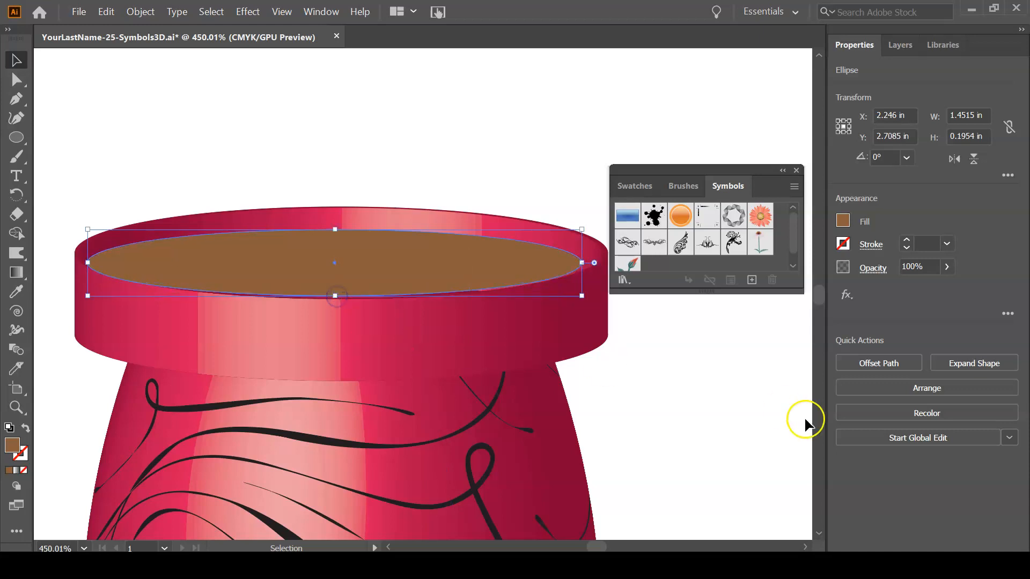
key(a)
click(671, 387)
click(524, 340)
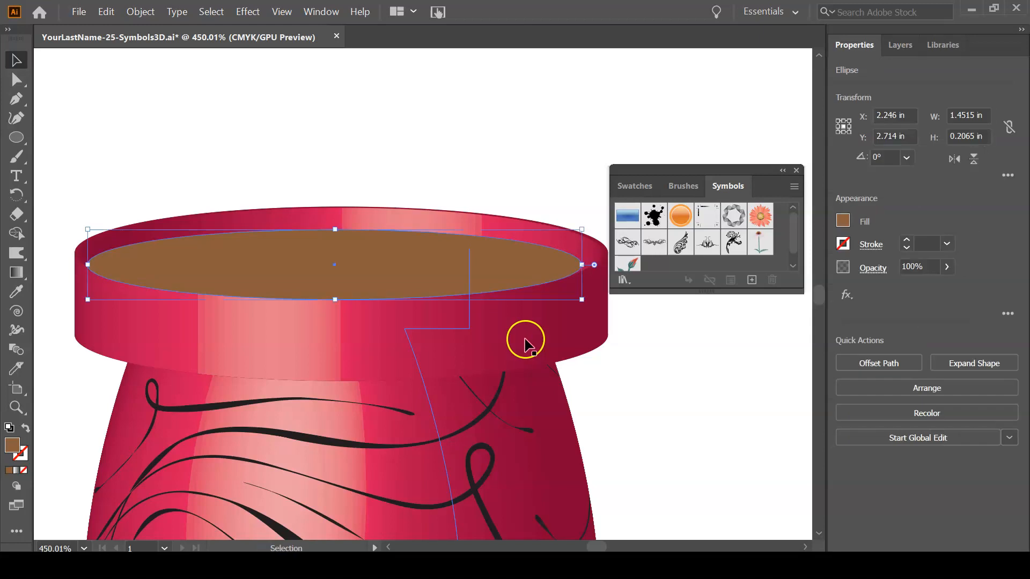
click(689, 365)
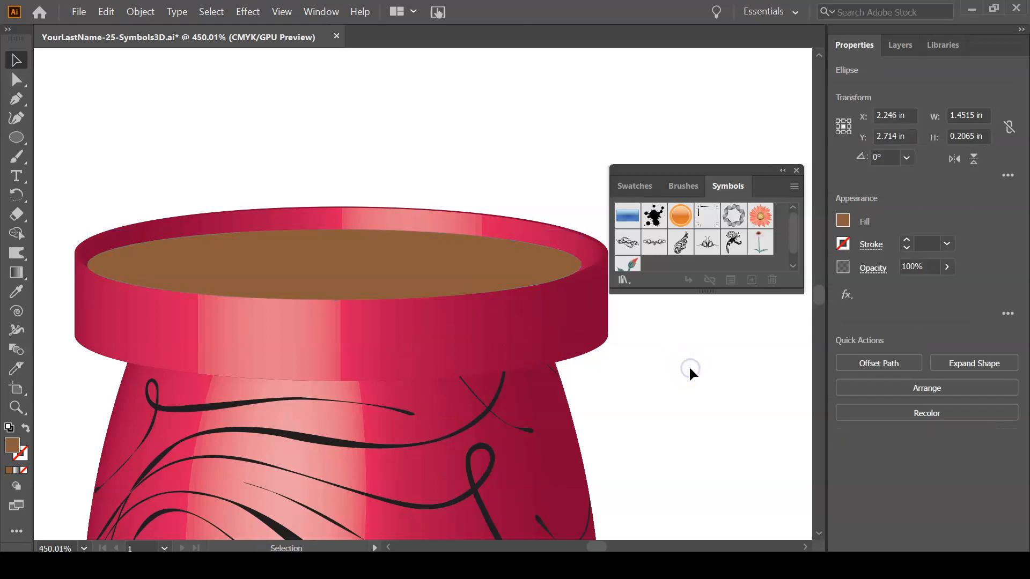
Apply the Texturizer effect to the brown ellipse with the Canvas texture, 100% scaling and a relief of 7.
click(414, 275)
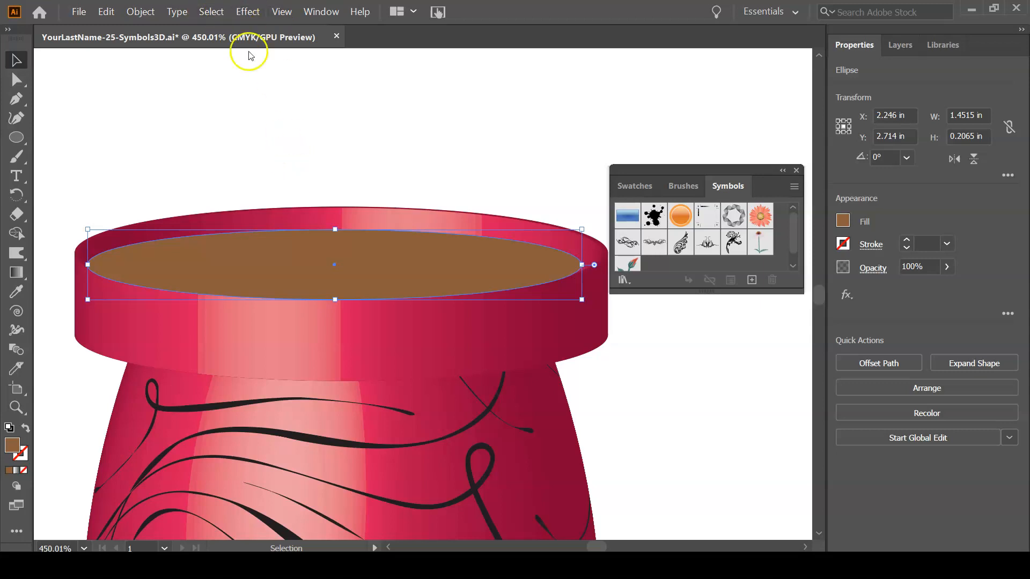
click(242, 12)
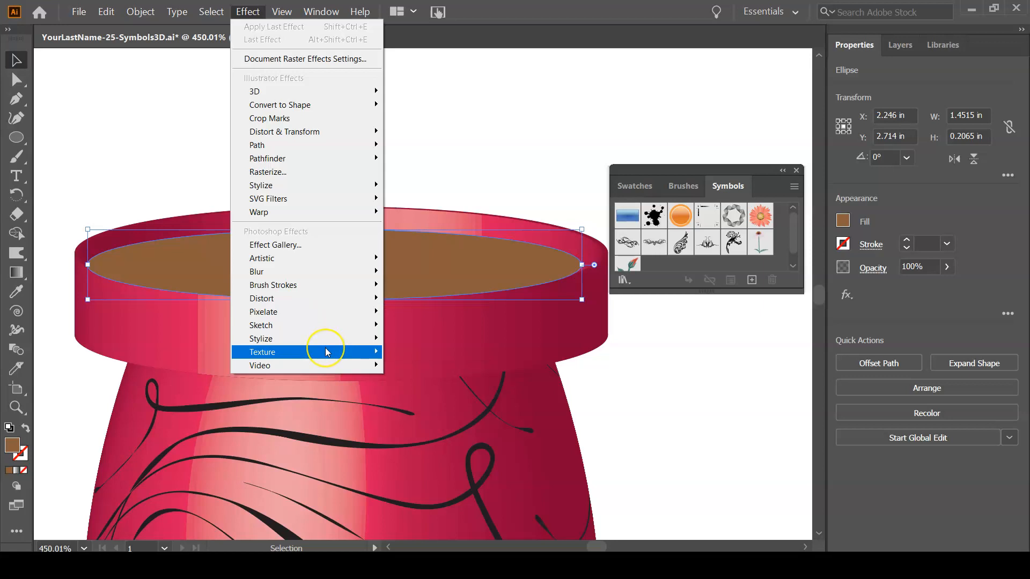
mouse_move(326, 350)
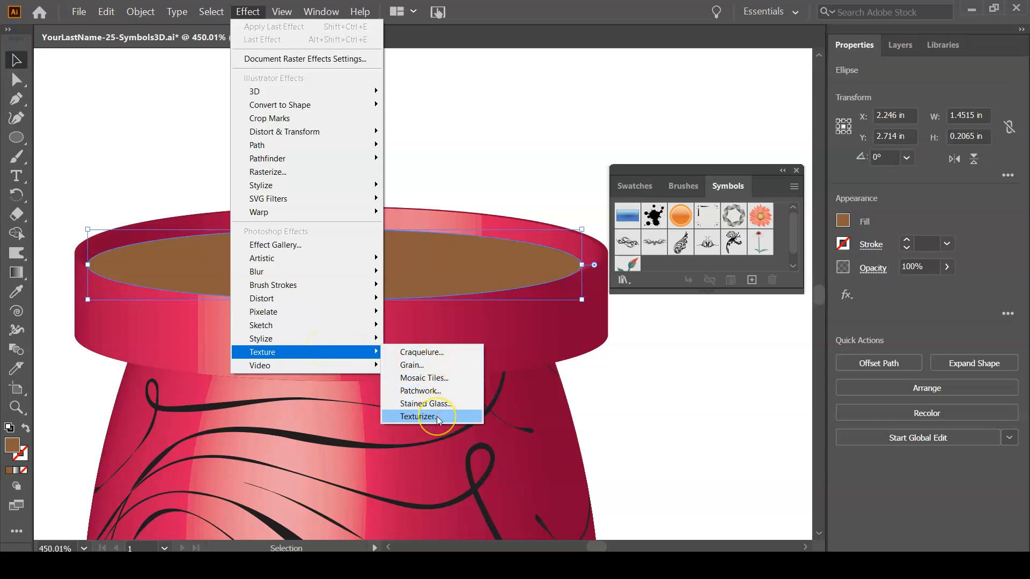
click(456, 413)
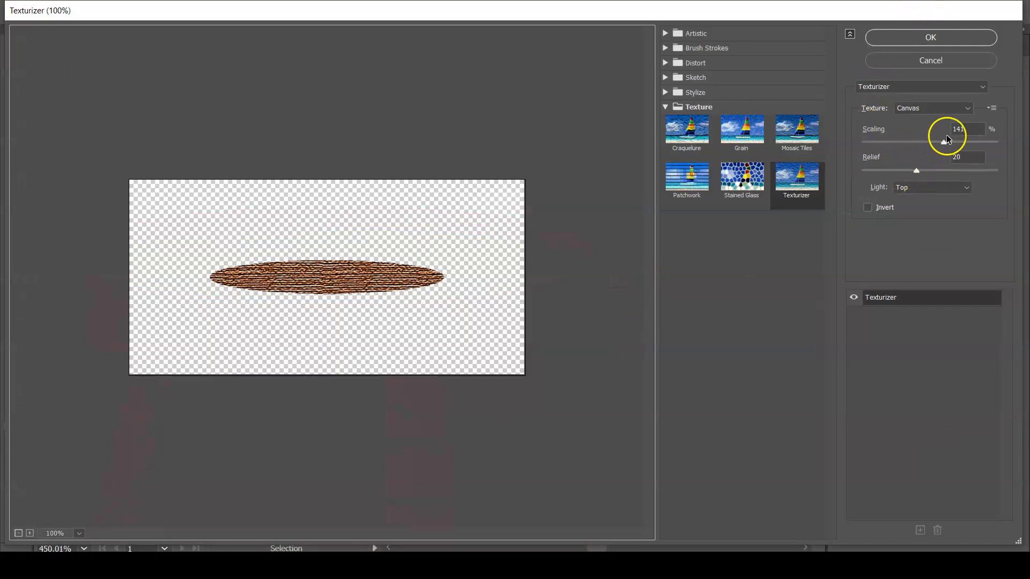
drag(944, 143, 909, 144)
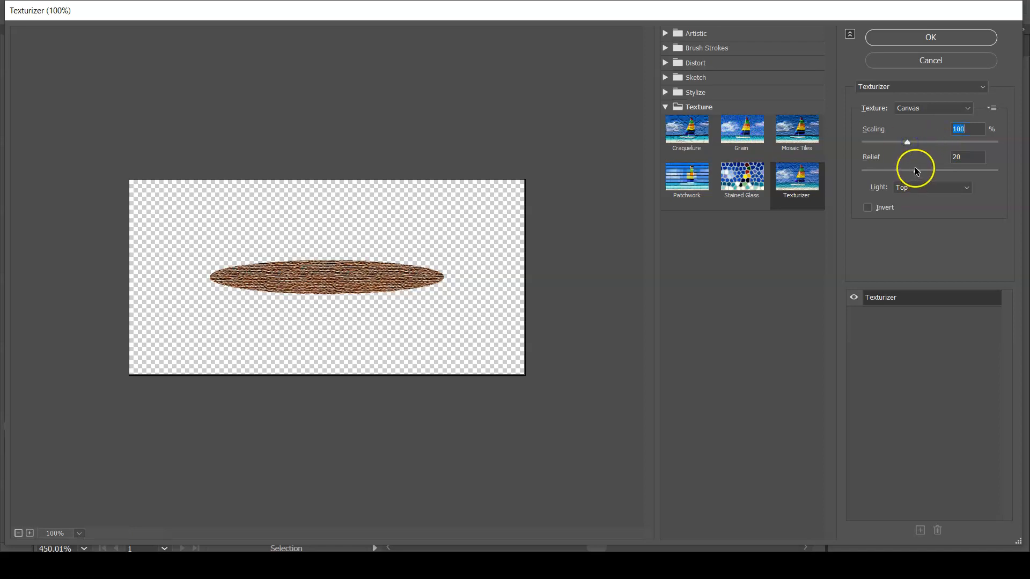
drag(917, 171, 884, 170)
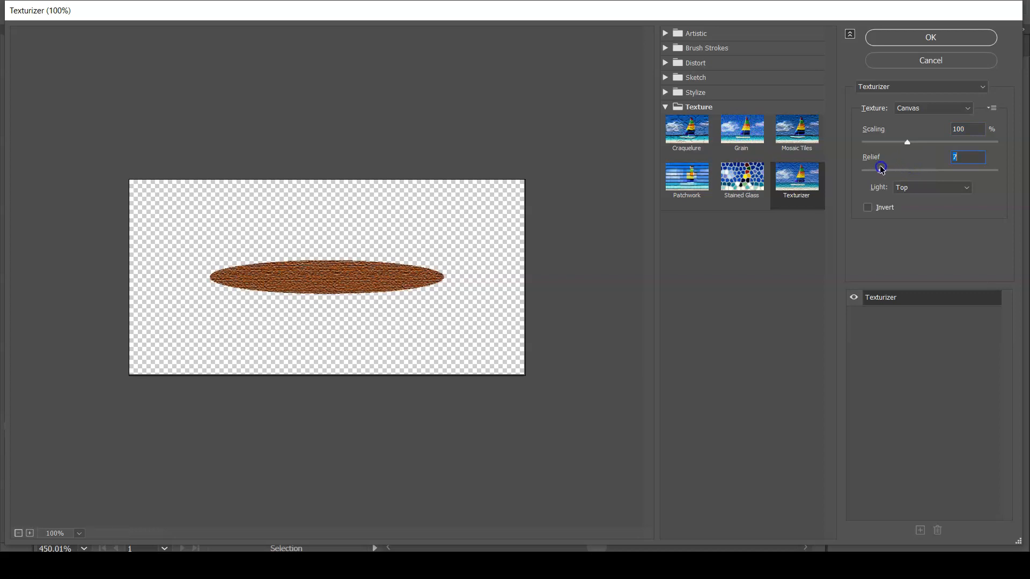
click(896, 37)
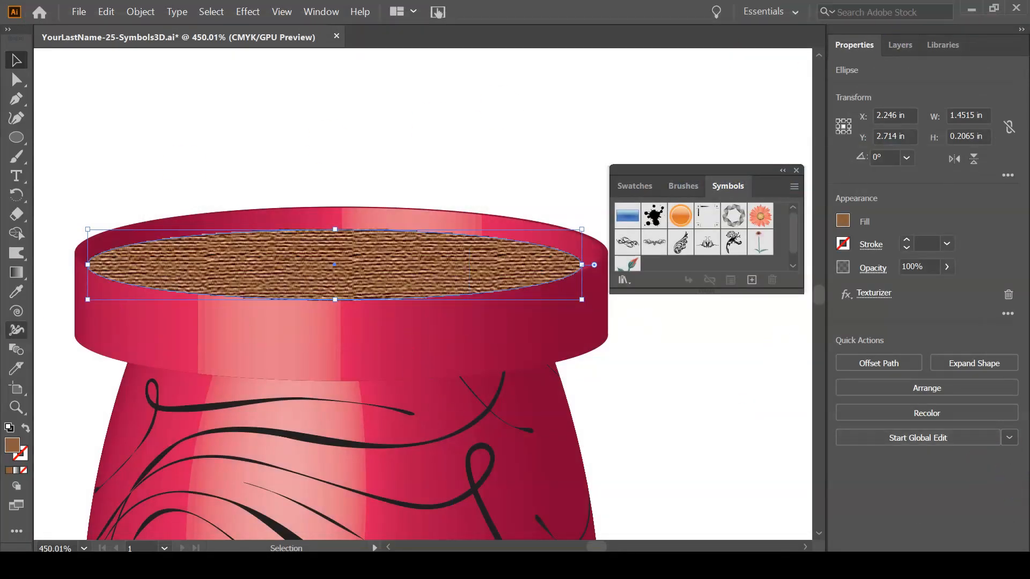
Edit the ellipse's Texturizer effect to use the Sandstone texture at 96% scaling.
click(869, 295)
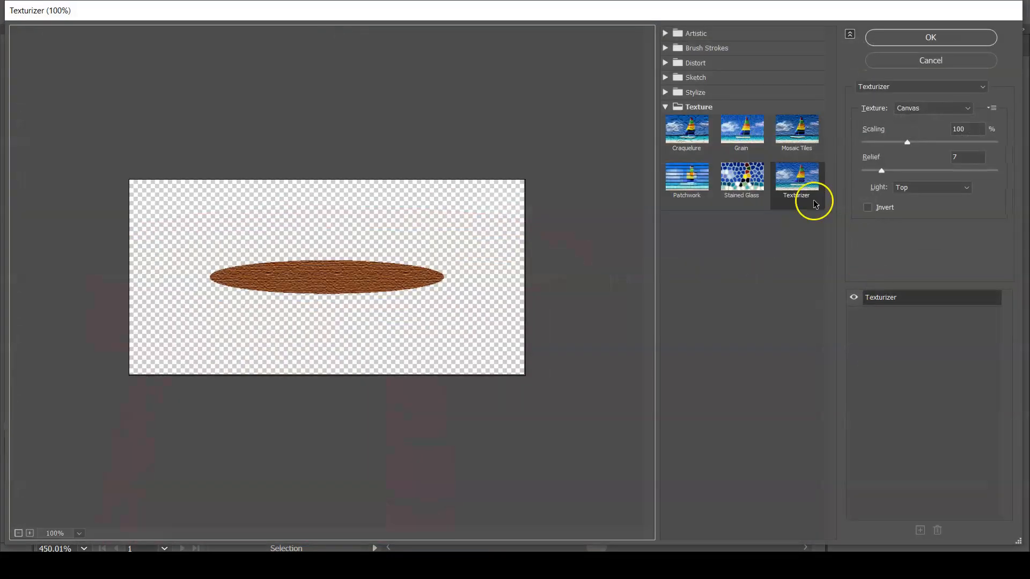
drag(909, 143, 893, 142)
click(880, 175)
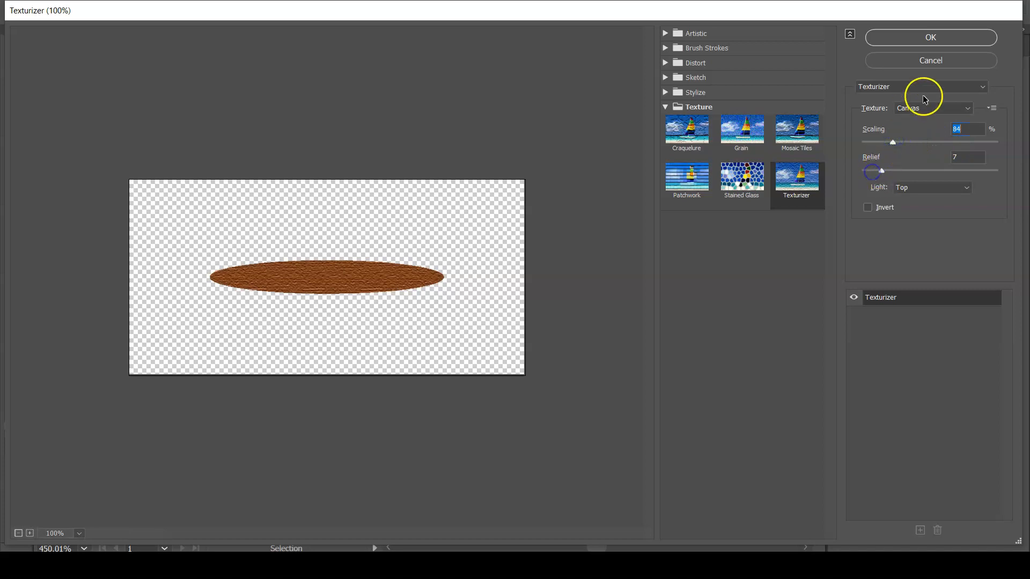
click(921, 110)
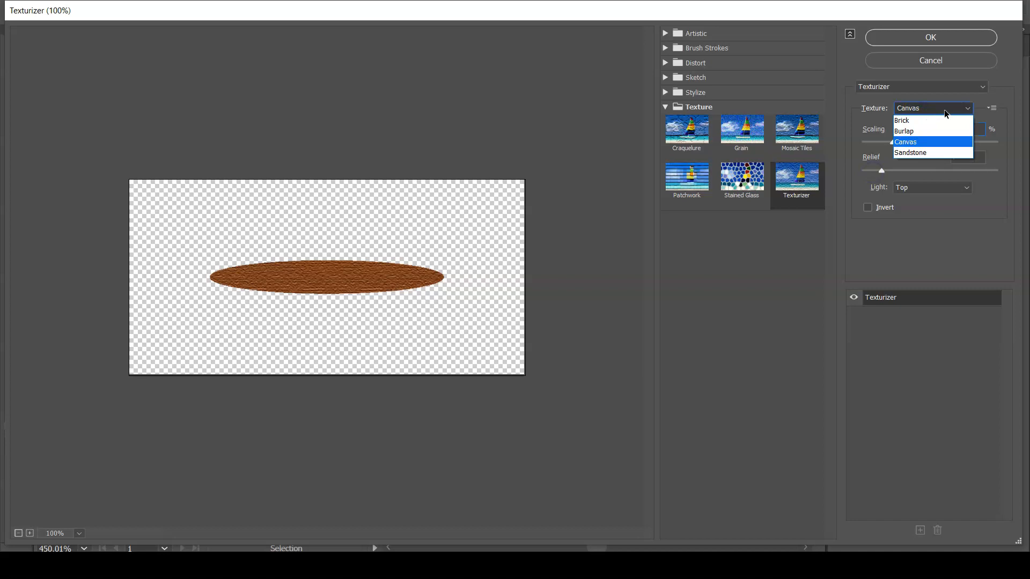
click(924, 154)
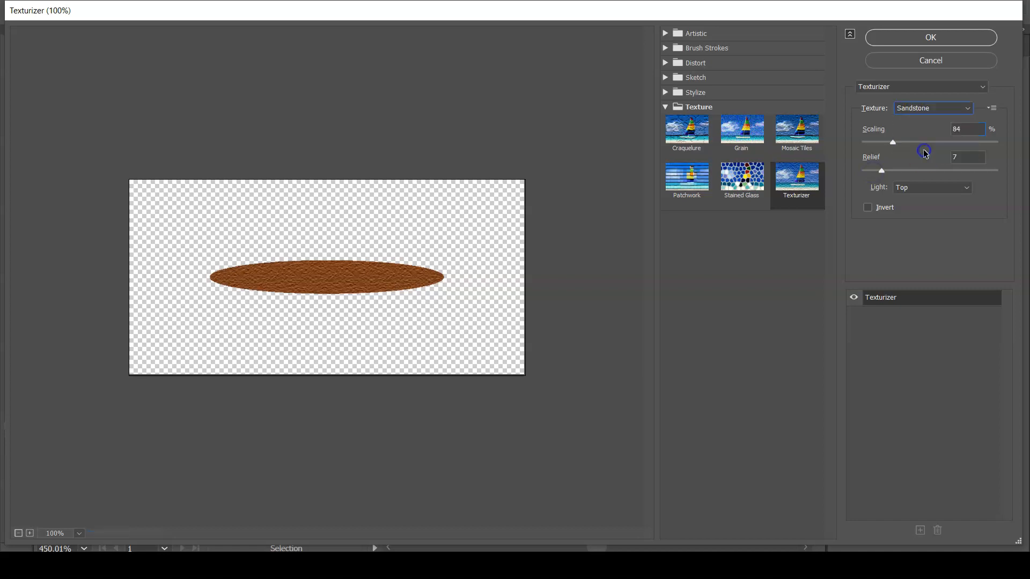
click(924, 108)
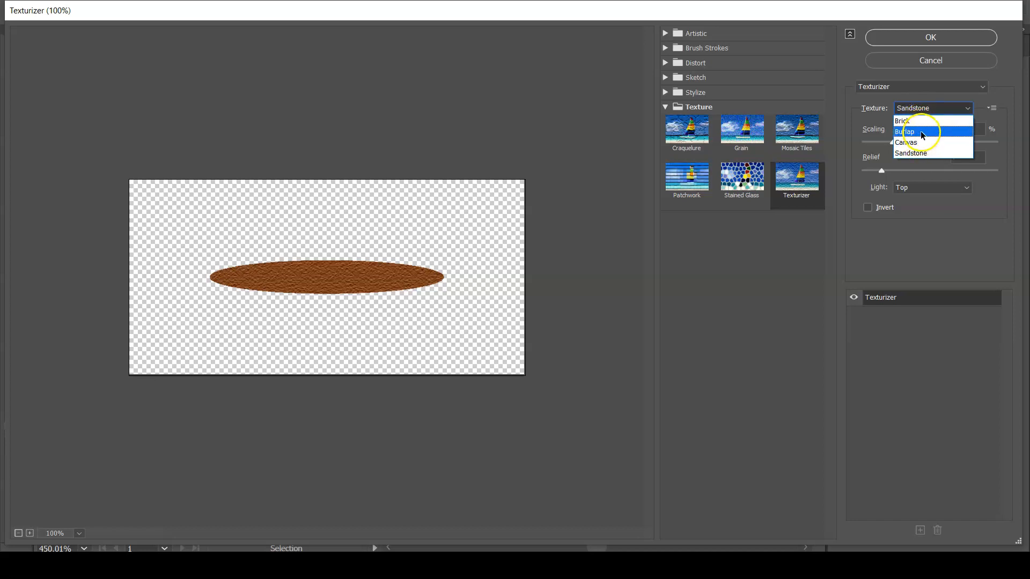
click(924, 155)
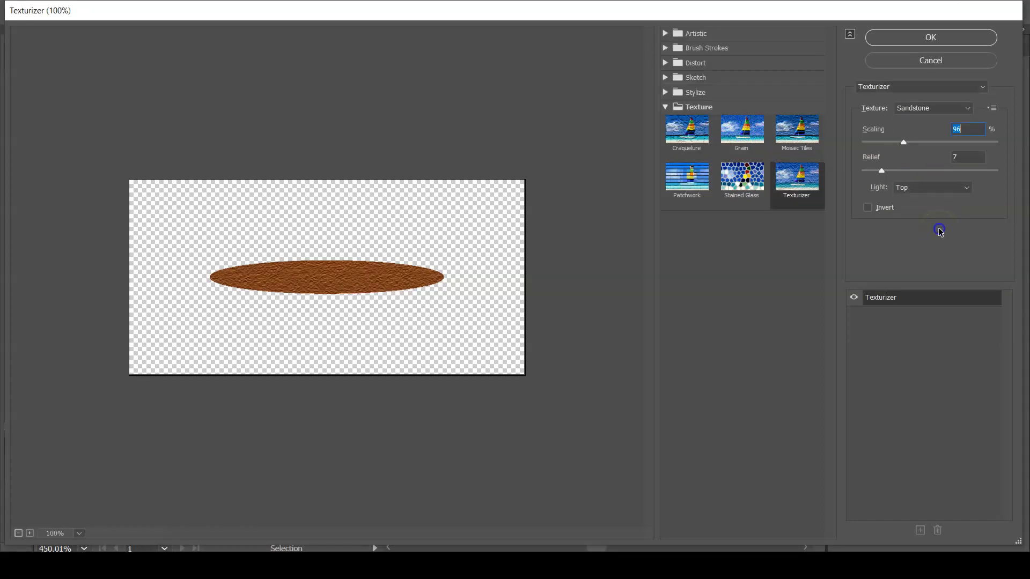
click(958, 36)
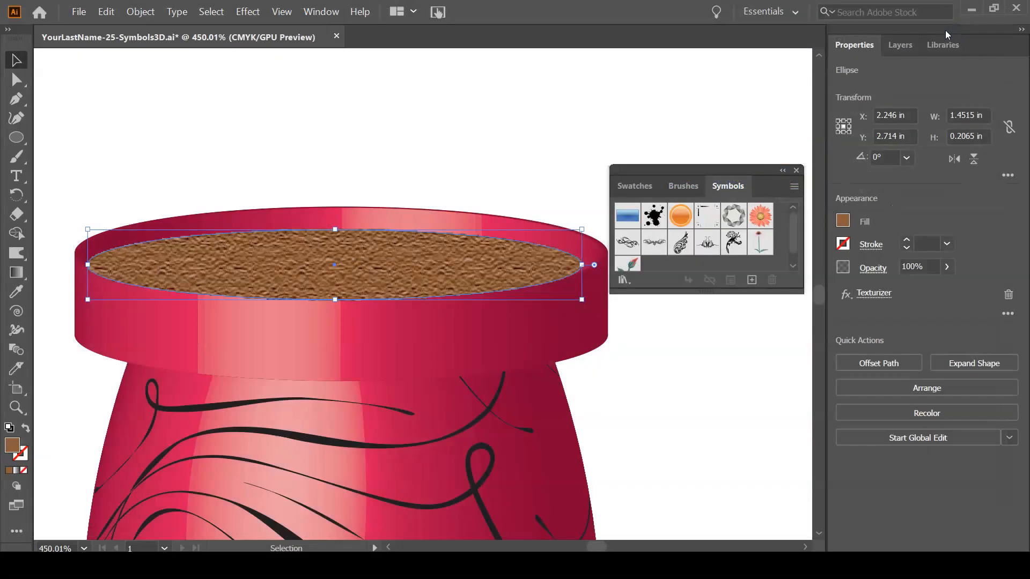
Save the document, stretch the soil ellipse slightly toward the rim's right edge, and check its shape in outline view.
key(a)
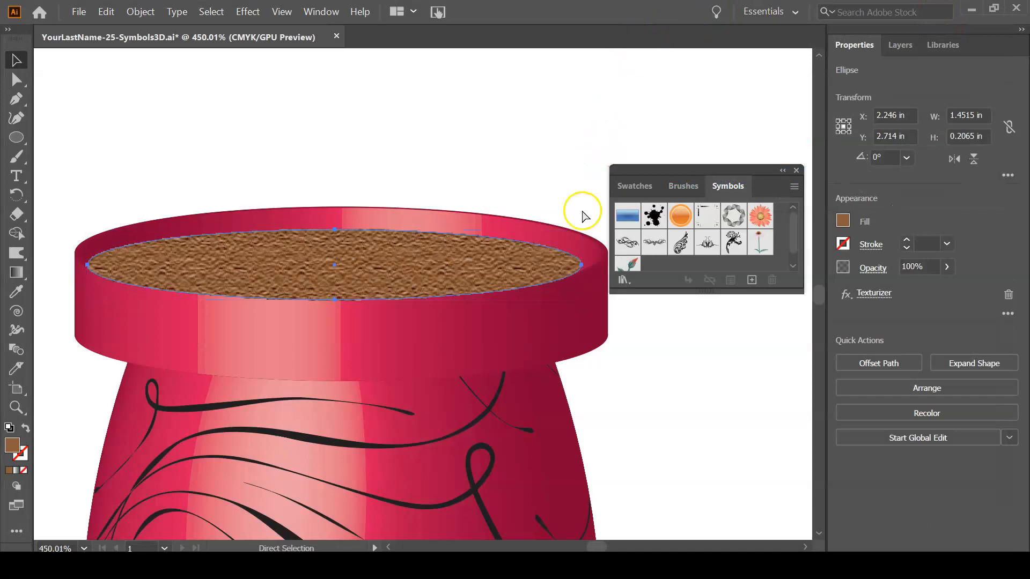
key(v)
key(ctrl+s)
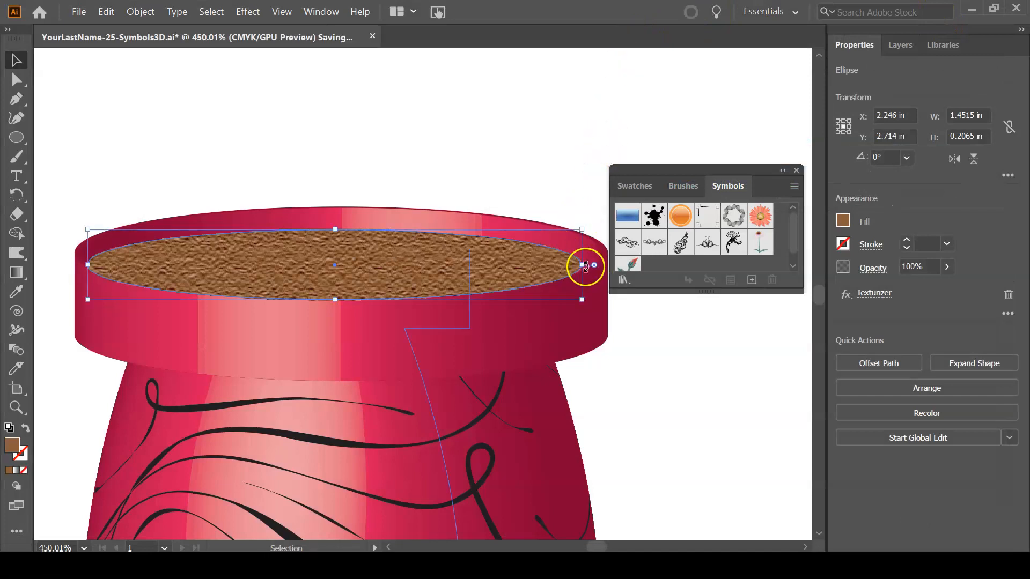
drag(578, 265, 588, 265)
click(659, 340)
key(ctrl+y)
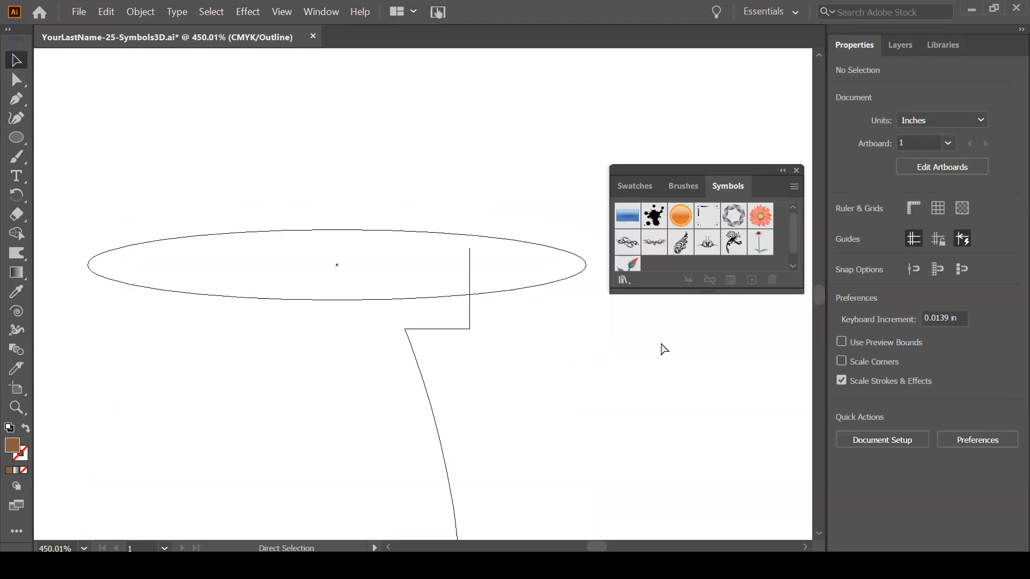
drag(635, 358, 577, 271)
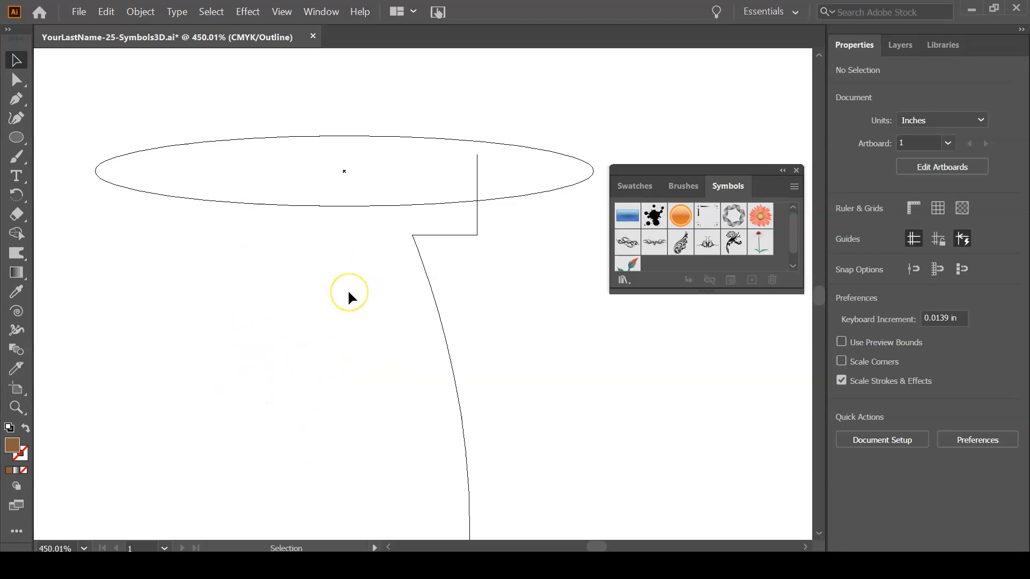
key(ctrl+y)
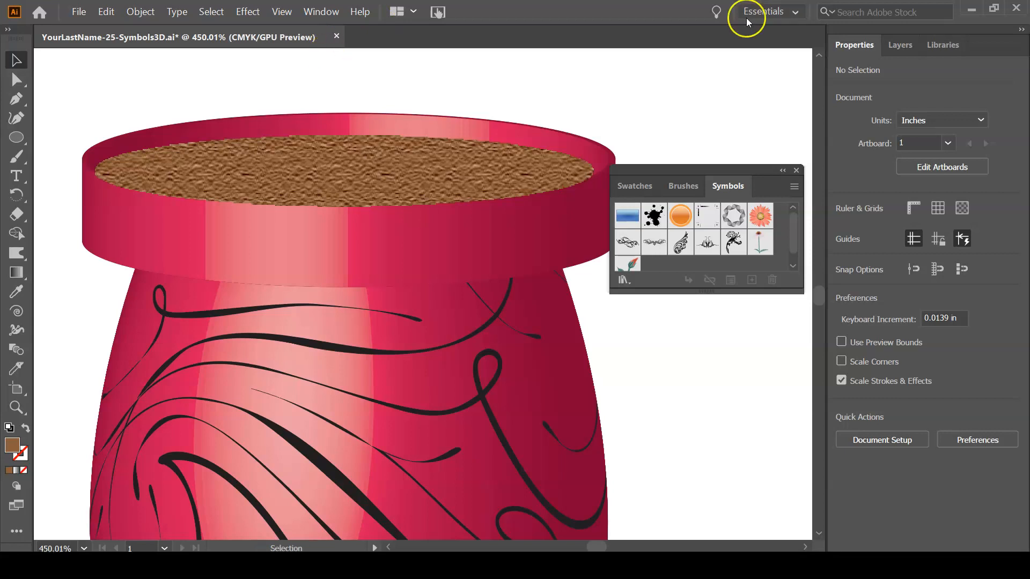
Open the Indigenous symbol library, enlarge its list to reach the last symbols, and place it clear of the vase.
key(ctrl+0)
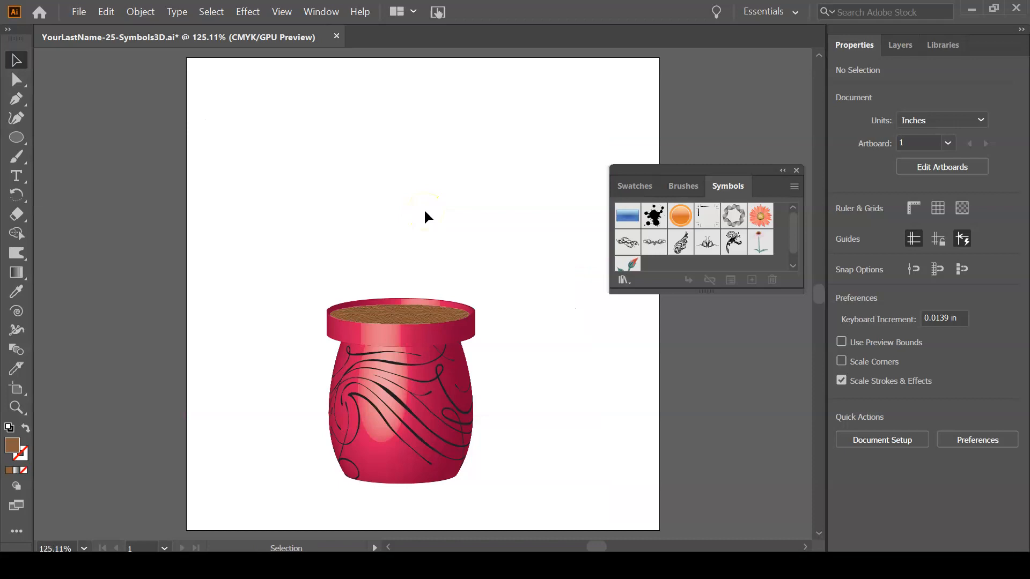
click(622, 280)
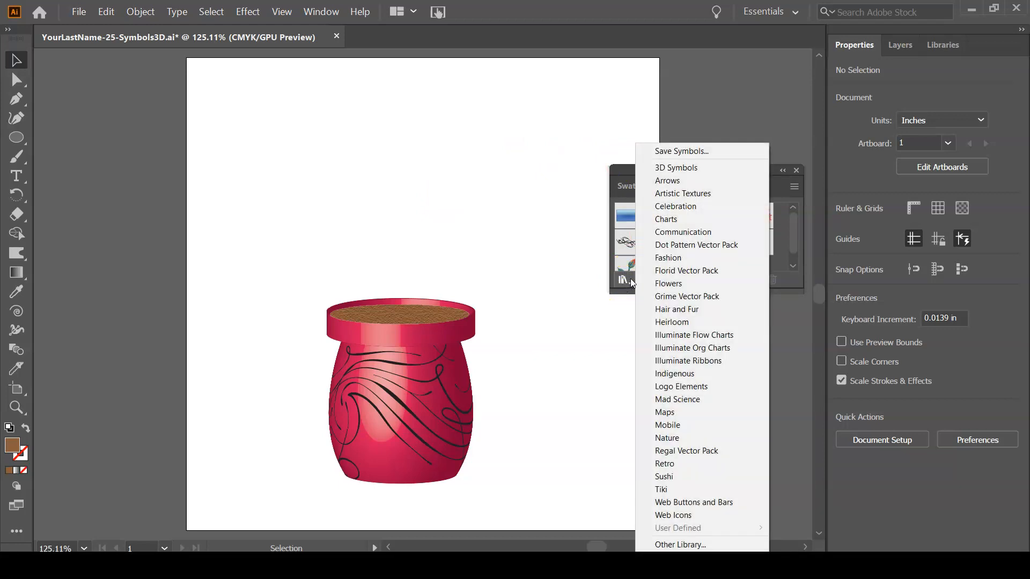
click(659, 282)
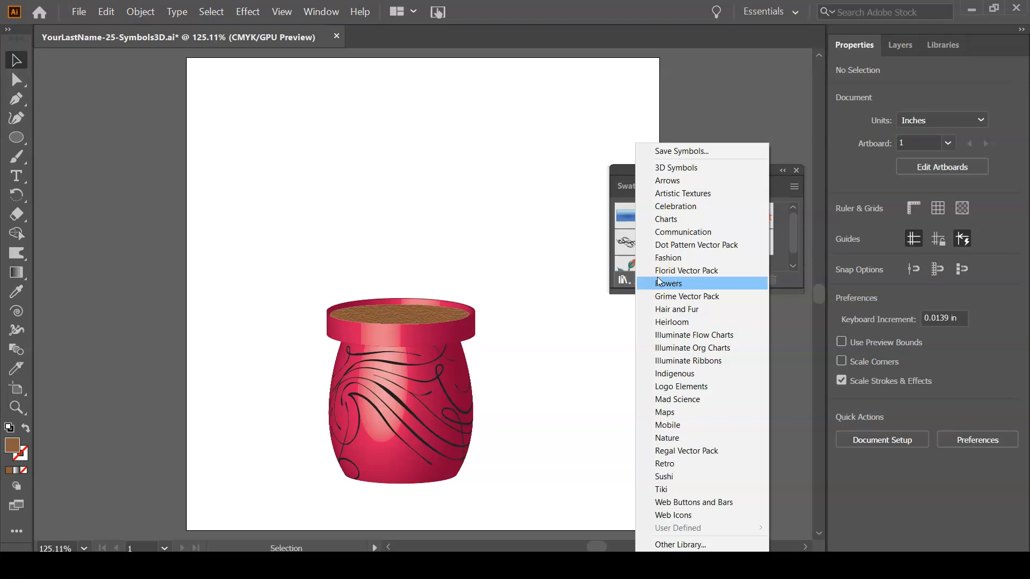
click(692, 347)
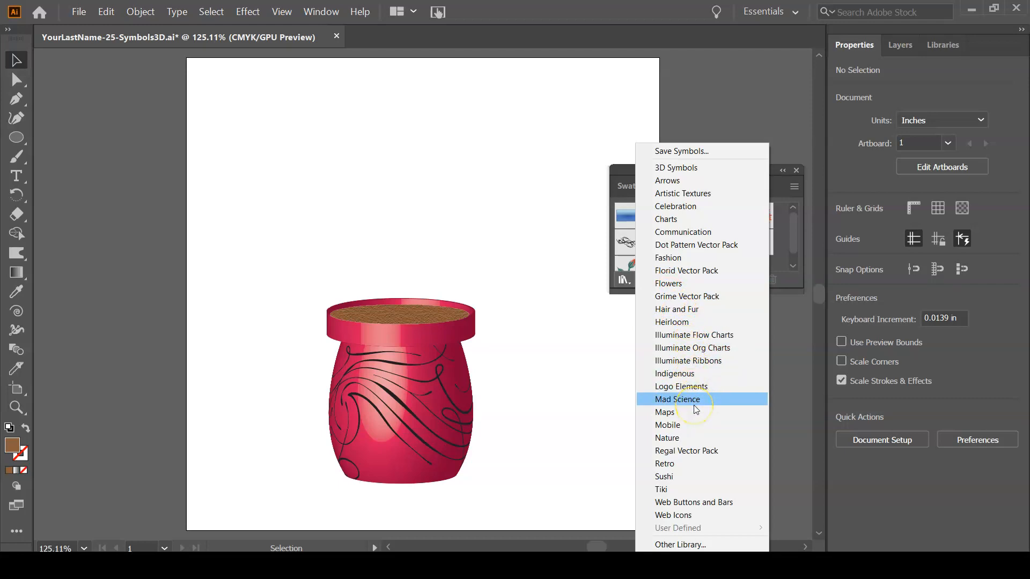
click(698, 373)
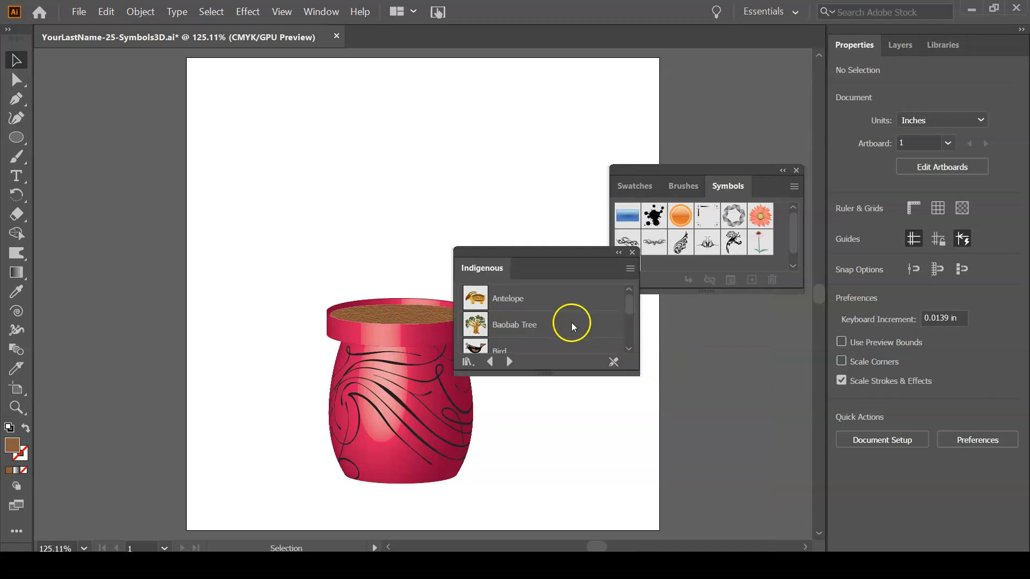
drag(637, 372, 706, 516)
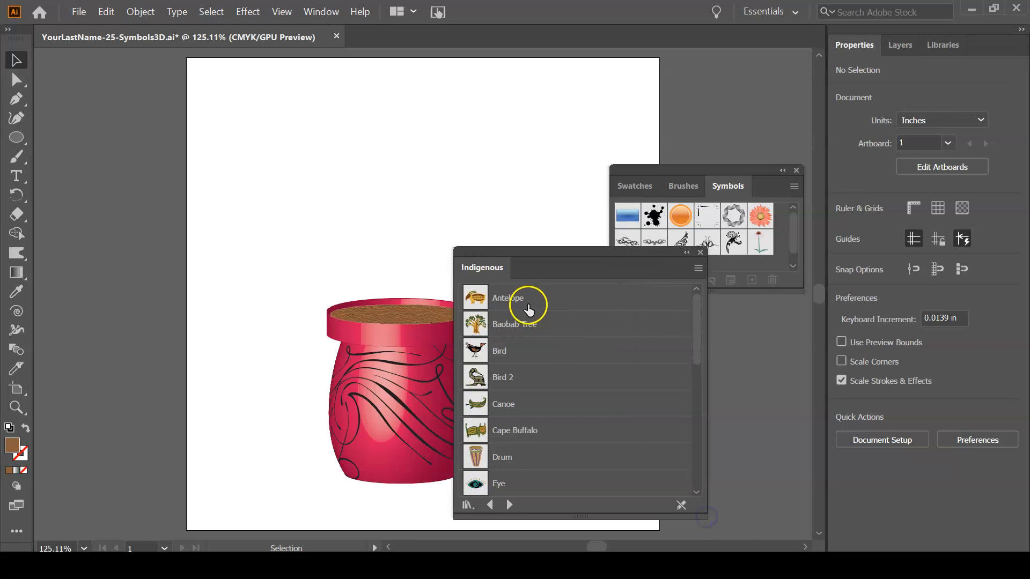
drag(702, 316, 686, 470)
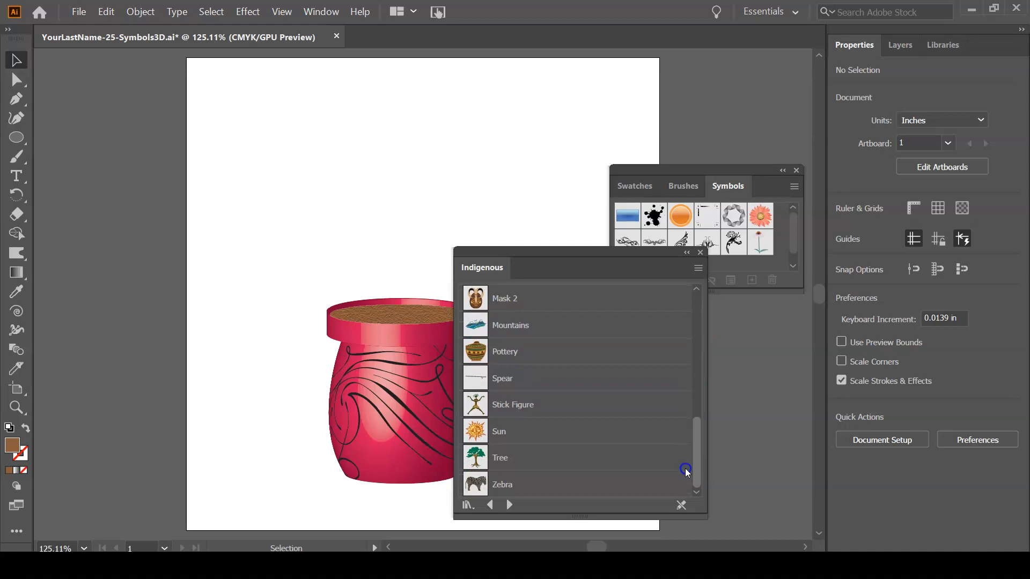
drag(601, 263, 692, 101)
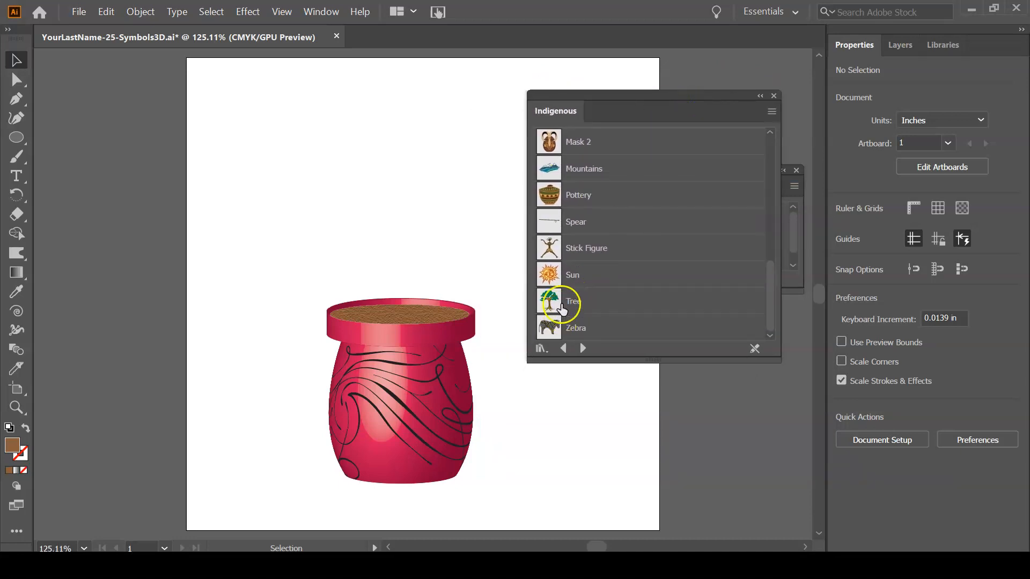
Place the Tree symbol on the artboard with its roots over the vase's soil, and check it in outline view.
drag(555, 298, 402, 241)
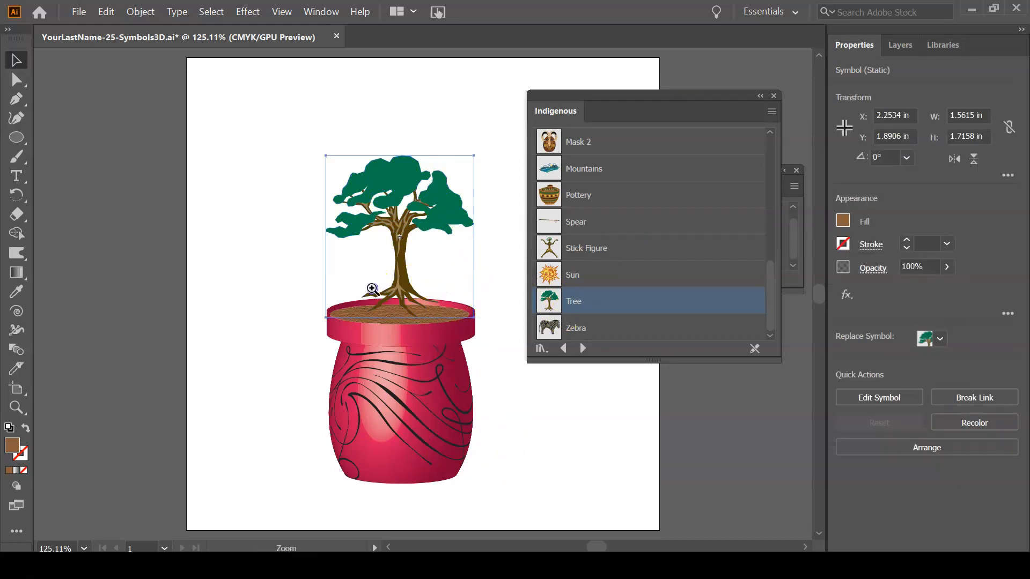
click(372, 289)
click(372, 288)
drag(383, 286, 186, 297)
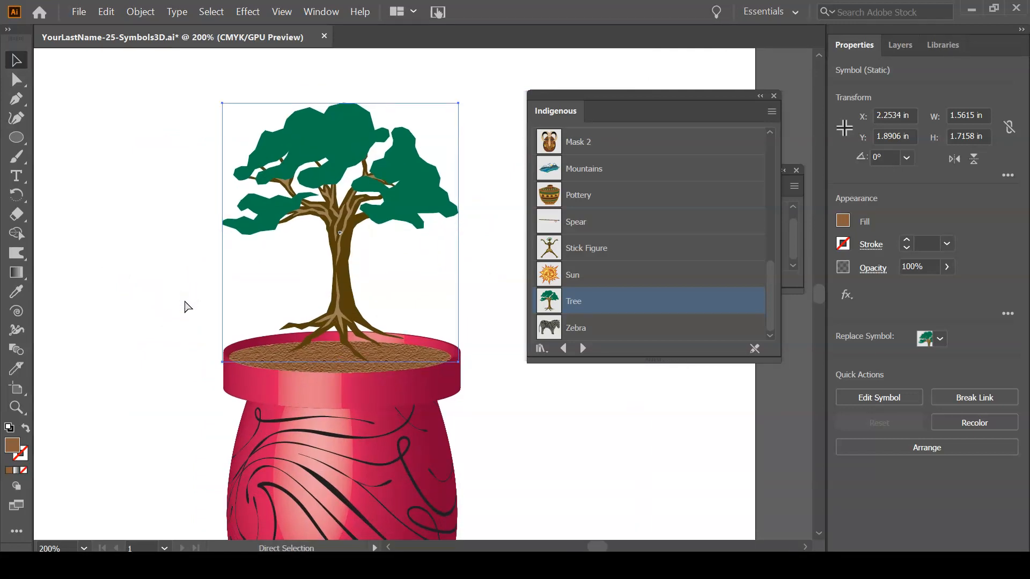
key(ctrl+y)
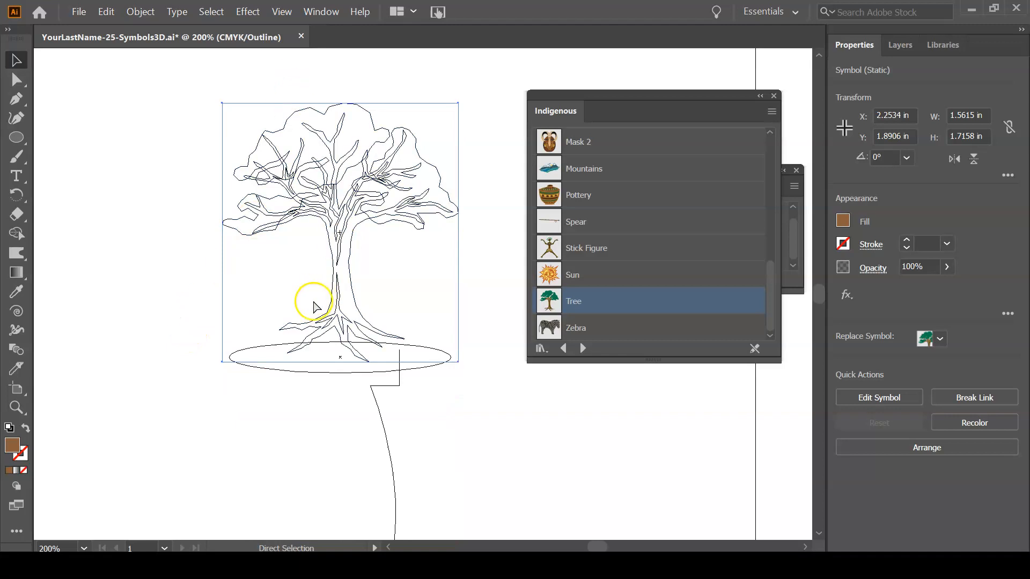
key(ctrl+y)
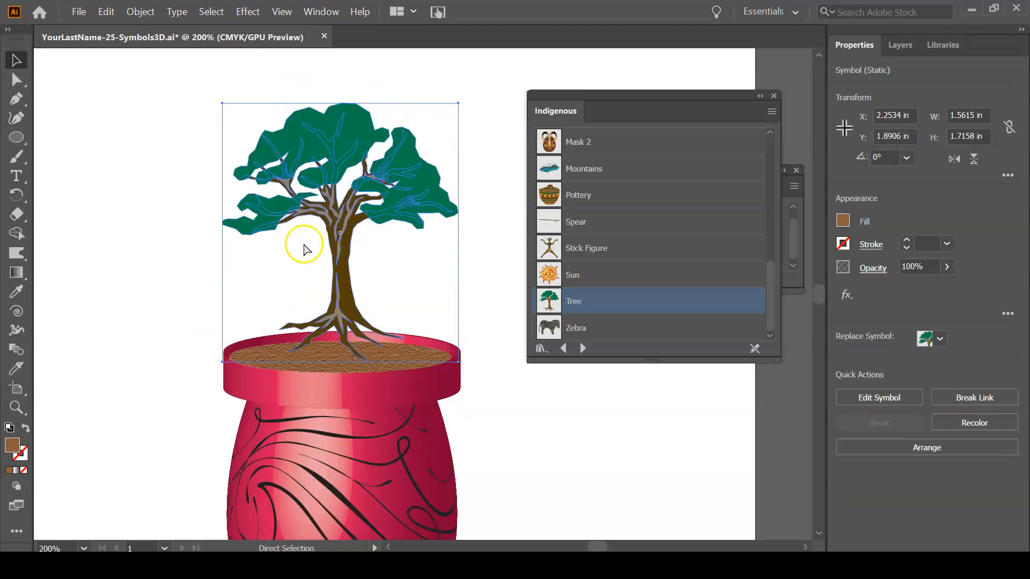
Scale the tree symbol to about 1.54 by 1.69 in and position its roots within the soil ellipse.
drag(458, 361, 469, 379)
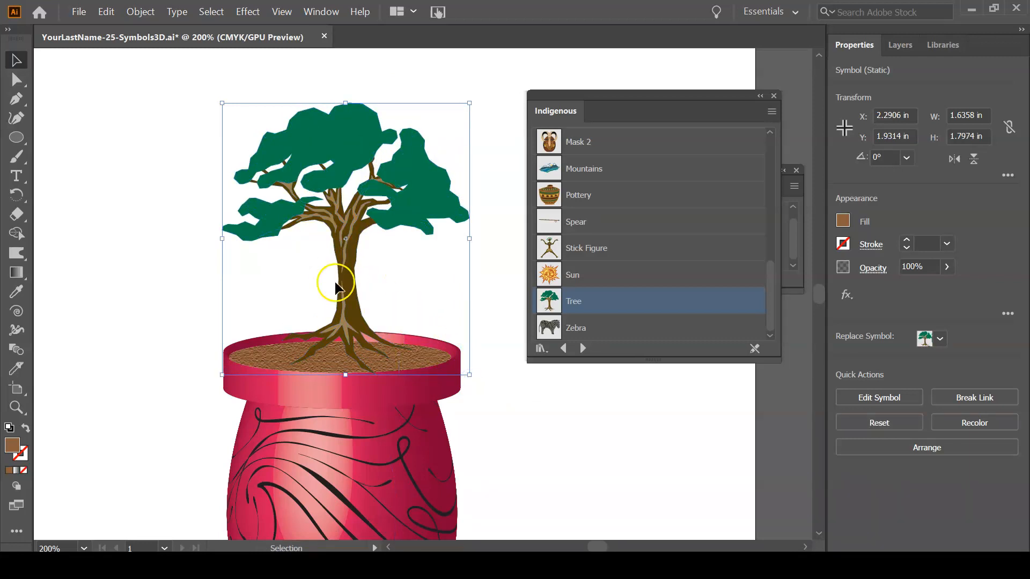
drag(346, 308, 340, 317)
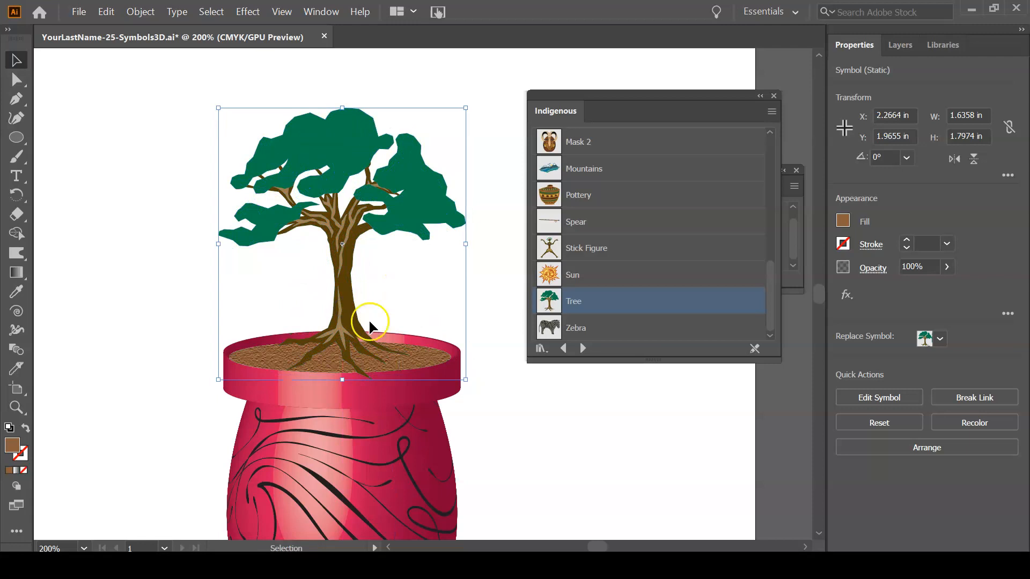
drag(465, 380, 462, 372)
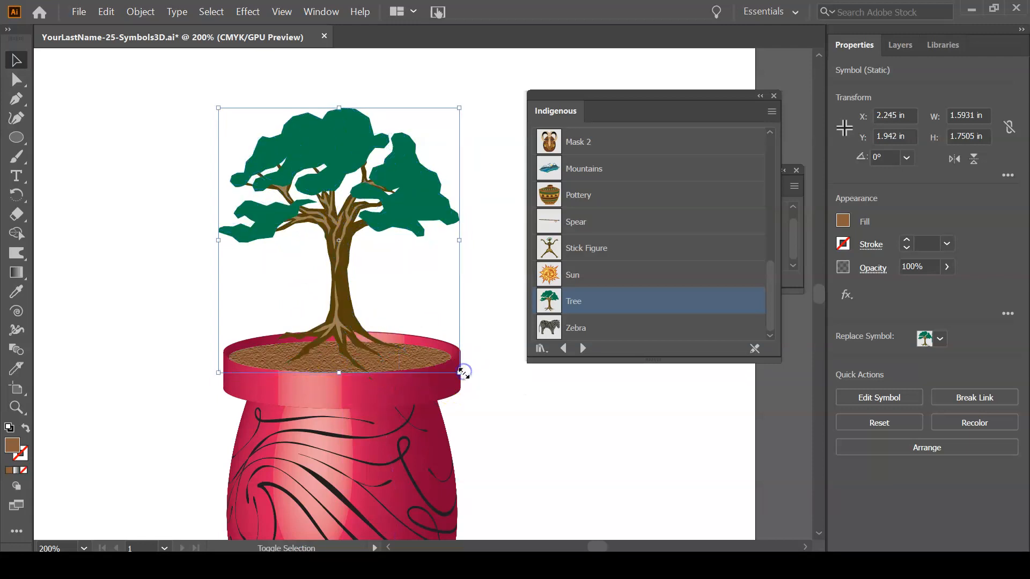
drag(331, 322, 333, 332)
drag(463, 377, 453, 372)
drag(331, 311, 333, 315)
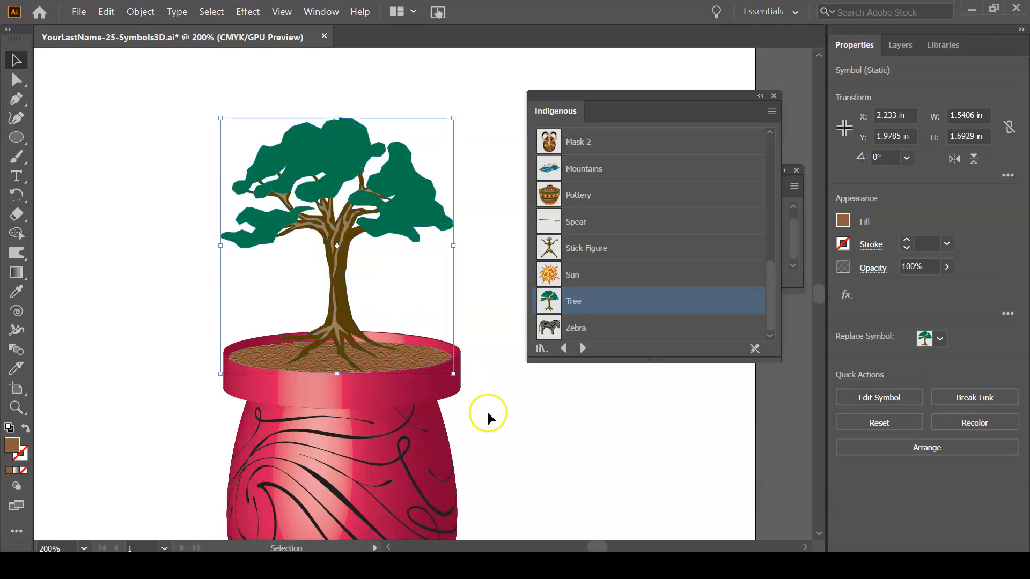
Deselect the tree and examine the whole planted vase on the artboard in outline view and in color preview.
click(508, 434)
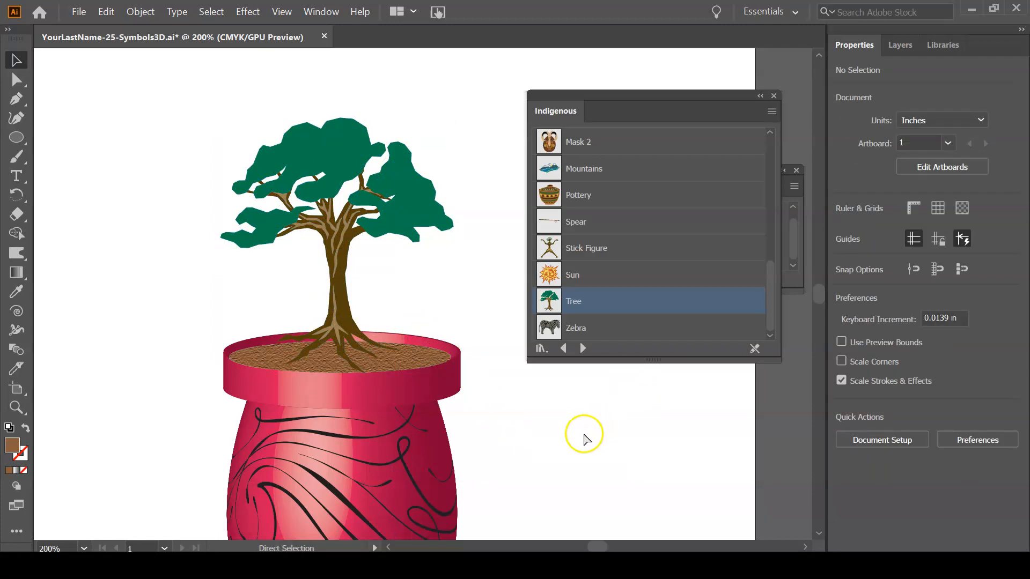
key(ctrl+0)
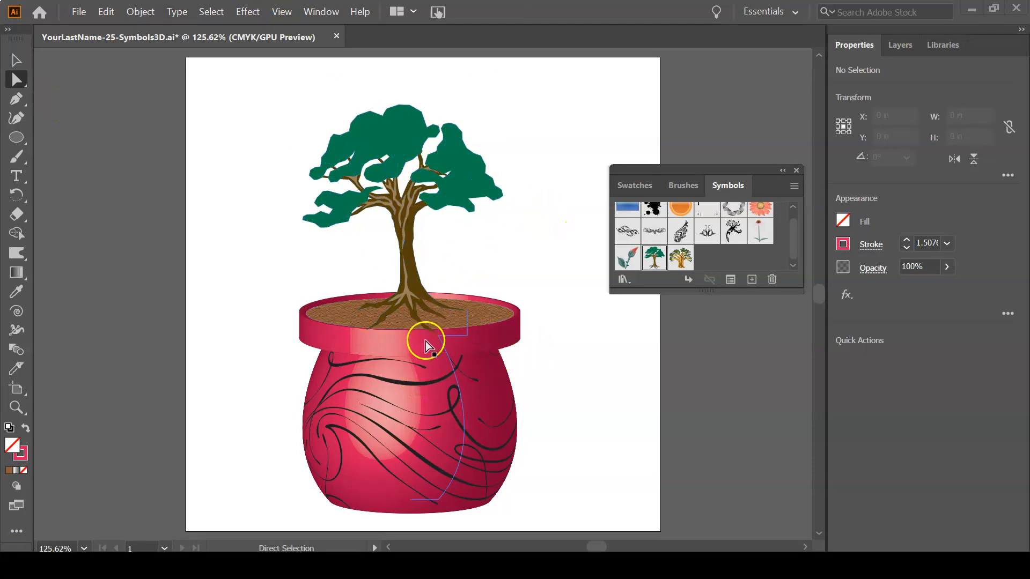
key(ctrl)
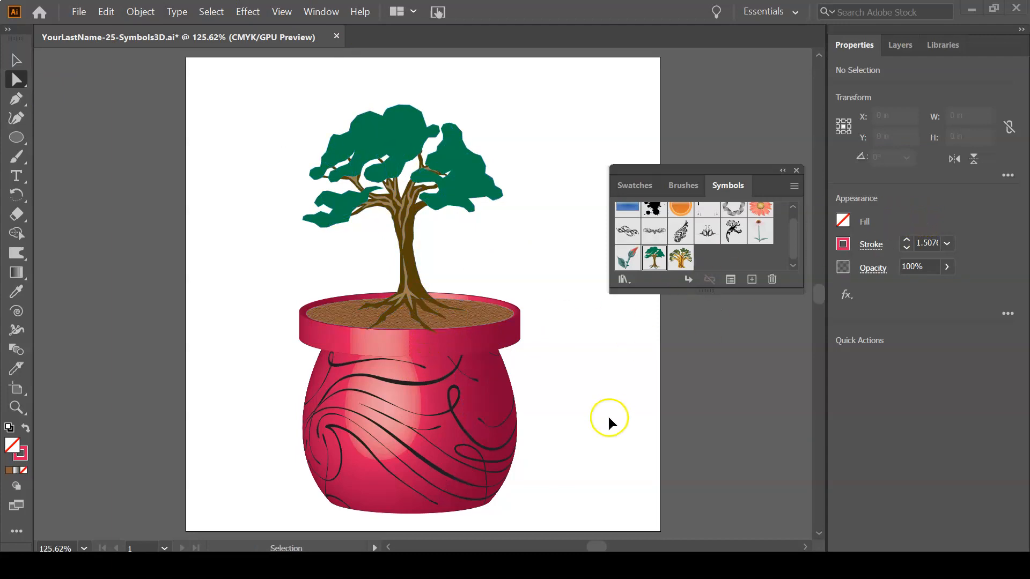
key(ctrl+y)
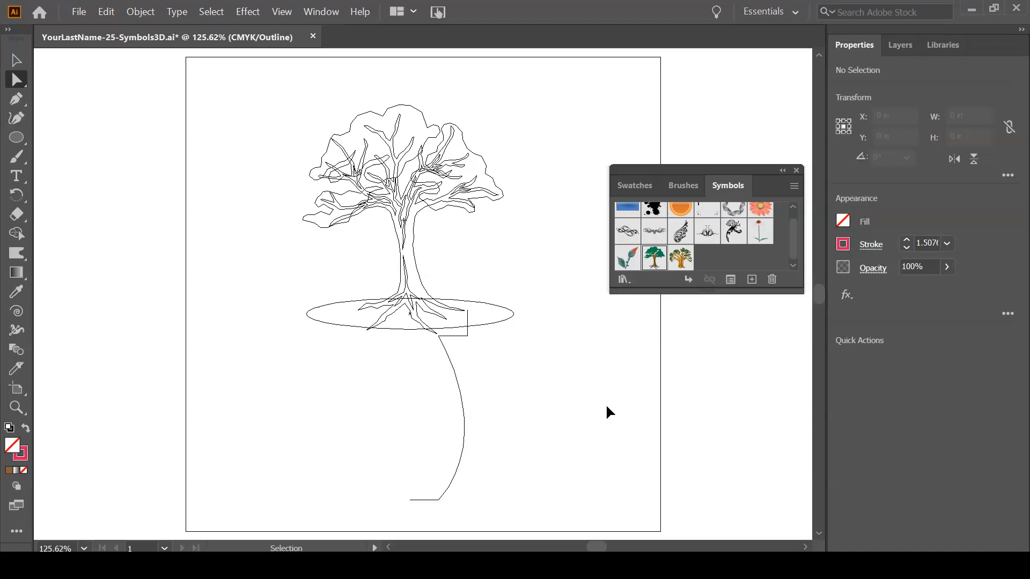
key(ctrl+y)
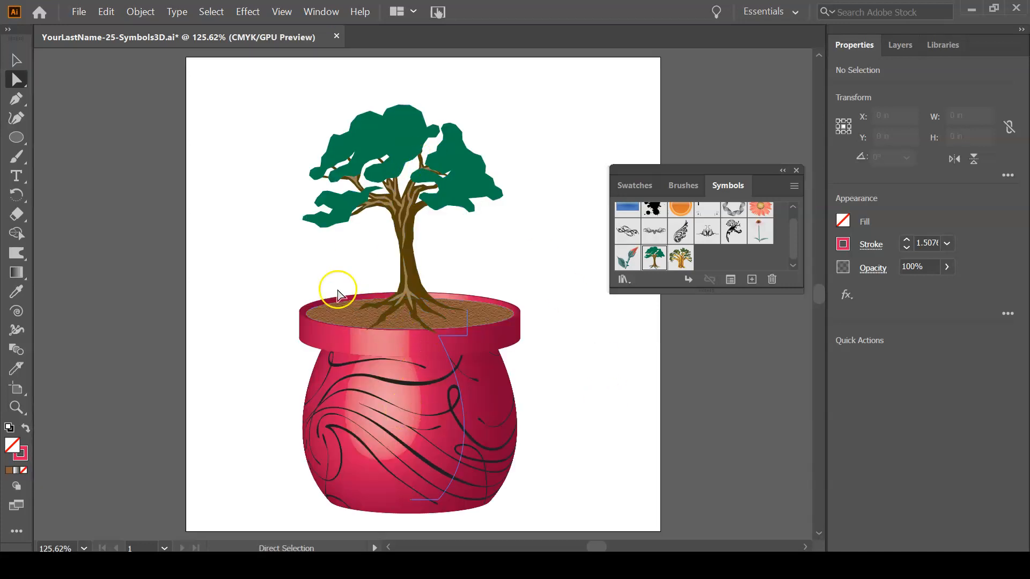
Break the tree's link to its symbol so its root paths can be edited directly, and leave it deselected.
key(ctrl+space)
drag(434, 324, 372, 252)
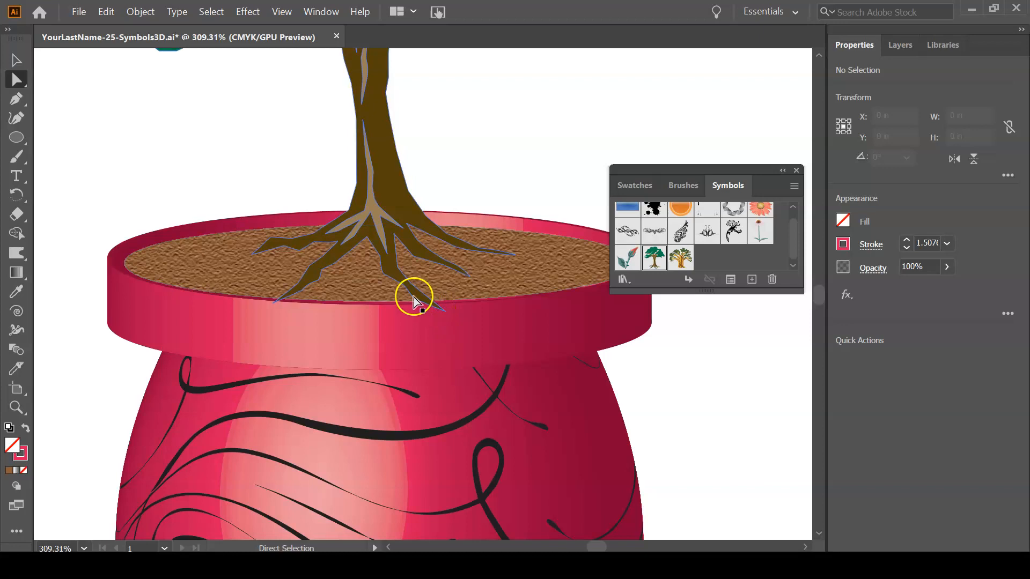
click(439, 310)
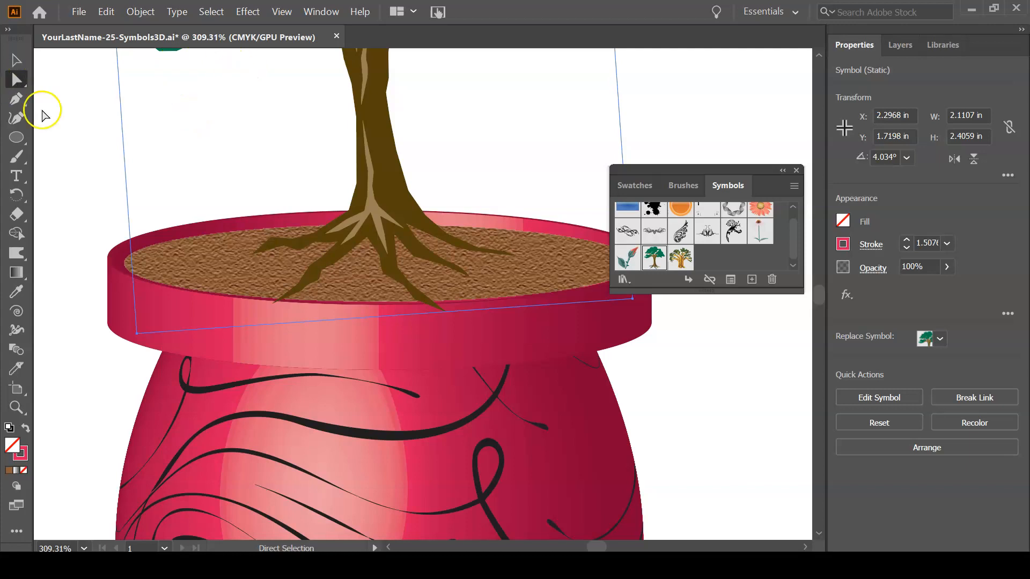
click(427, 304)
right_click(384, 167)
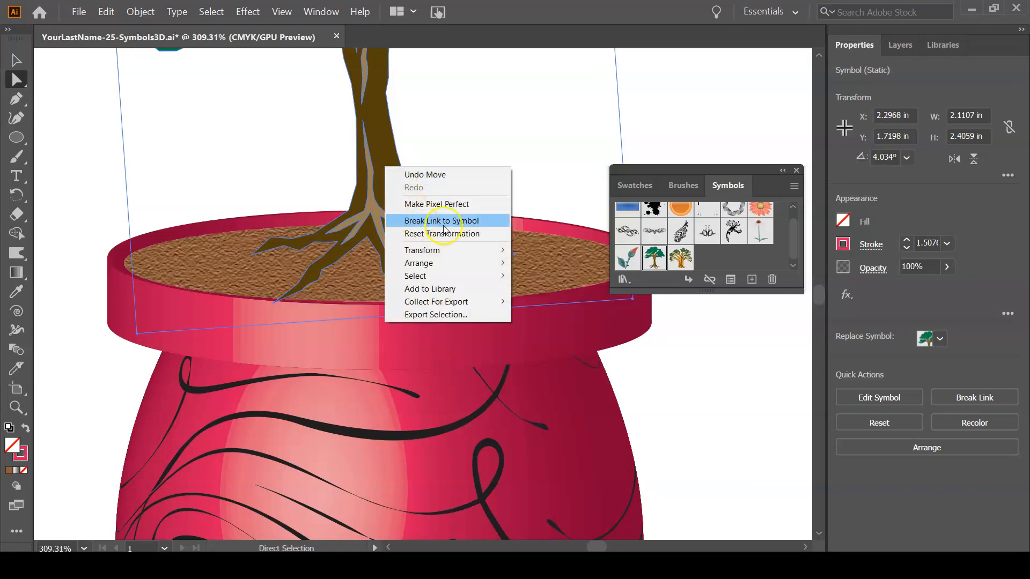
click(484, 221)
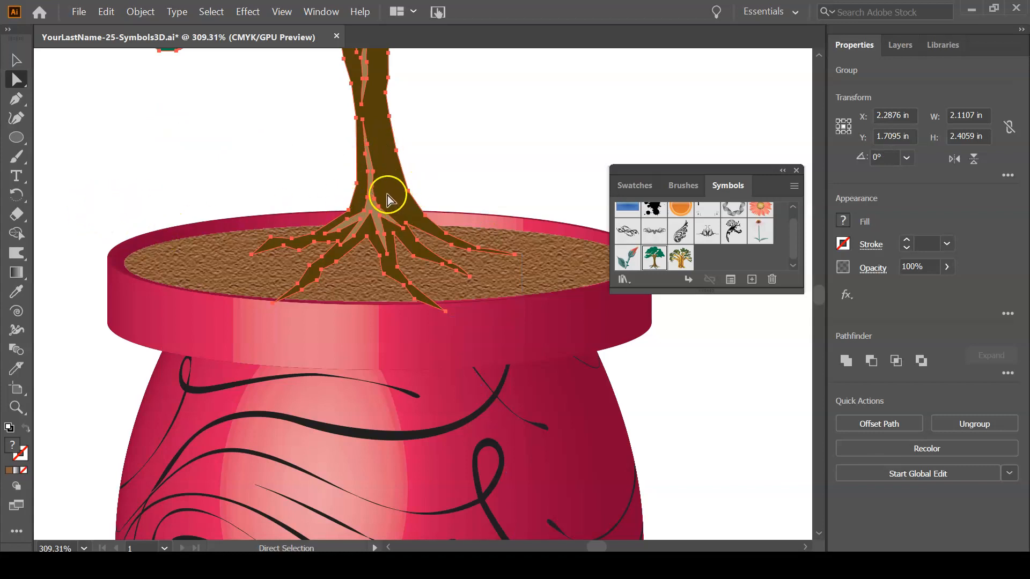
click(206, 165)
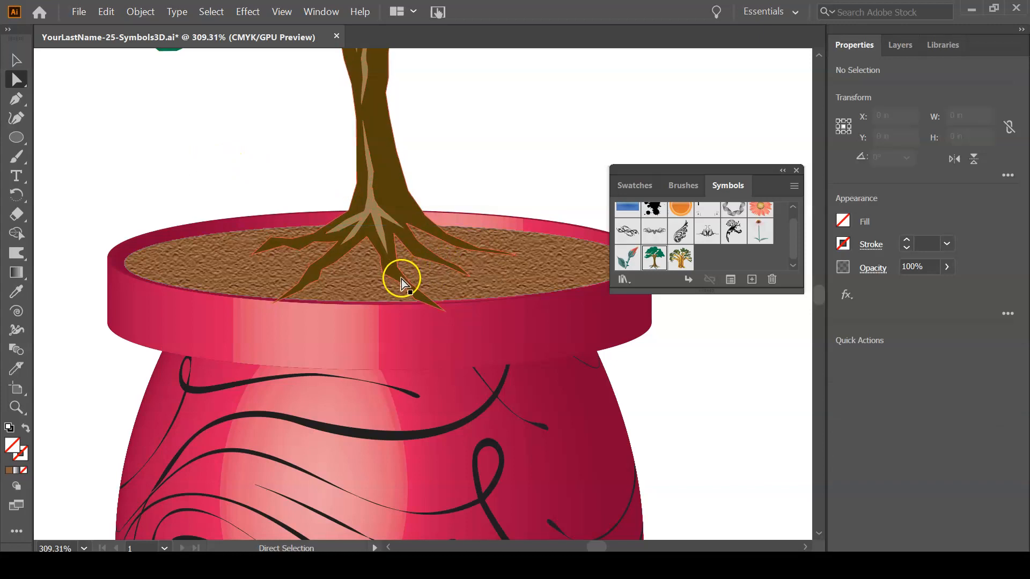
Pull the tips of the two lowest roots back inside the soil ellipse by moving their anchor points, and save the document.
click(445, 313)
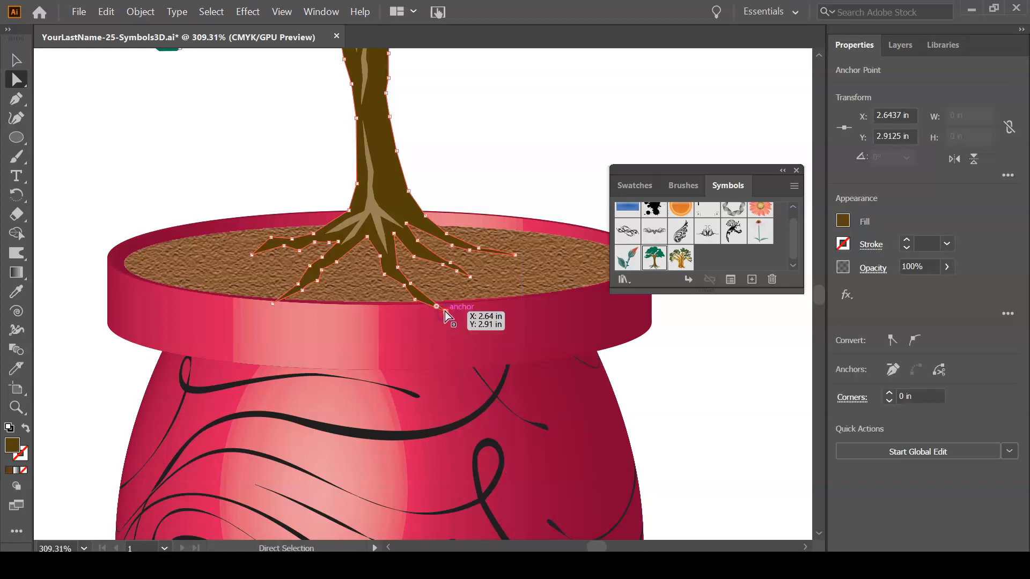
drag(445, 311, 430, 300)
drag(272, 303, 284, 294)
click(111, 165)
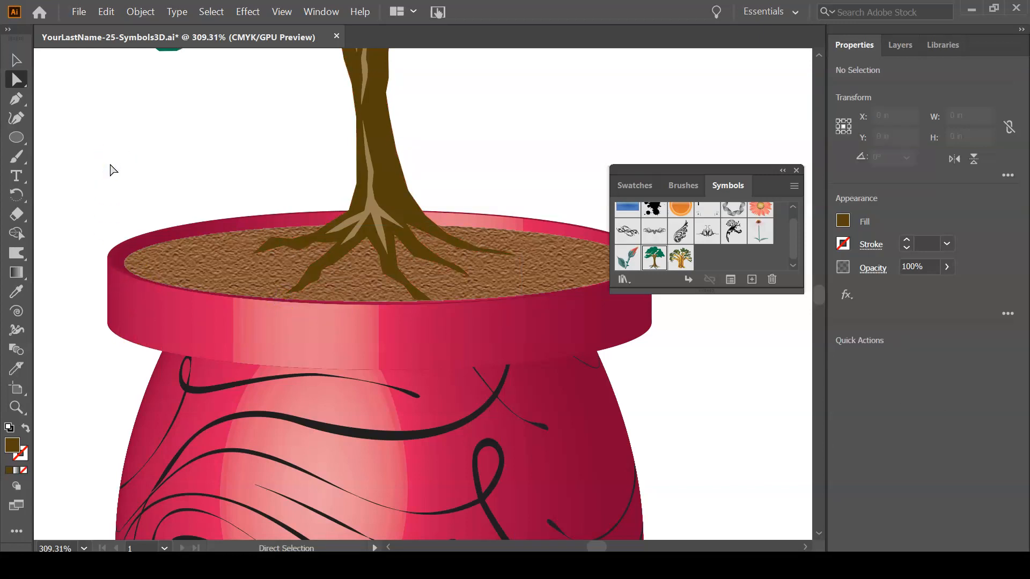
key(ctrl+0)
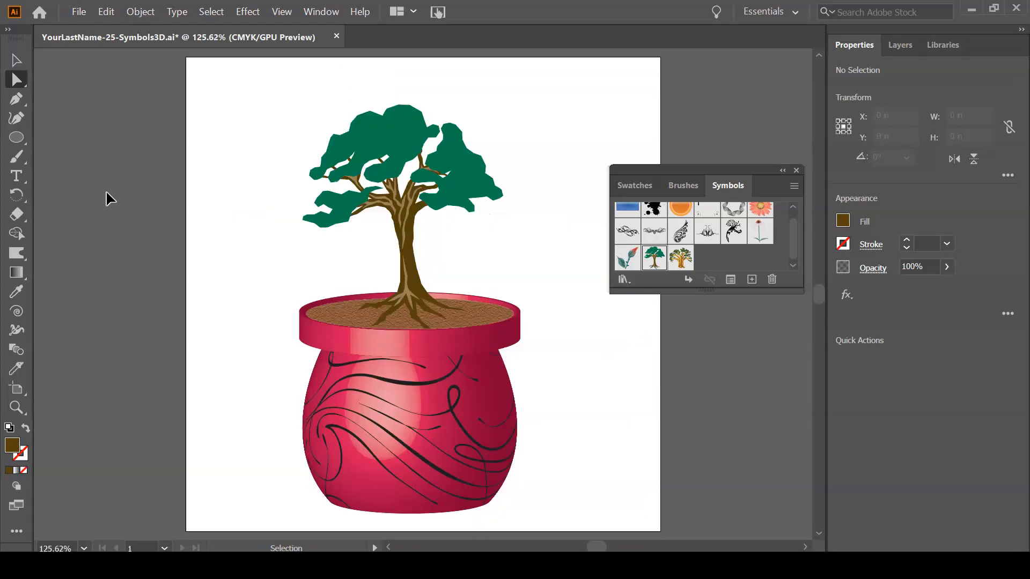
key(ctrl+s)
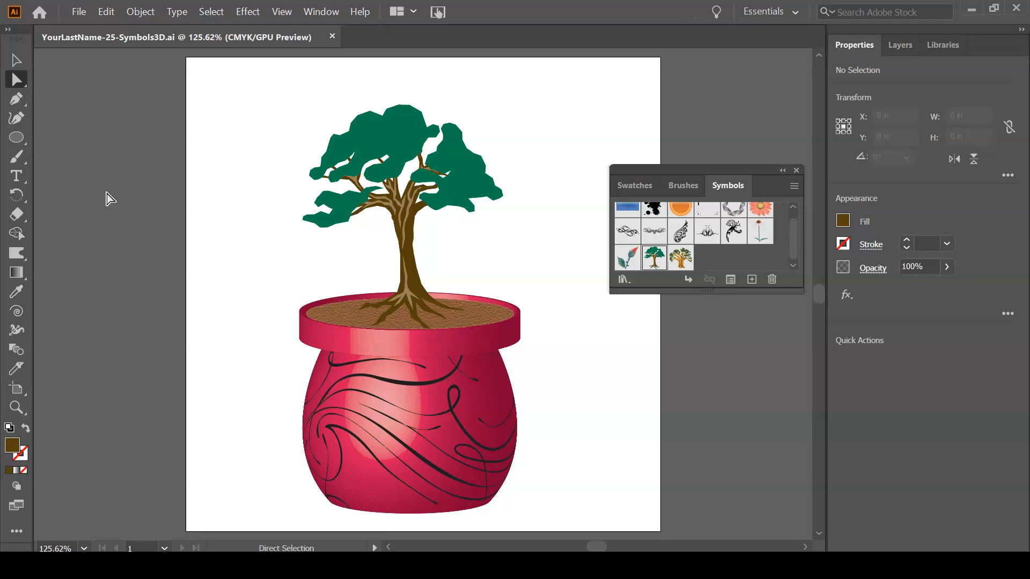
Select the tree, soil and vase together and create a dynamic symbol from them named Bonsai with export type Graphic.
key(v)
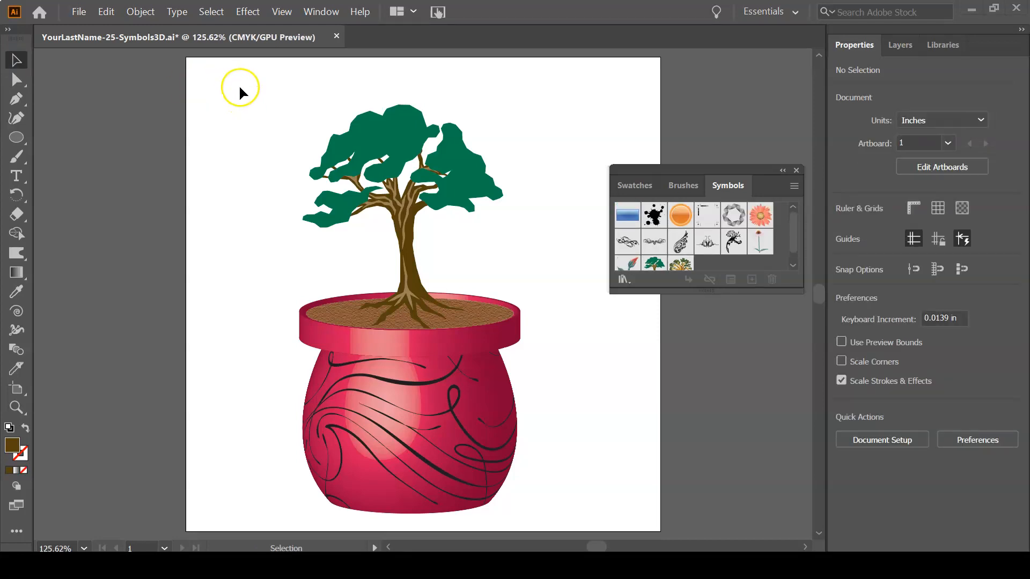
click(498, 387)
click(576, 443)
drag(241, 91, 606, 506)
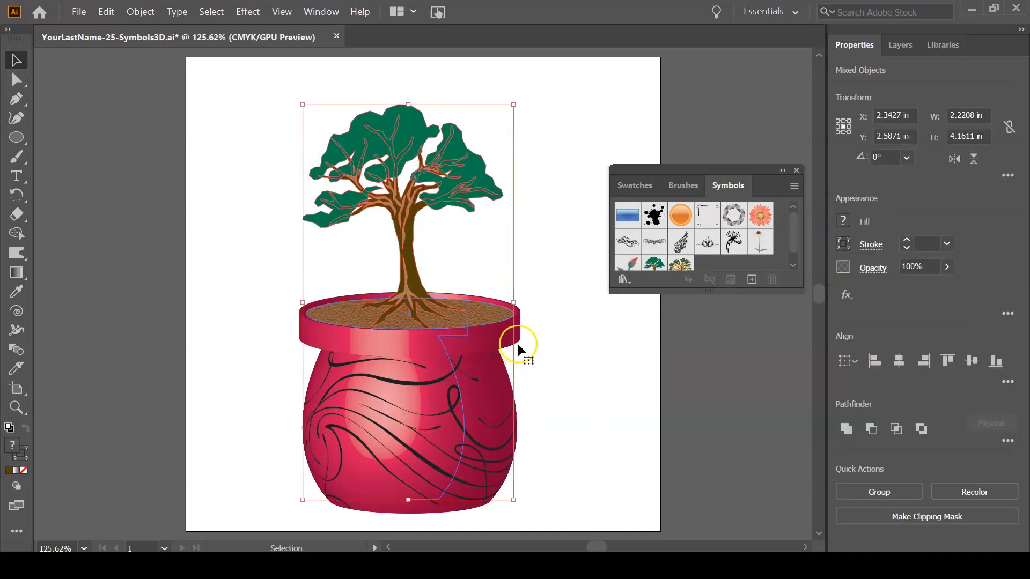
mouse_move(467, 322)
mouse_down()
mouse_move(474, 329)
mouse_move(711, 265)
mouse_up()
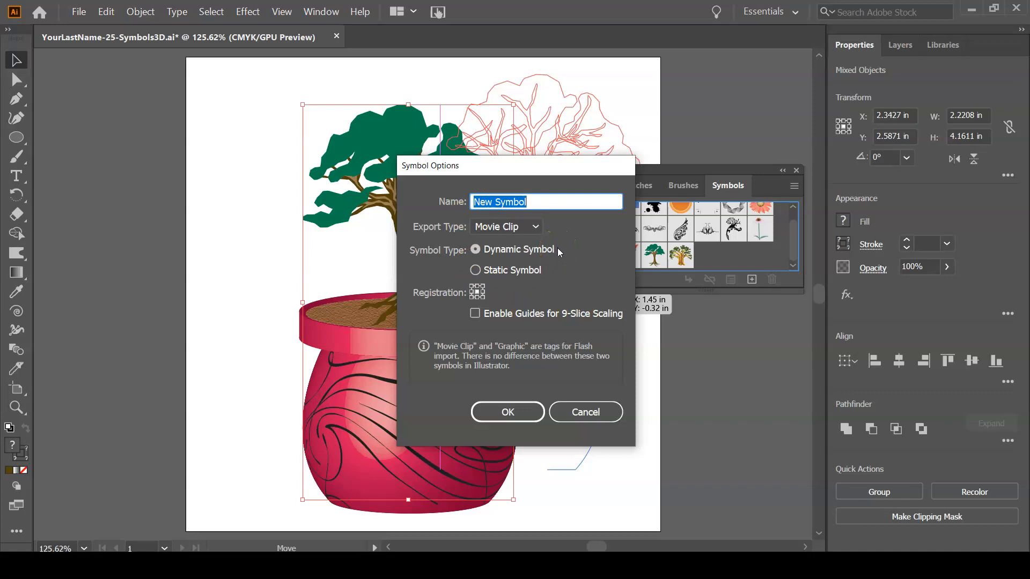
text(Bonsai)
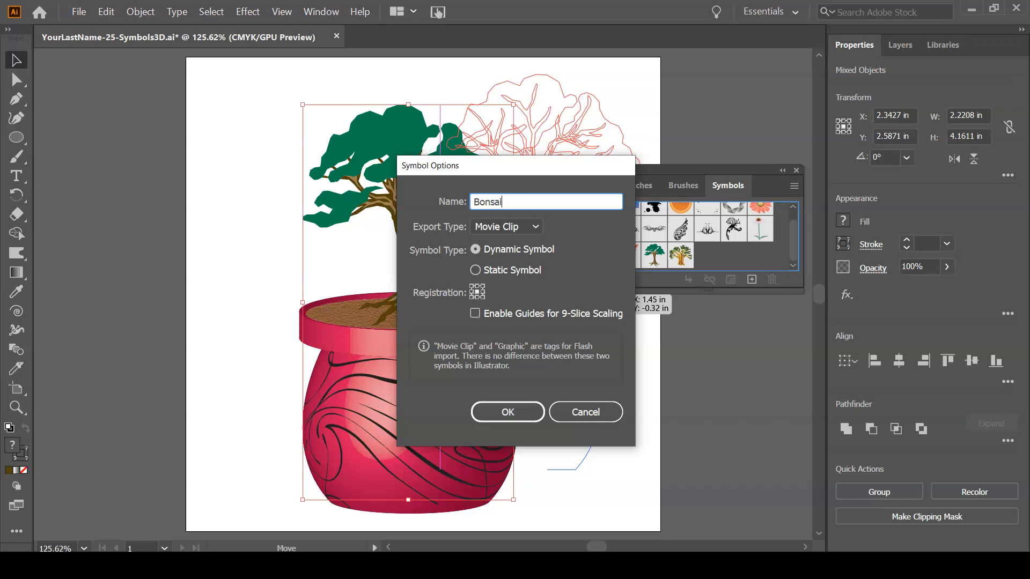
click(535, 226)
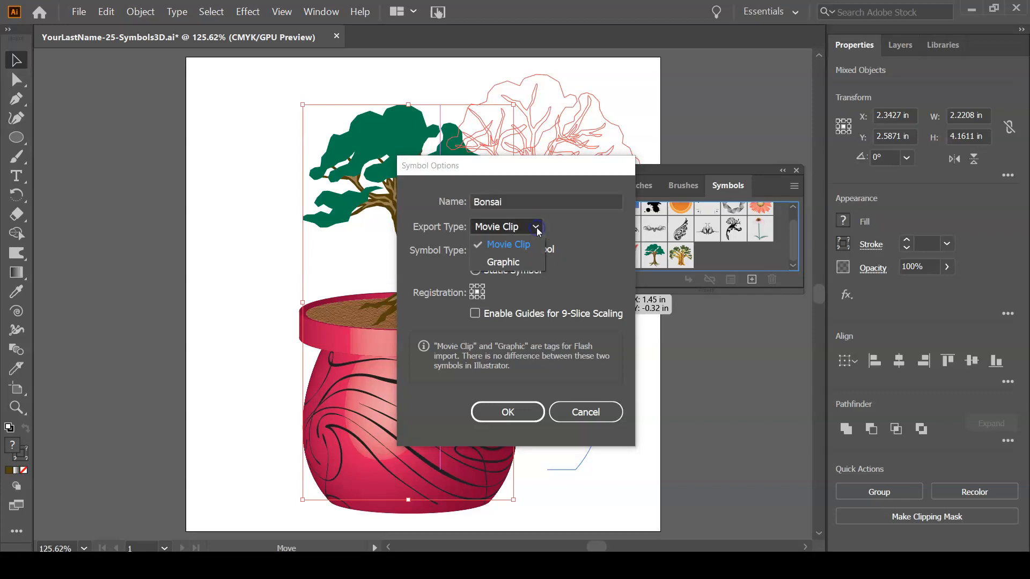
click(528, 262)
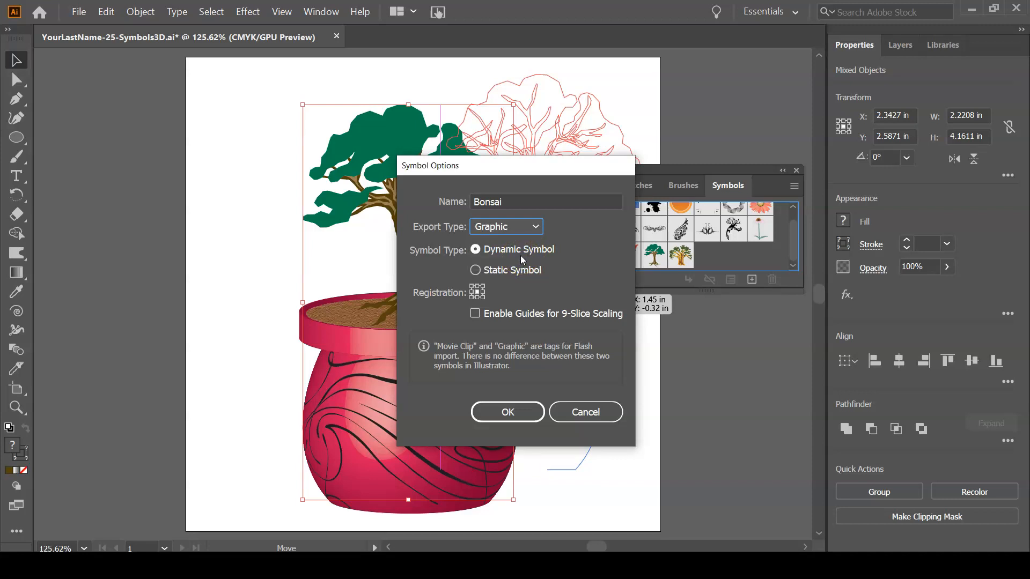
click(498, 413)
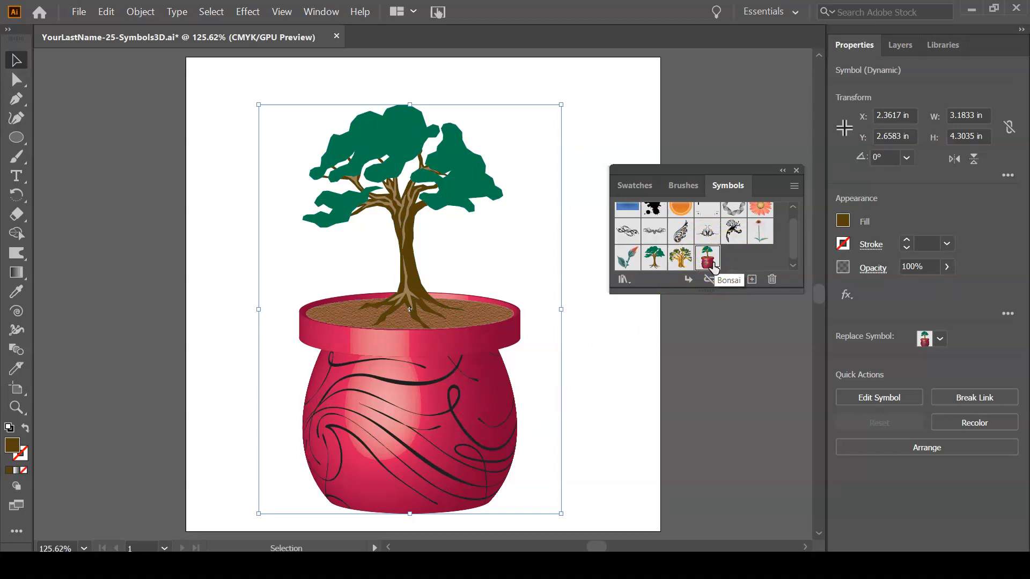
Try a second Bonsai instance overlapping the right side of the first, and compare both in outline view.
key(space)
drag(599, 356, 483, 325)
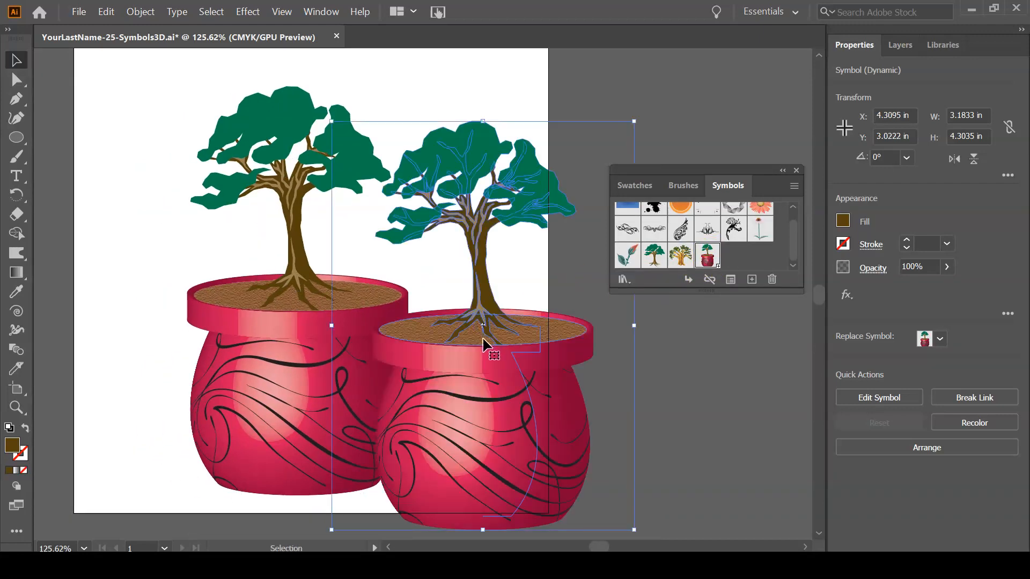
key(ctrl+y)
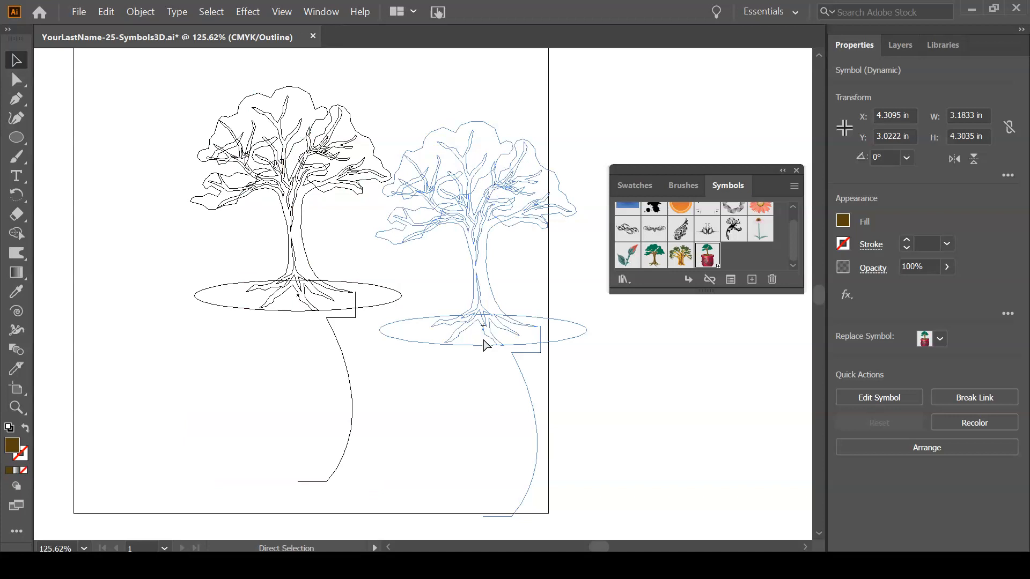
key(ctrl+y)
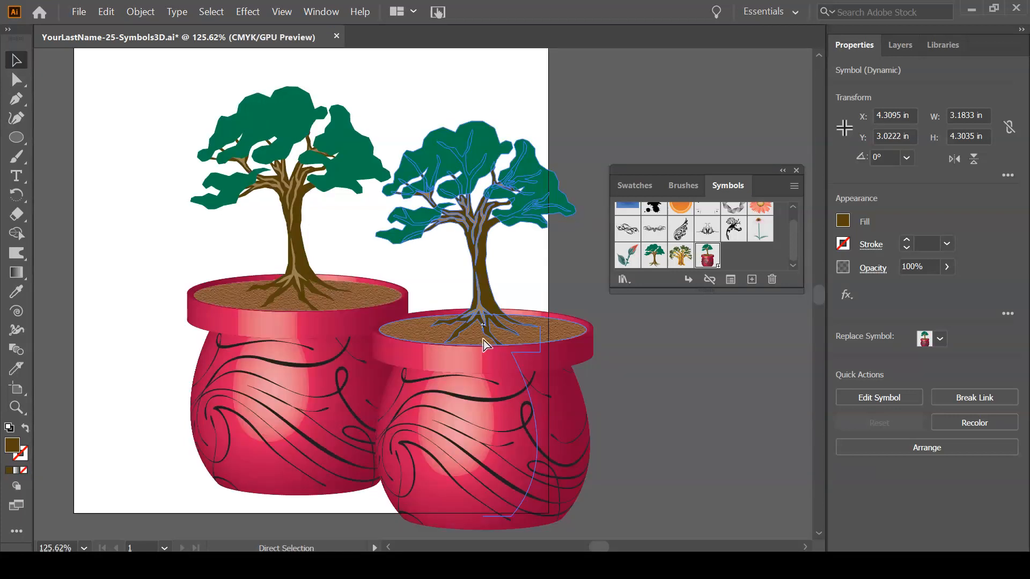
key(ctrl+z)
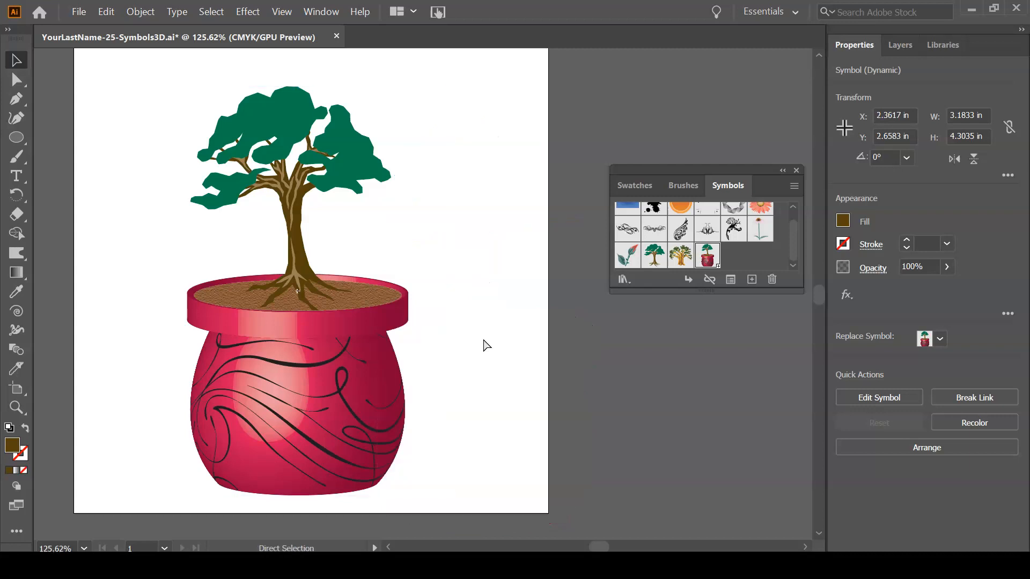
Save the document with the single Bonsai symbol instance and leave the instance deselected.
key(ctrl+s)
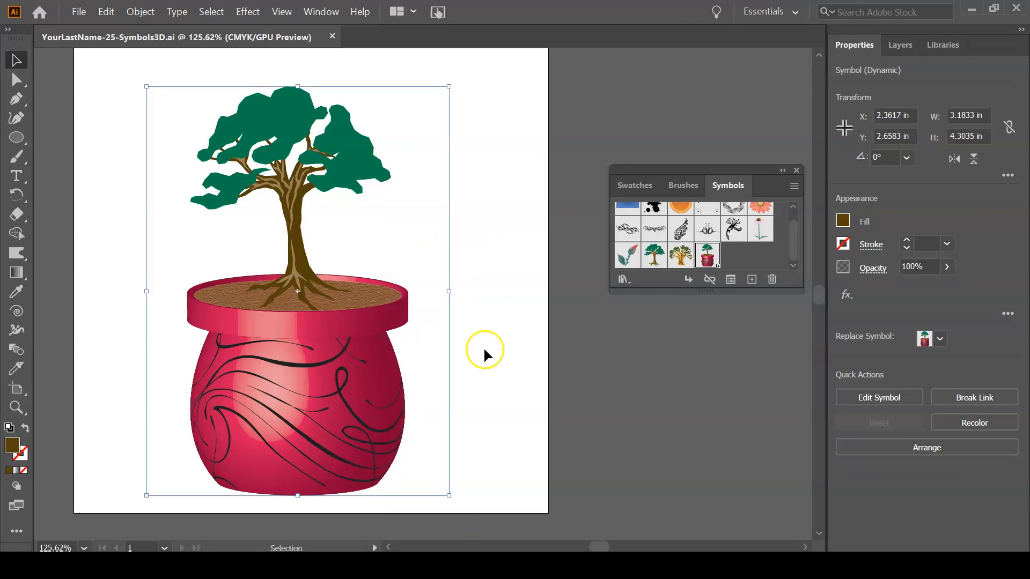
drag(352, 369, 468, 376)
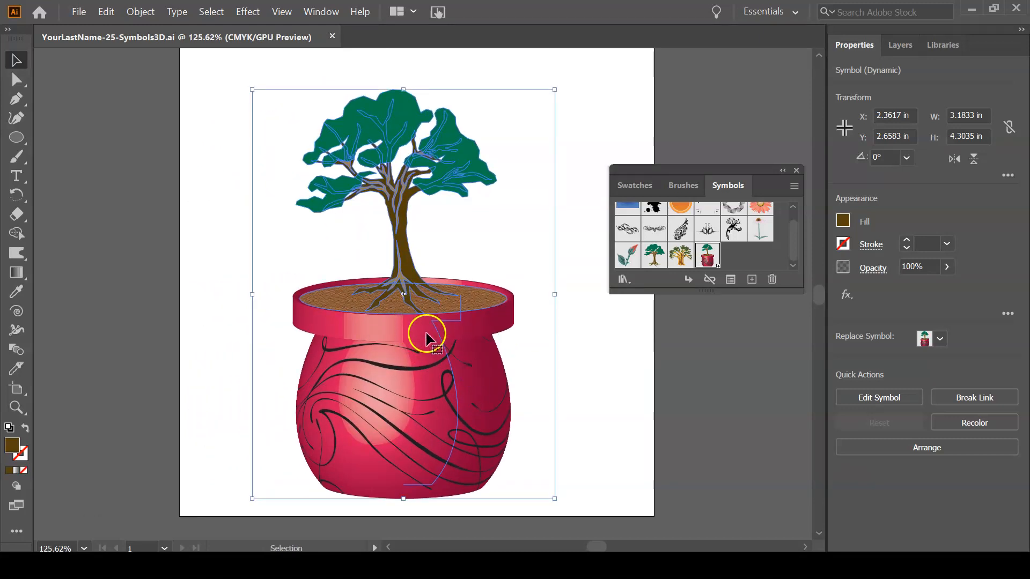
click(597, 305)
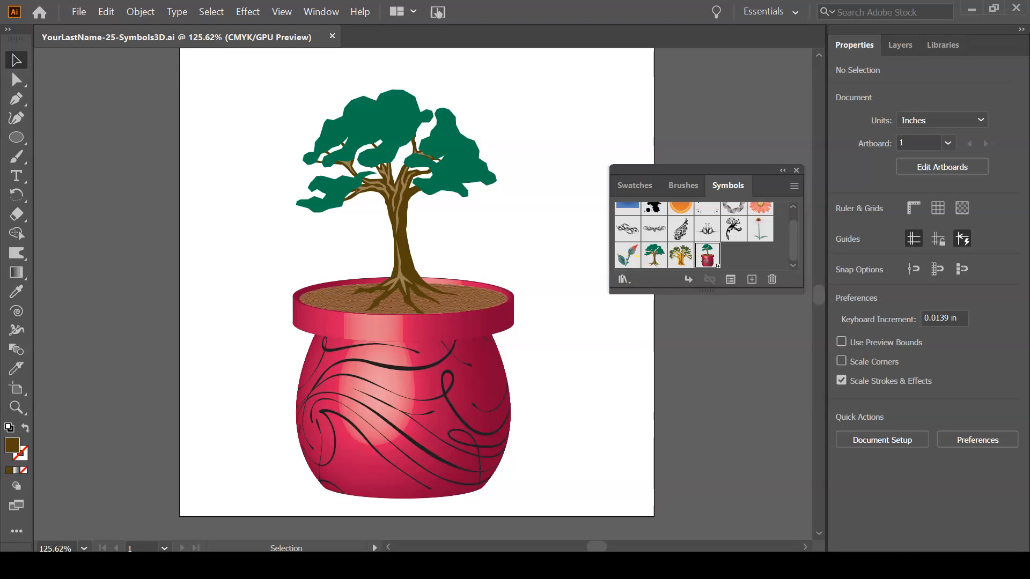
Add a "3D" point text in the blank area above and to the right of the tree's canopy.
click(17, 176)
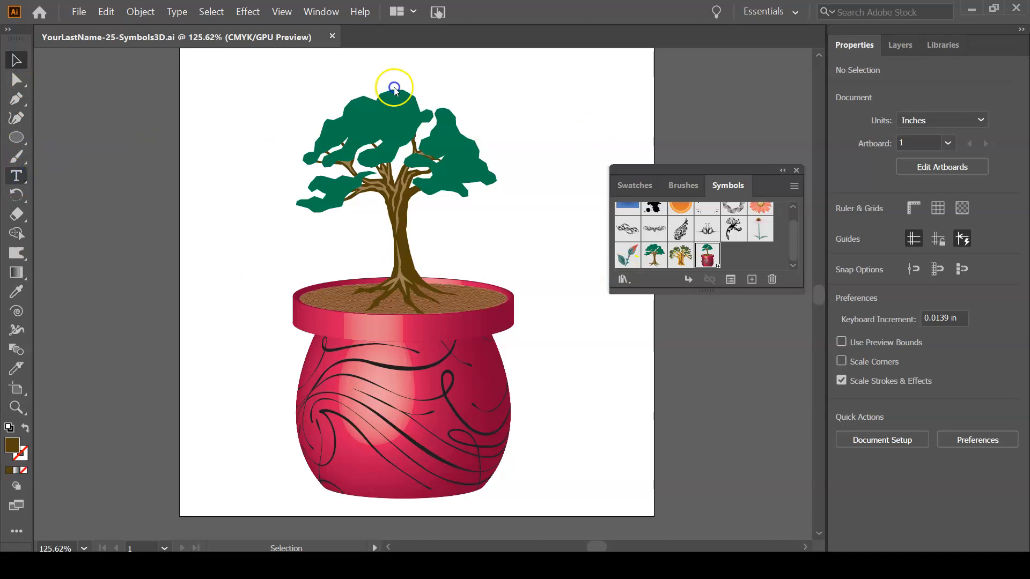
click(514, 135)
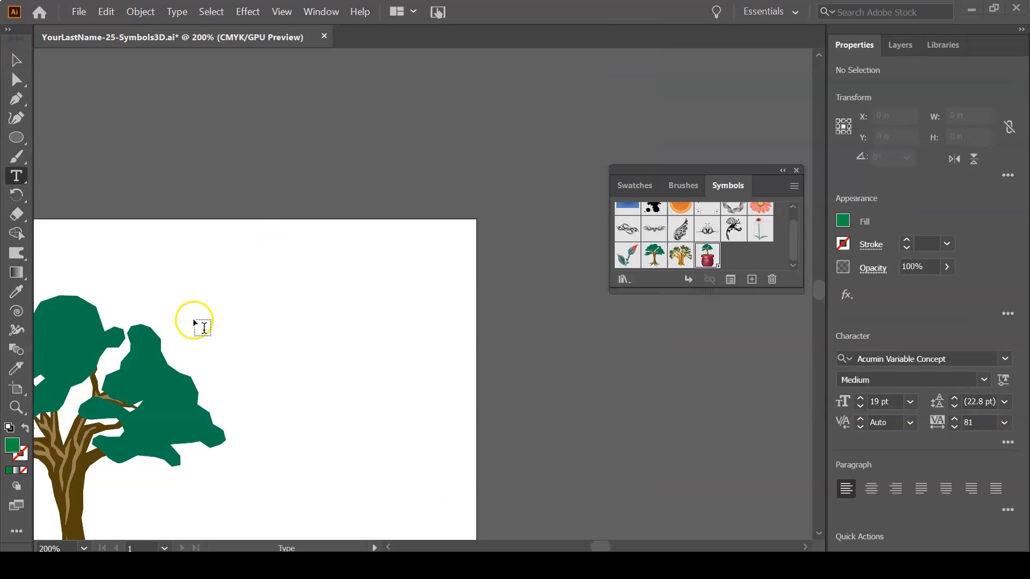
click(213, 308)
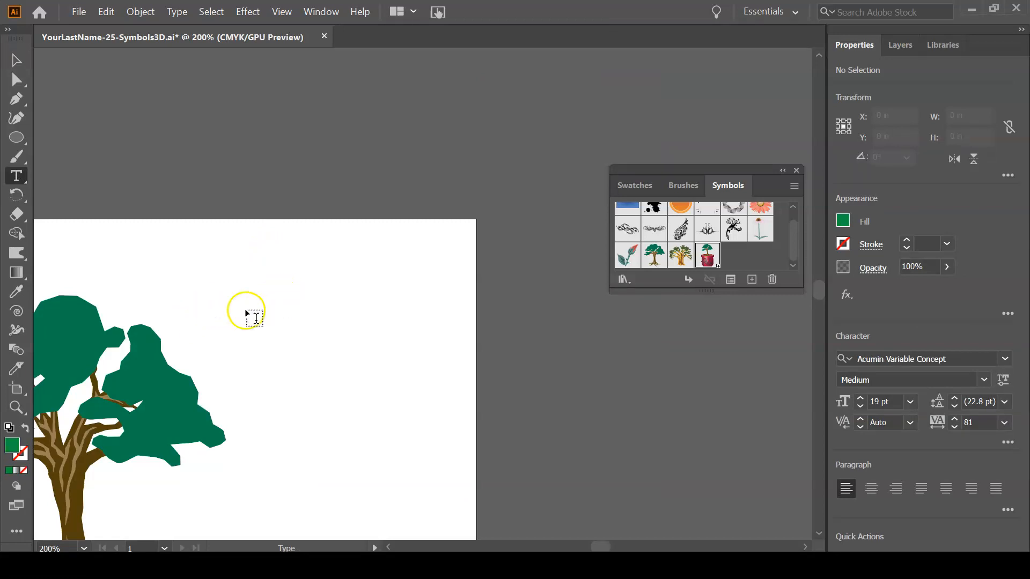
click(196, 313)
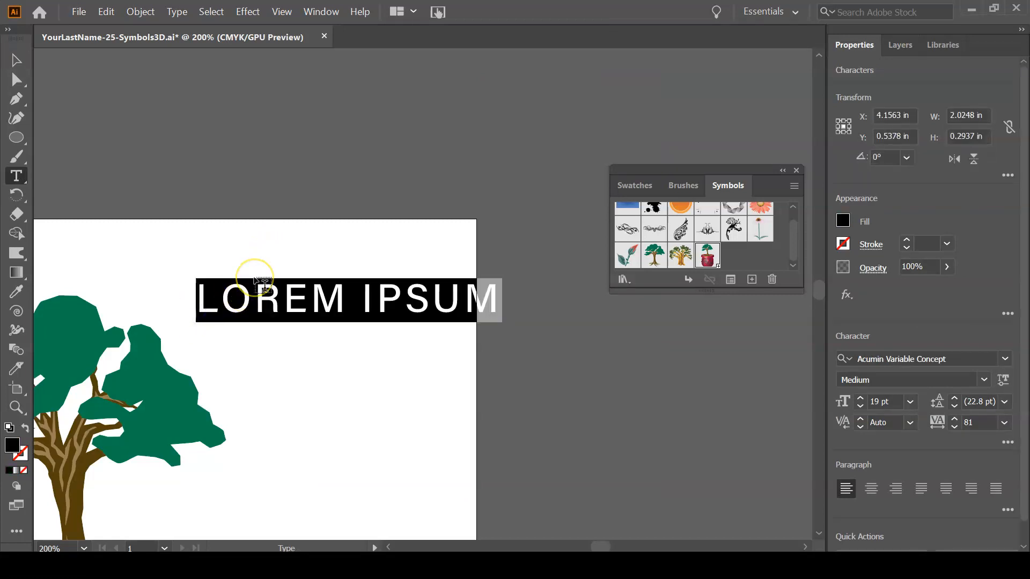
text(3D)
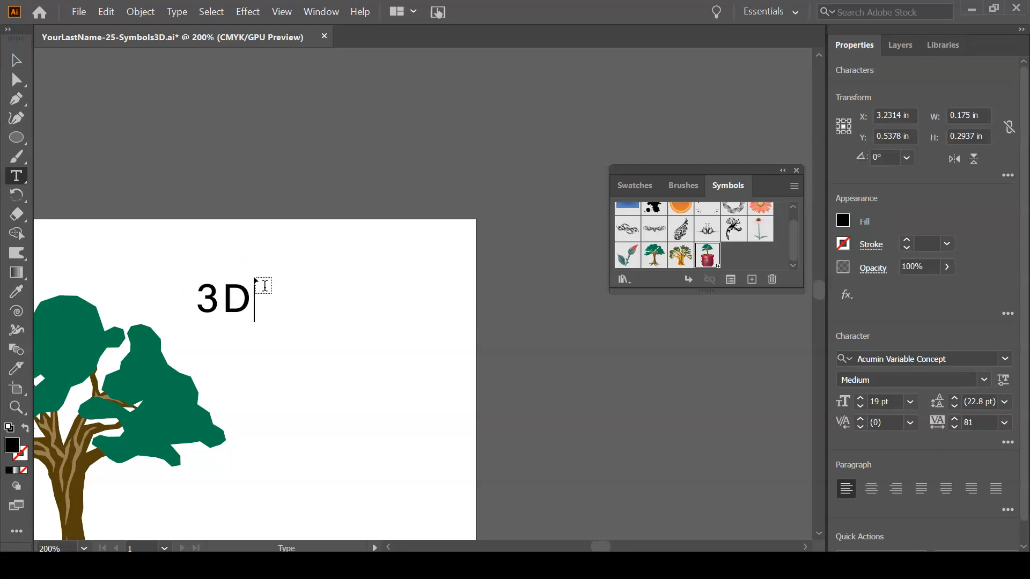
click(16, 60)
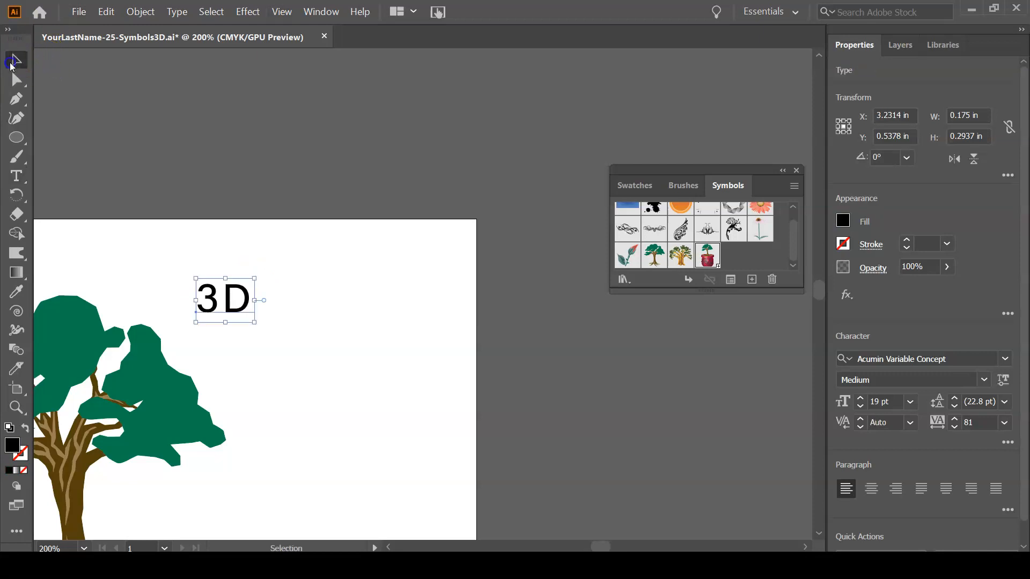
Enlarge the "3D" text to about 55 pt in the blank area beyond the tree's canopy and set its tracking to 0.
drag(239, 300, 443, 419)
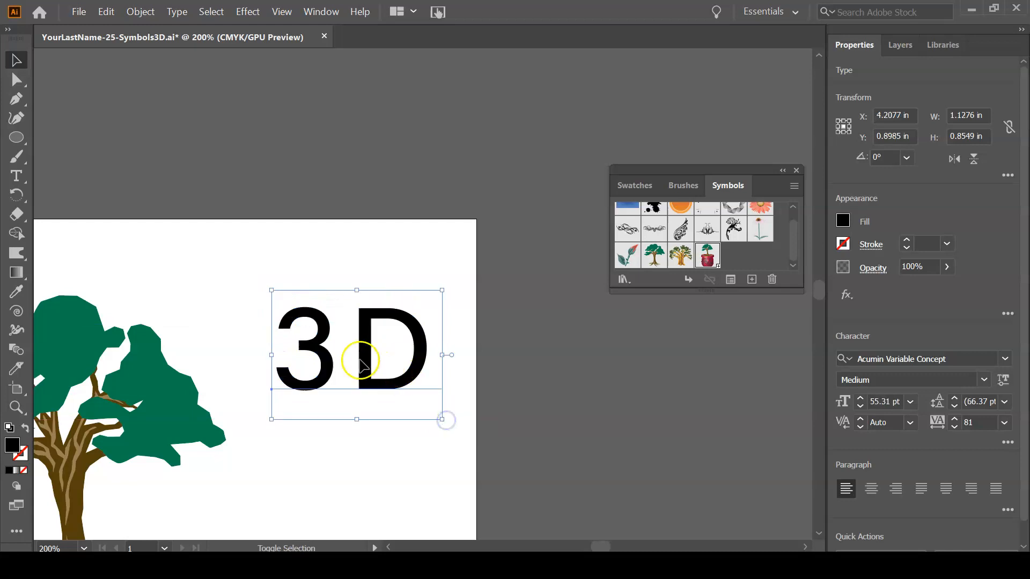
drag(359, 349, 345, 334)
click(1004, 423)
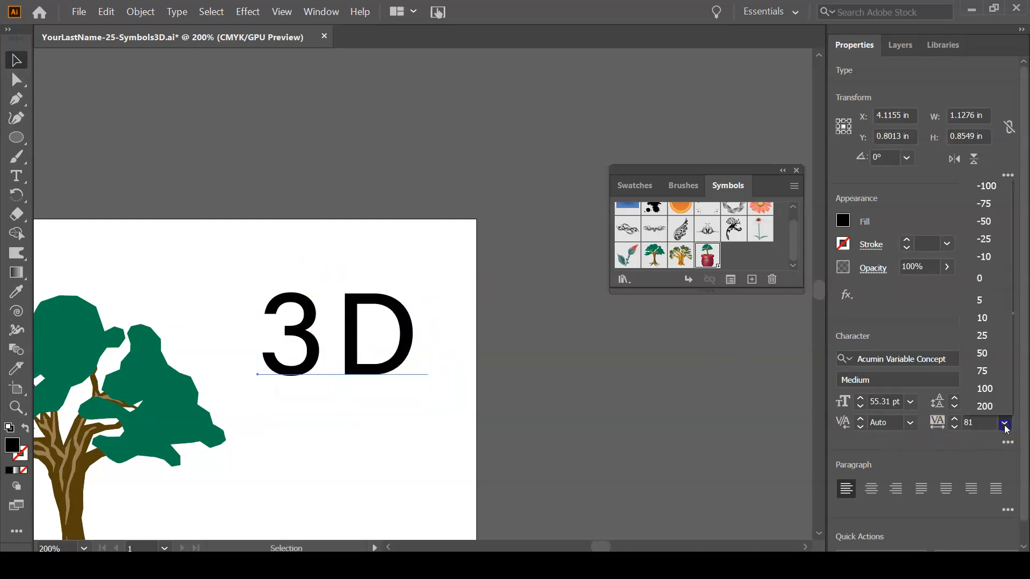
click(990, 275)
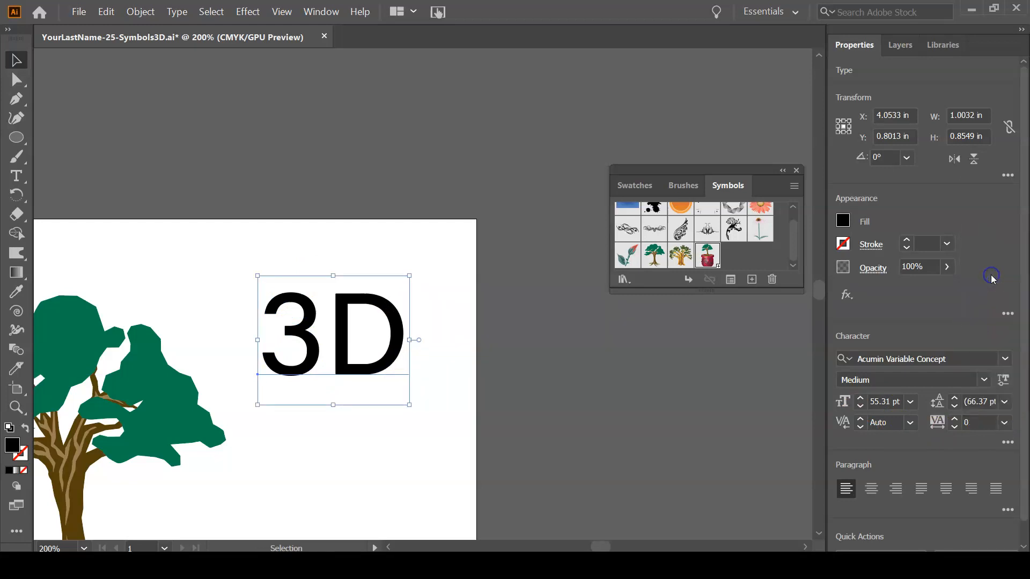
Fill the "3D" text with a medium blue swatch.
click(842, 220)
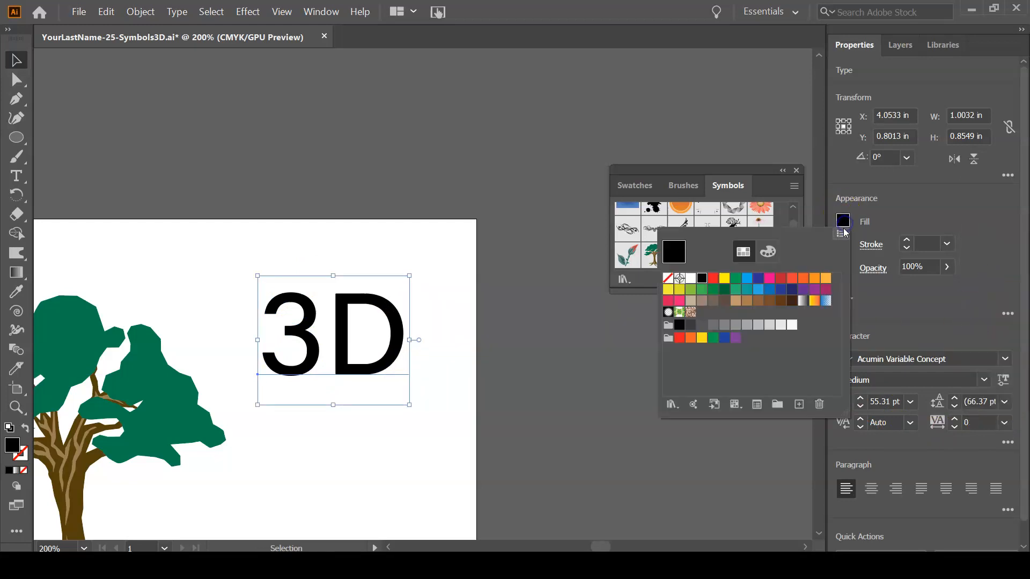
click(746, 278)
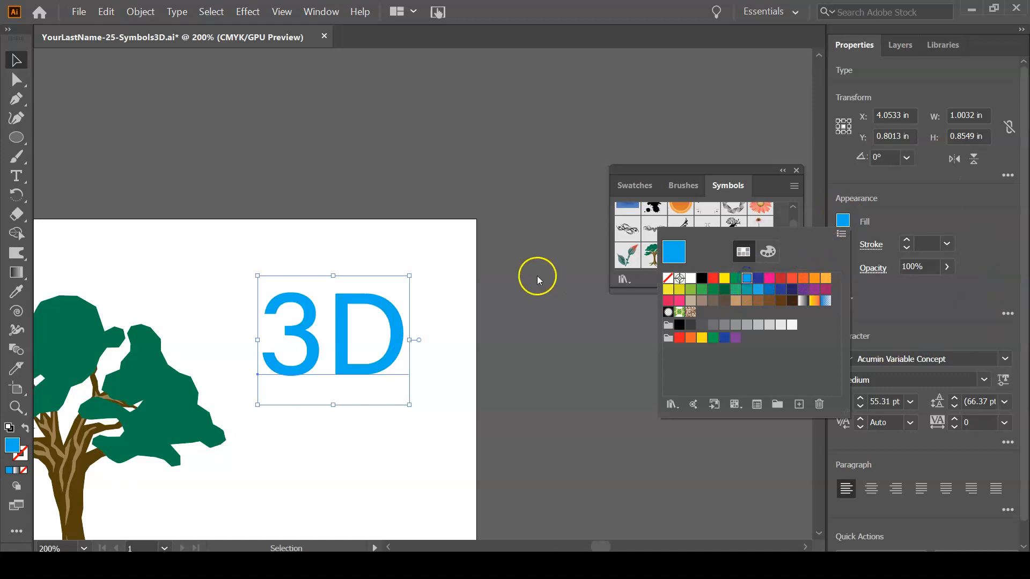
click(753, 289)
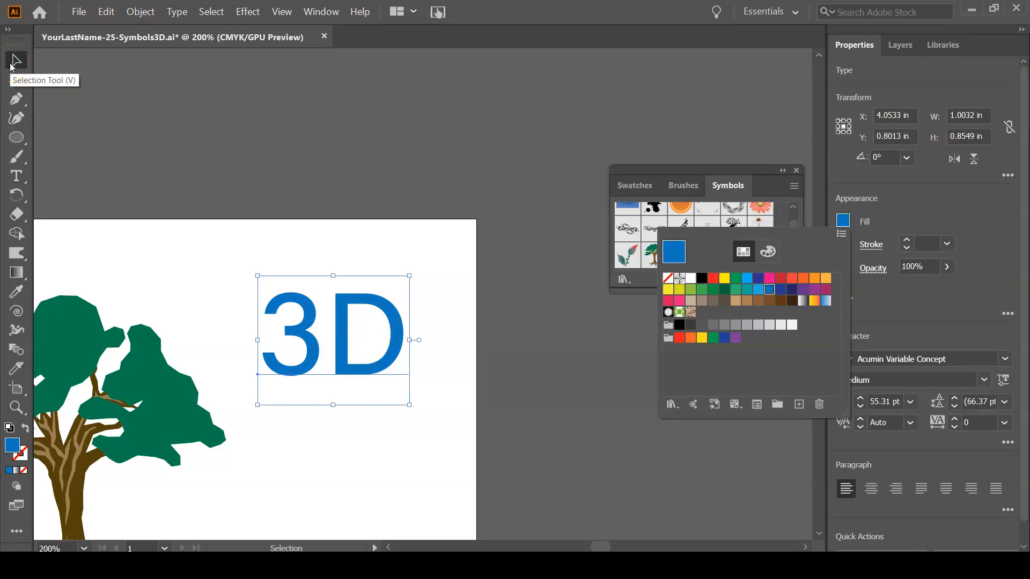
click(13, 63)
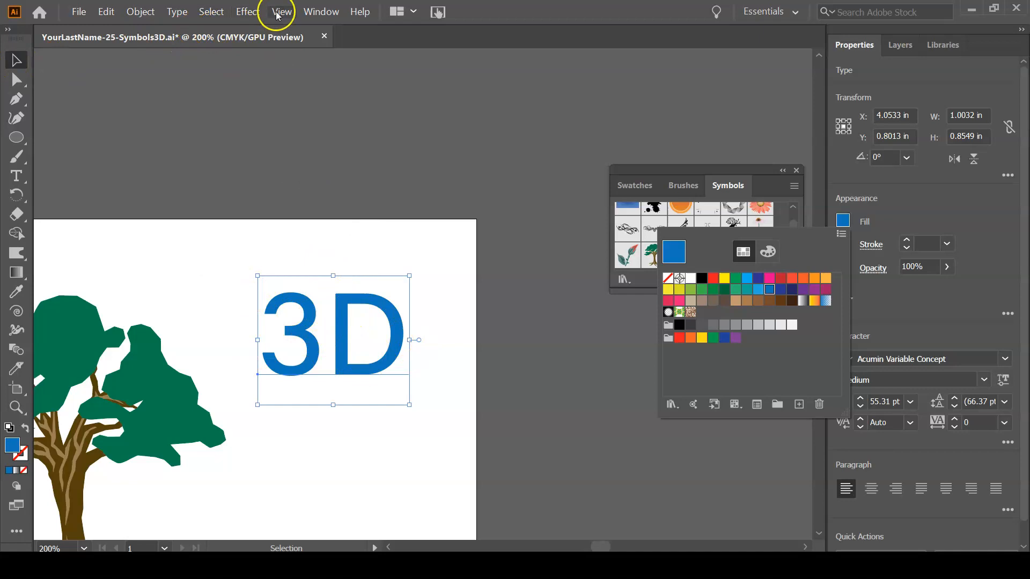
Open the 3D Extrude & Bevel effect options for the "3D" text and reposition the dialog higher up.
click(242, 15)
click(243, 15)
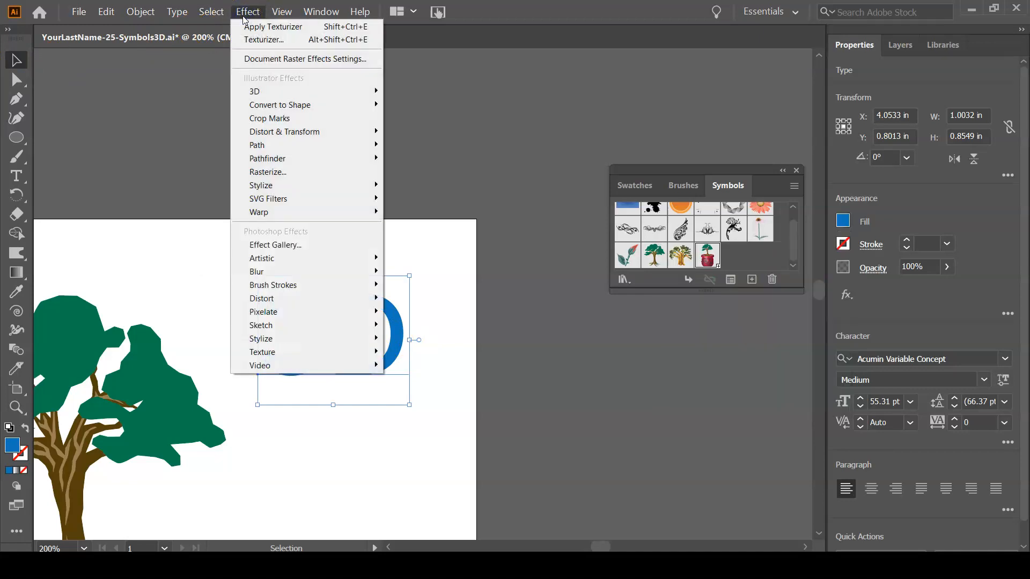
mouse_move(267, 99)
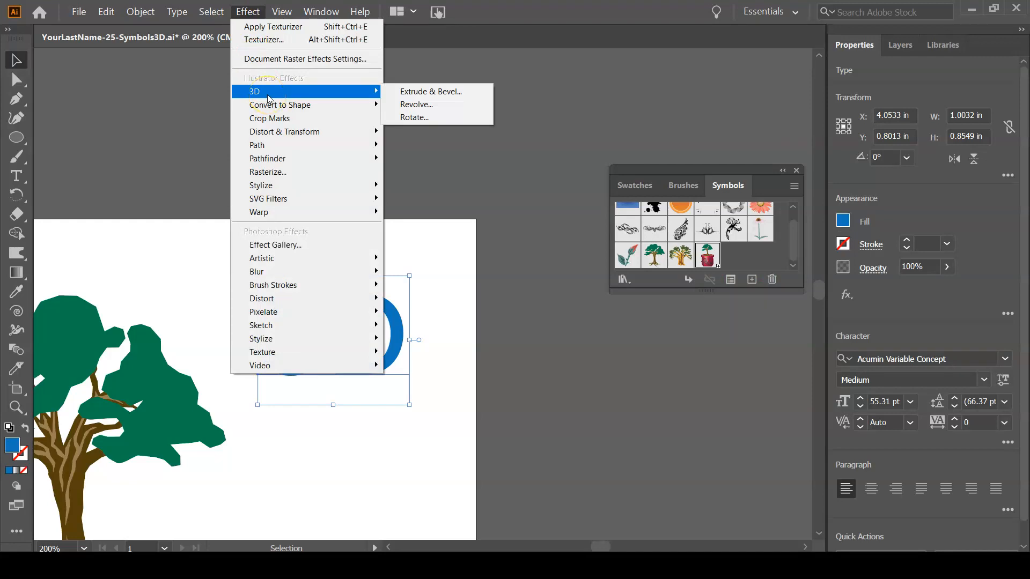
click(445, 92)
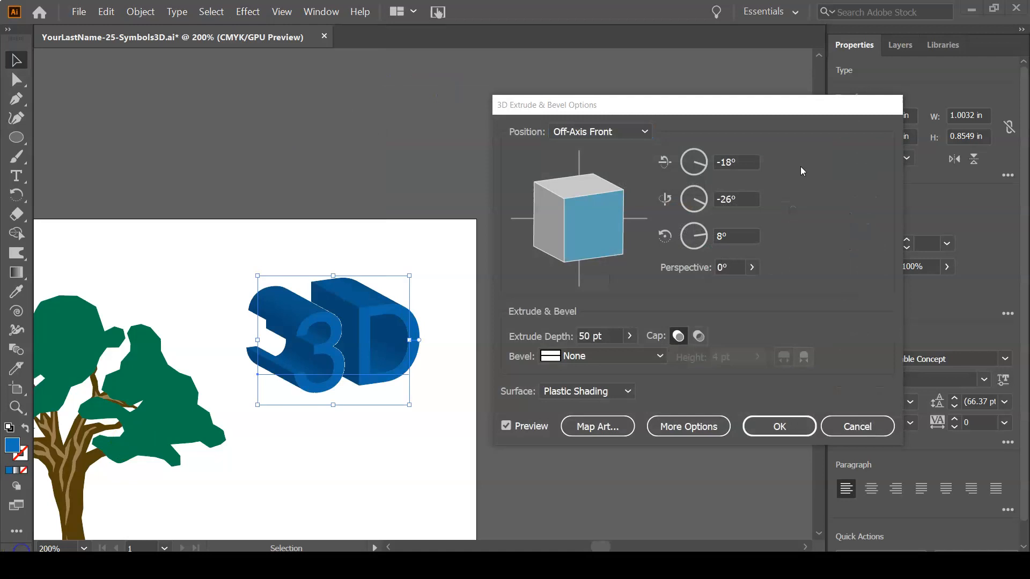
drag(639, 104, 642, 64)
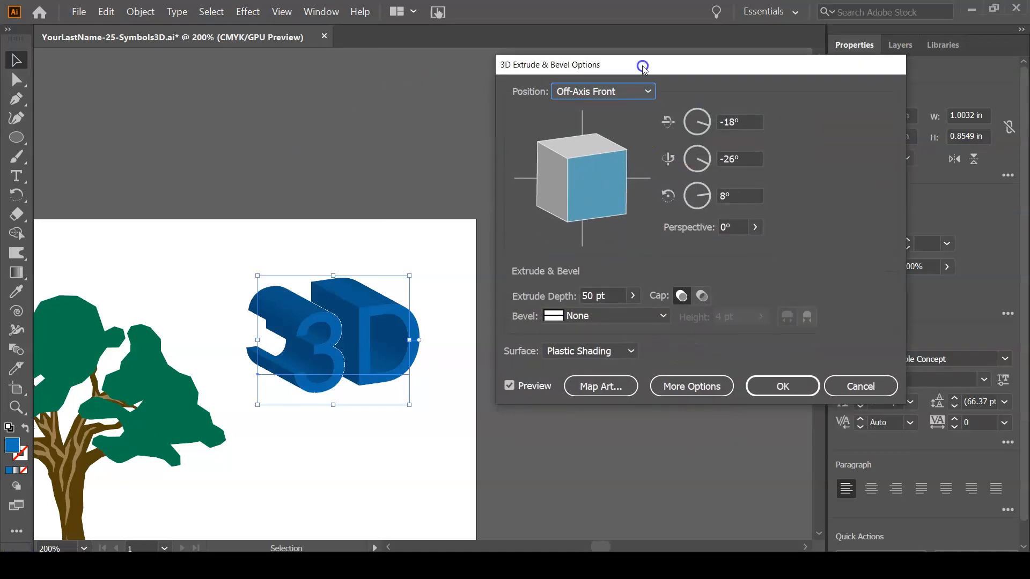
Try the preset positions Off-Axis Back, Isometric Right, Right, Top, Bottom and Front on the text, and return to Off-Axis Front.
click(631, 95)
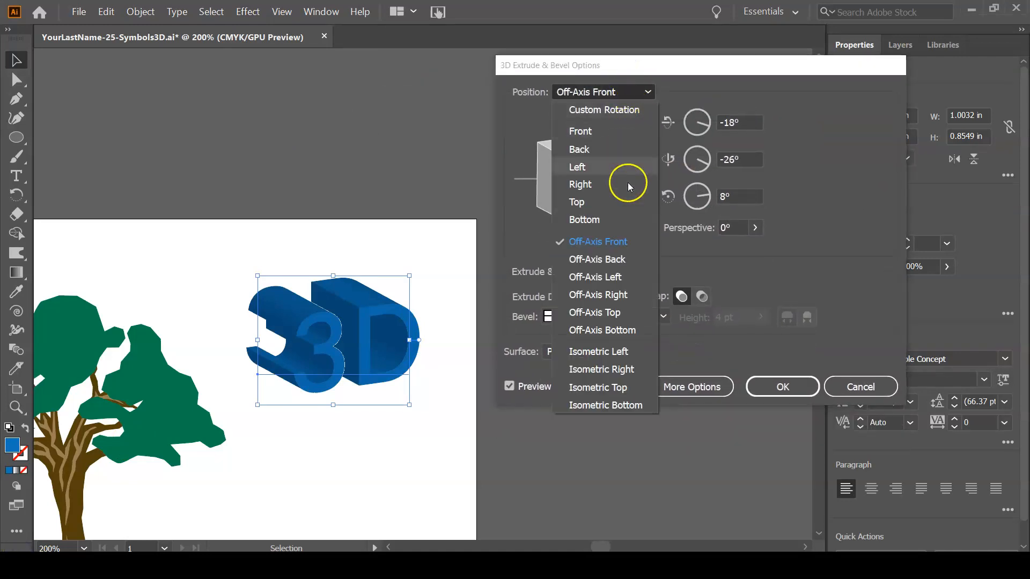
click(622, 259)
click(622, 93)
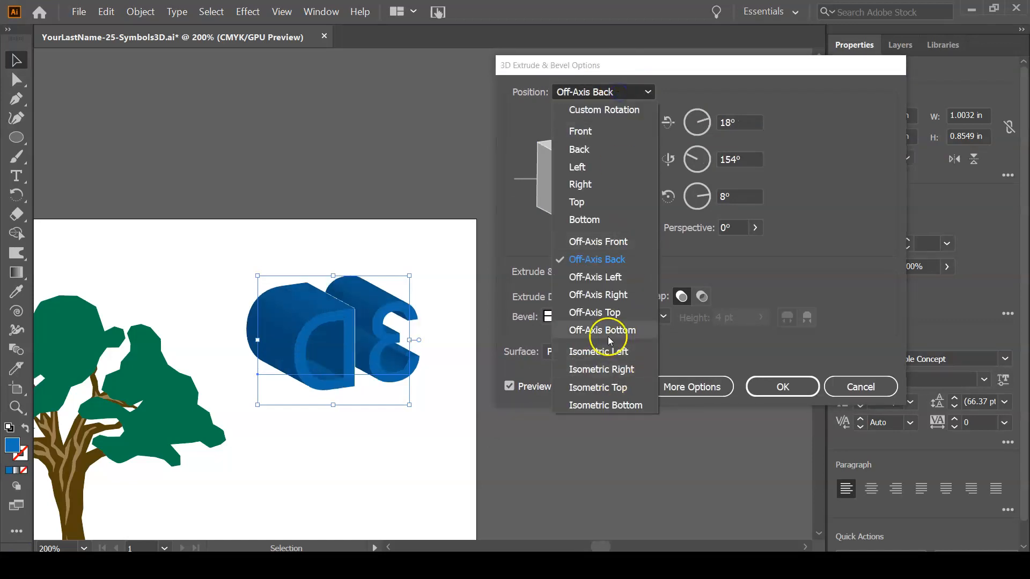
click(611, 369)
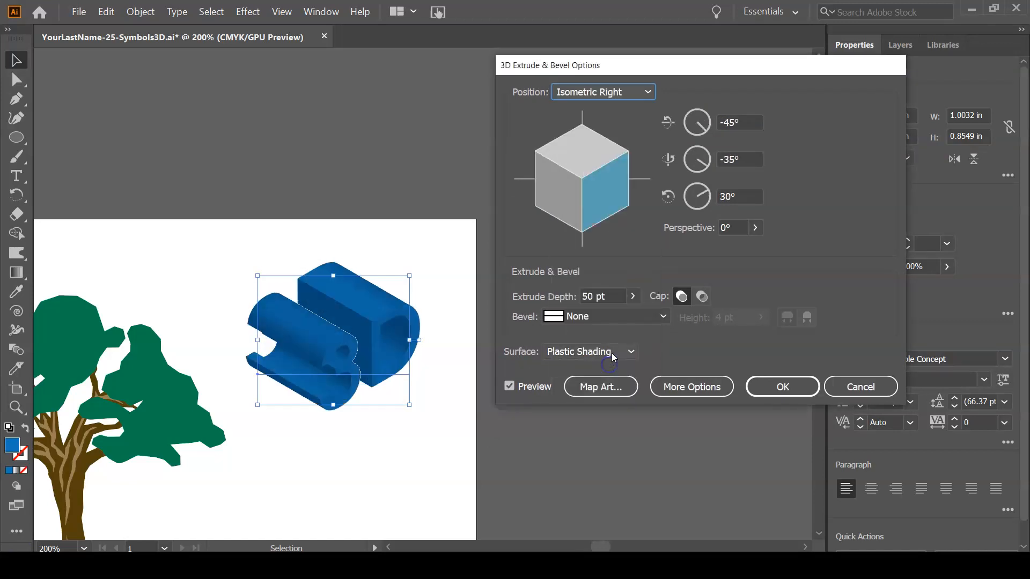
click(605, 91)
click(601, 179)
click(601, 93)
click(601, 202)
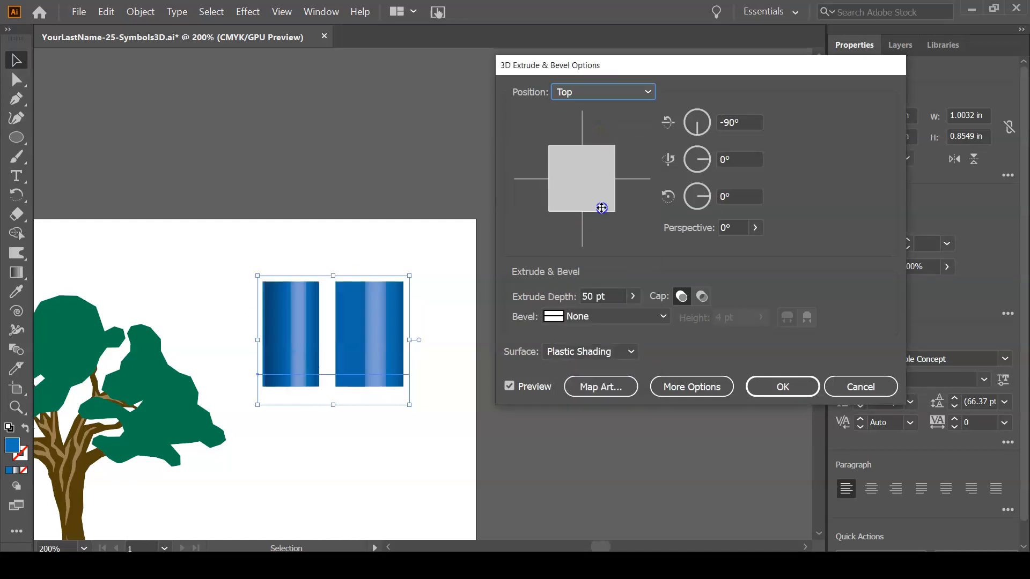
click(604, 92)
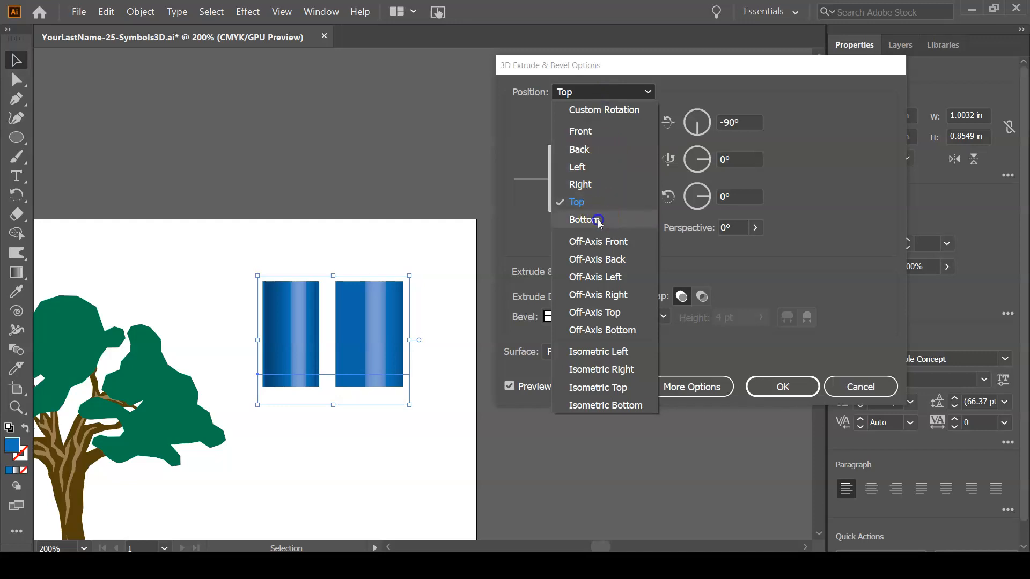
click(582, 219)
click(603, 89)
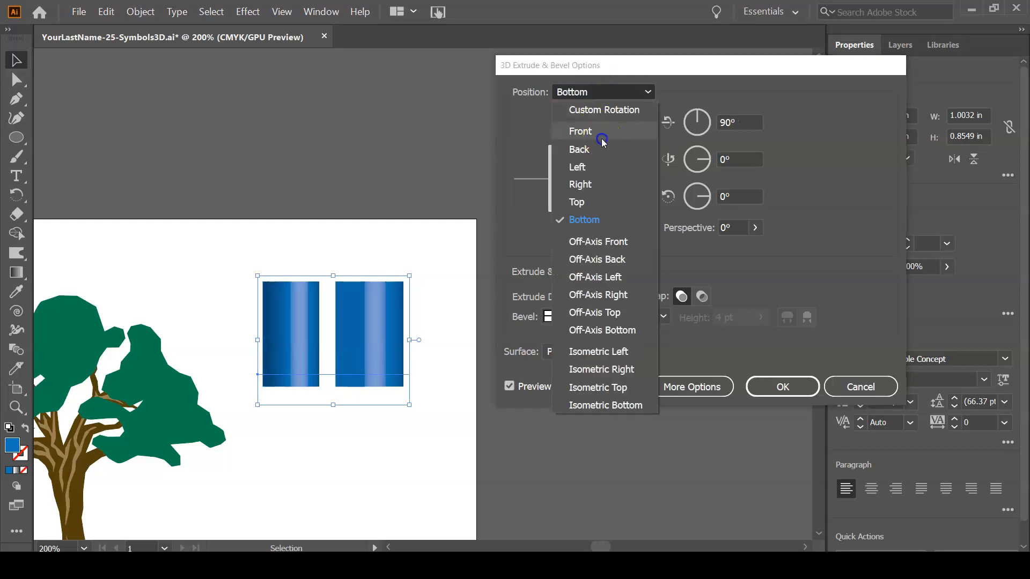
click(601, 132)
click(604, 92)
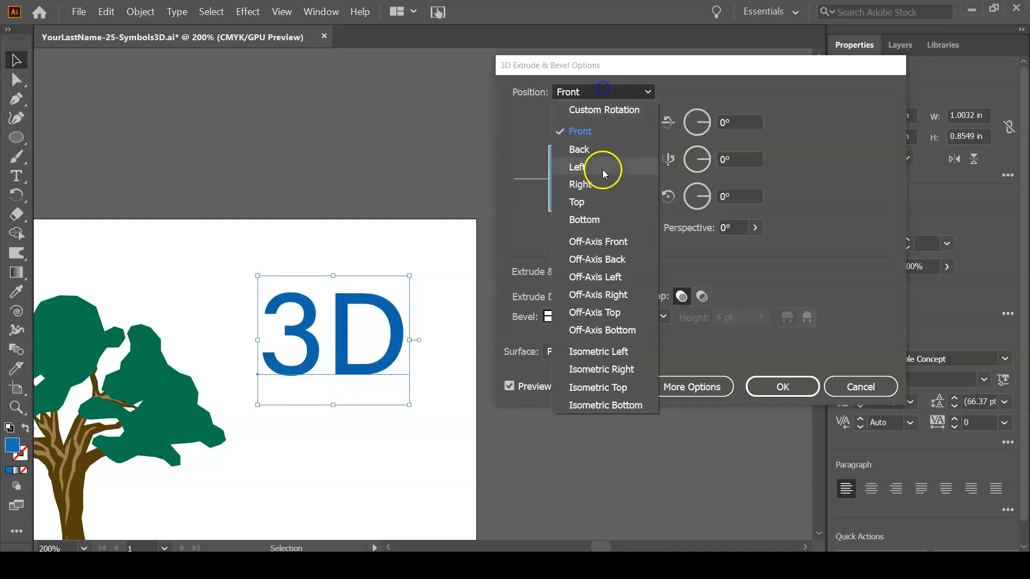
click(599, 236)
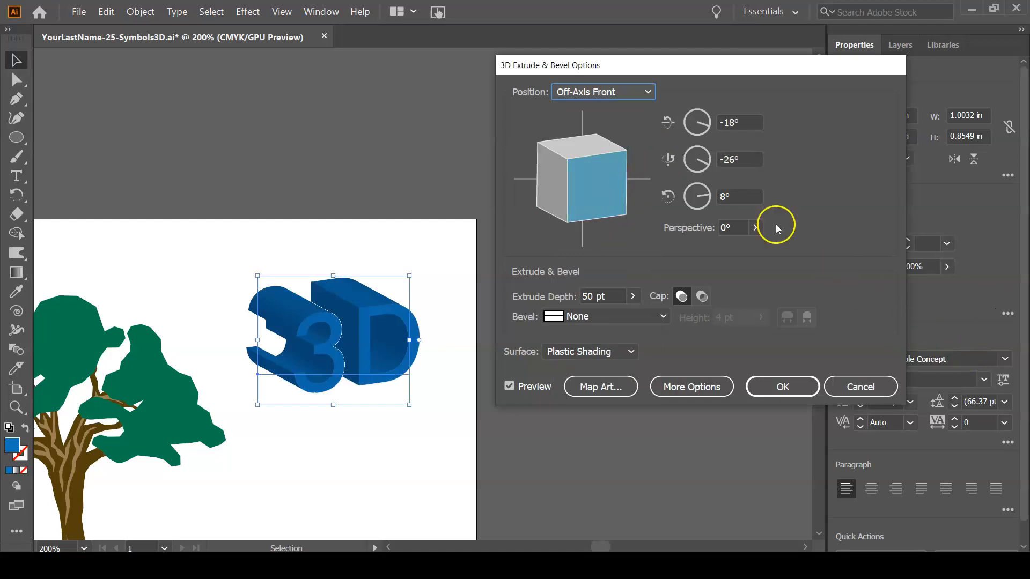
Rotate the extruded text to about -6°, -4° and 2°, and compare the hollow cap before restoring the solid cap.
mouse_move(584, 205)
mouse_down()
mouse_move(589, 187)
mouse_move(577, 182)
mouse_up()
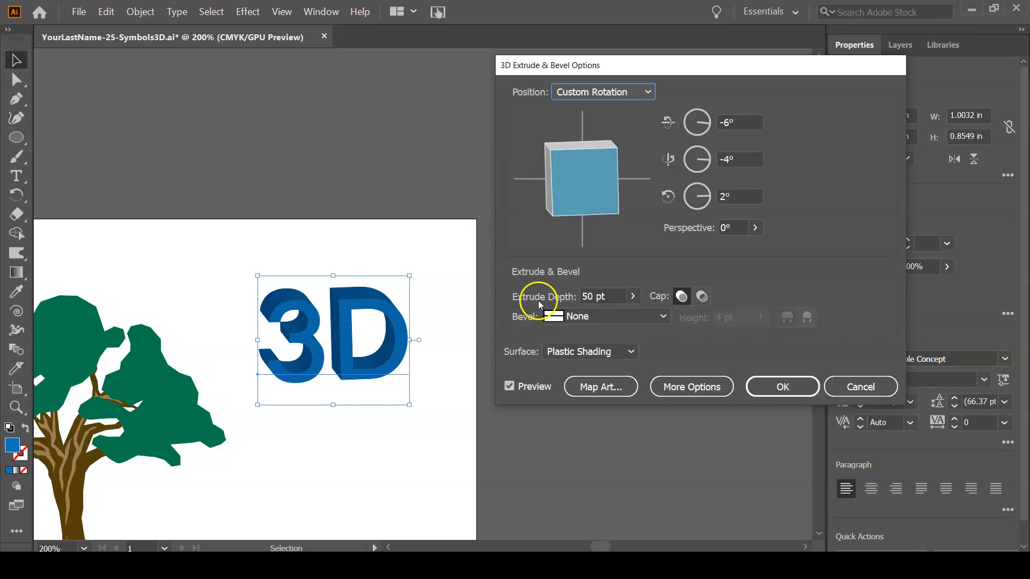
click(701, 296)
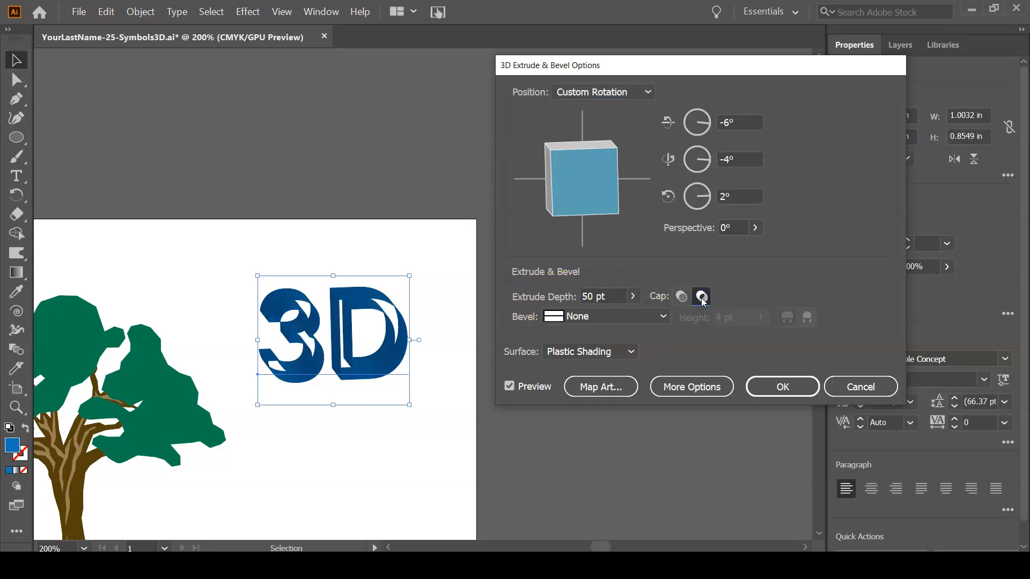
click(680, 296)
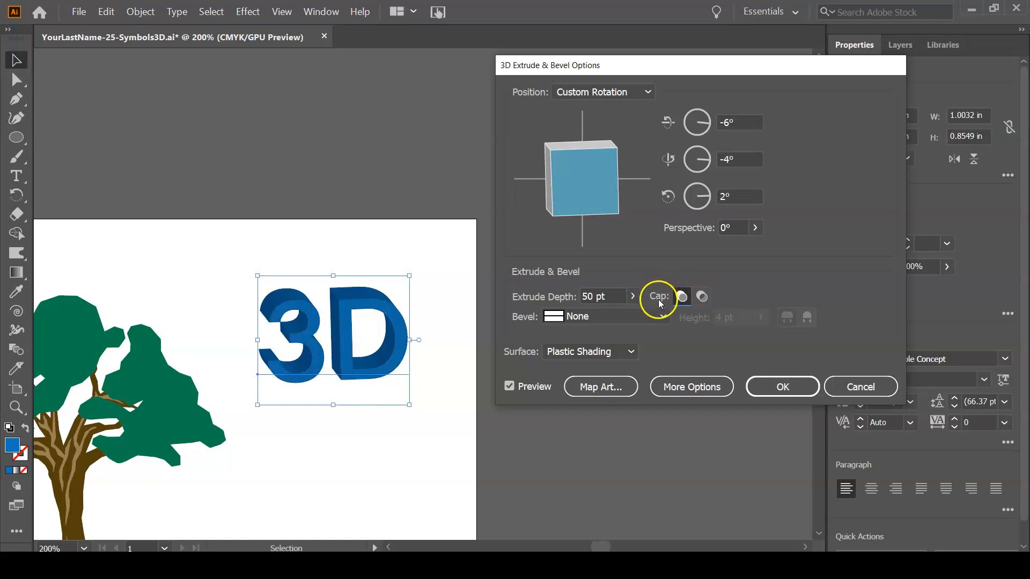
Try smaller extrude depths on the text and set the extrude depth to 40 pt.
click(631, 297)
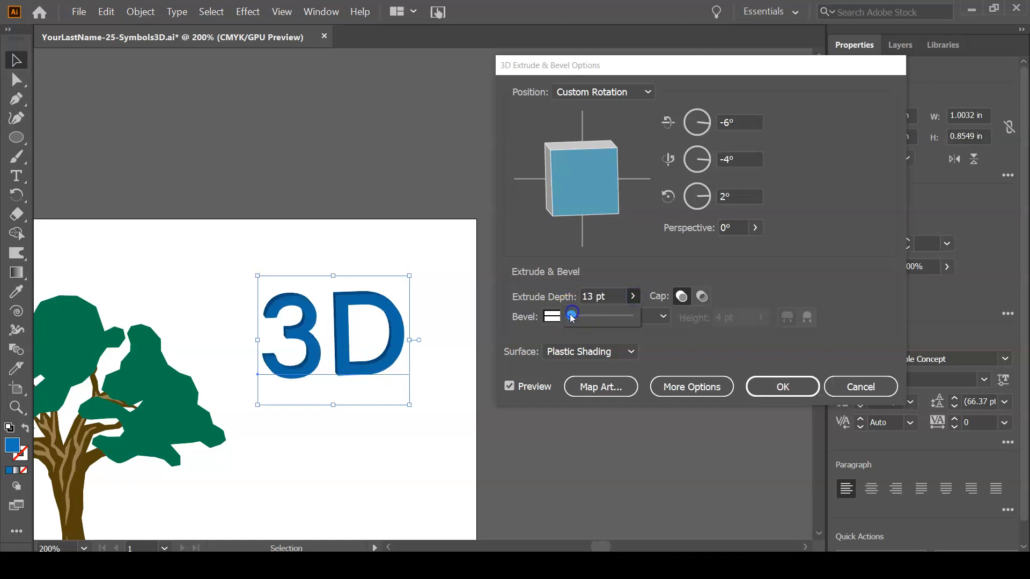
click(638, 297)
click(634, 297)
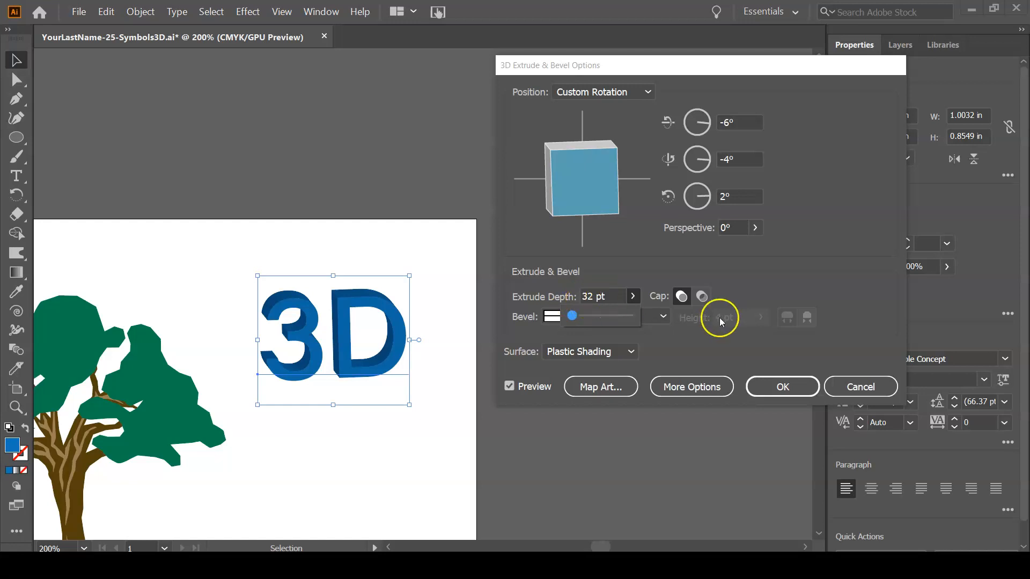
click(584, 298)
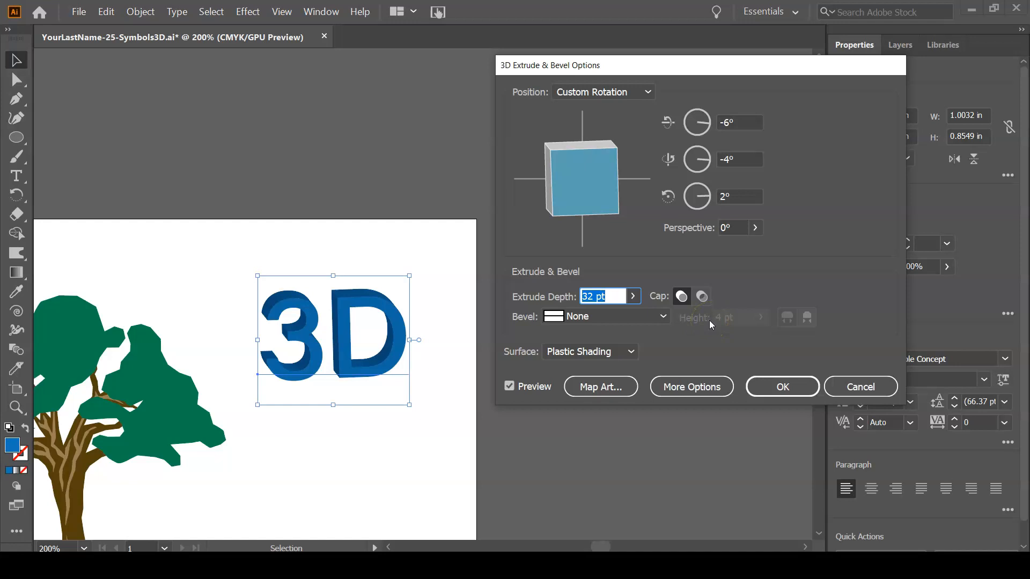
text(40)
key(Tab)
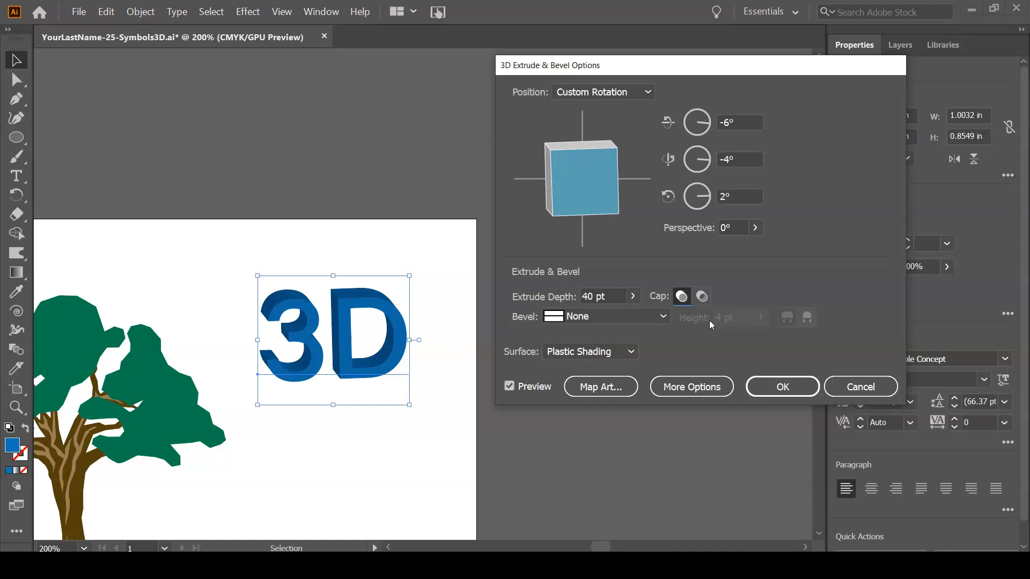
Try the Classic, Complex 1 and Complex 3 bevels on the text and reduce the bevel height to 2 pt.
click(591, 315)
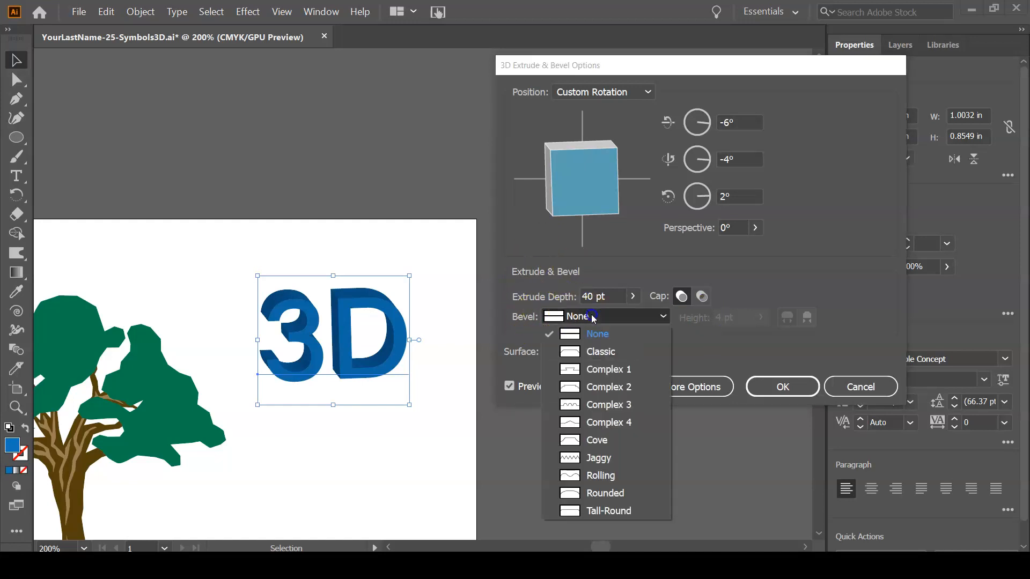
click(597, 346)
click(612, 311)
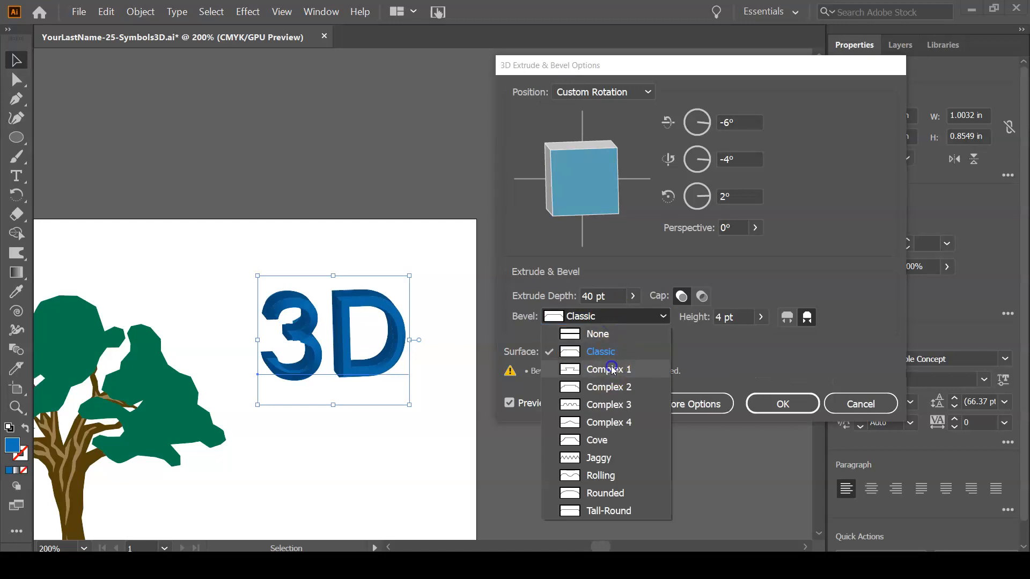
click(609, 370)
click(614, 317)
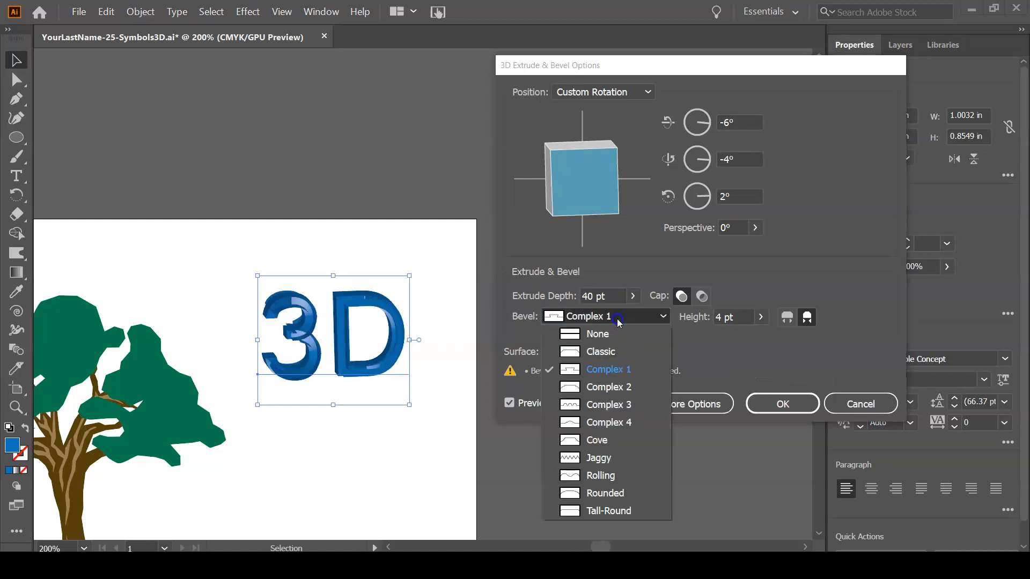
click(611, 405)
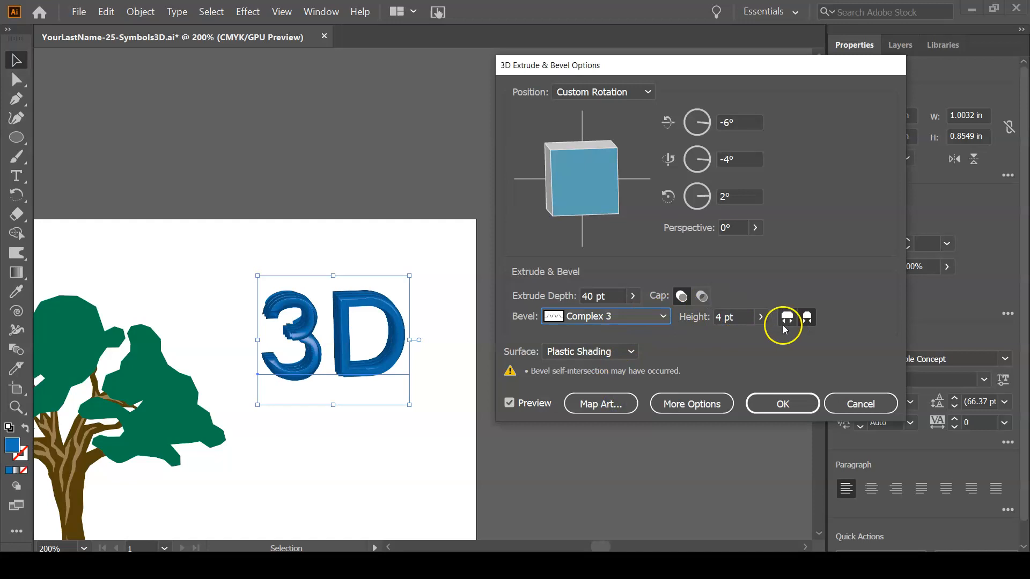
click(769, 320)
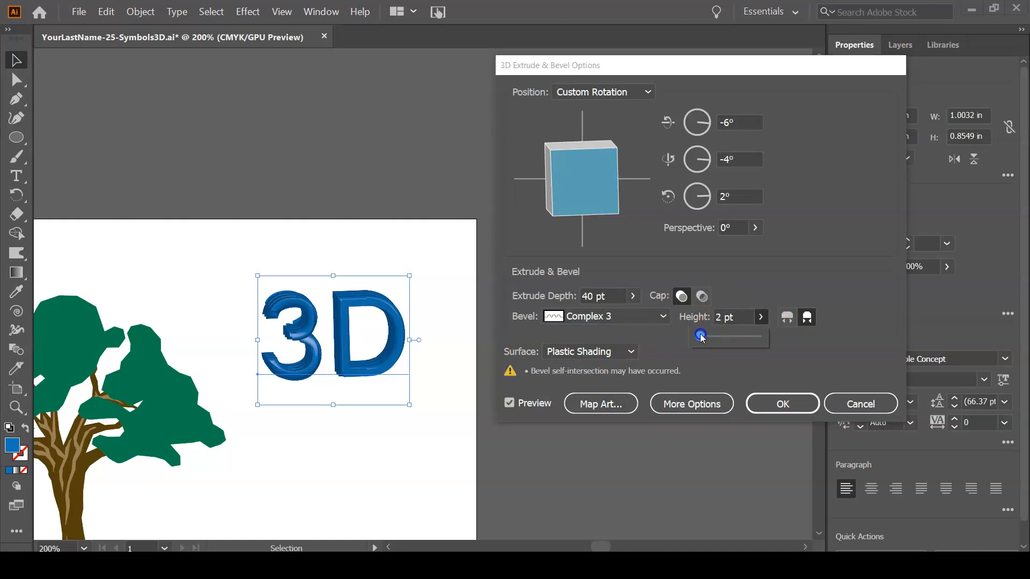
Try the Cove and Rolling bevels on the extruded 3D text.
click(627, 316)
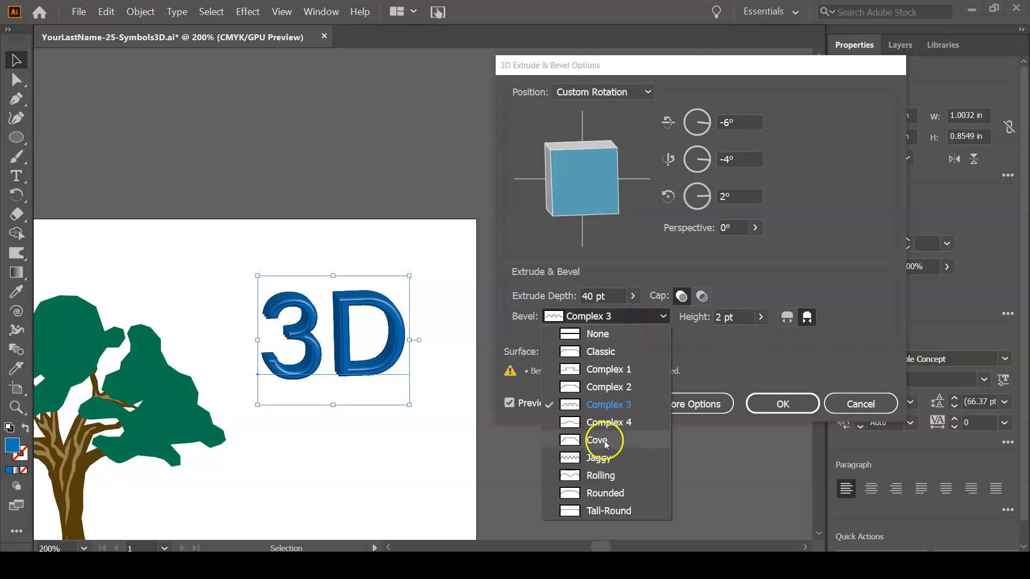
click(605, 441)
click(632, 323)
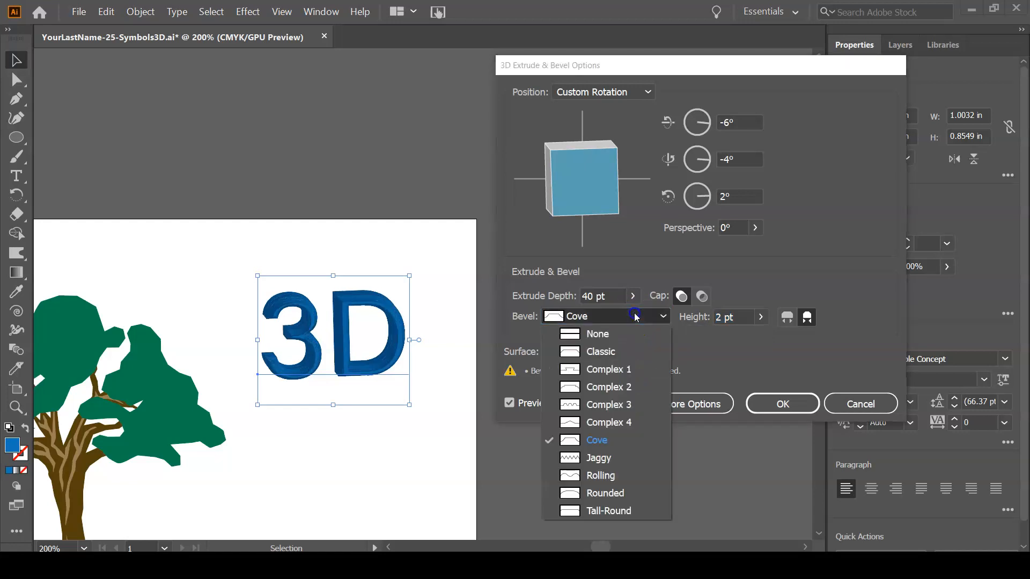
click(622, 474)
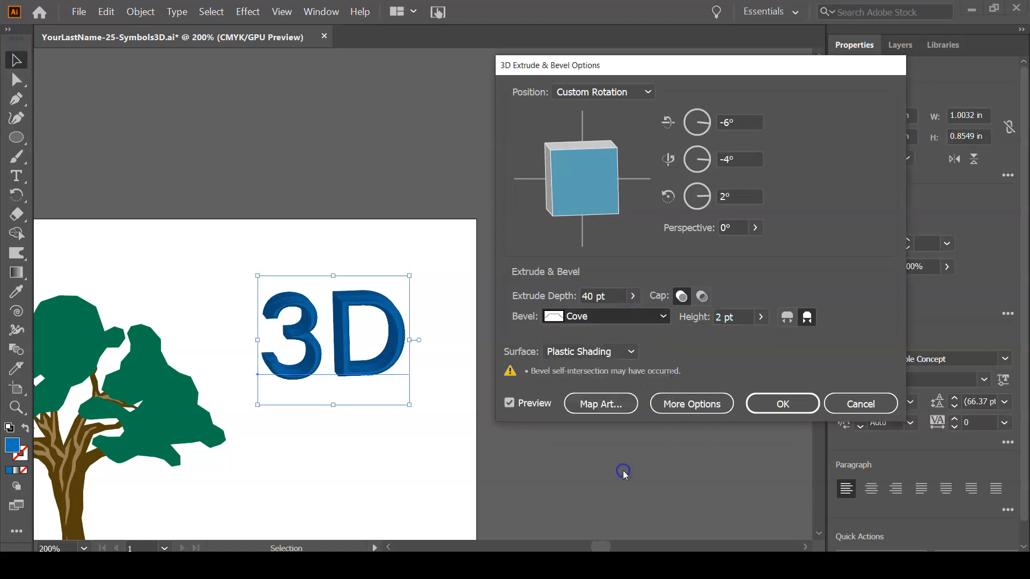
click(625, 316)
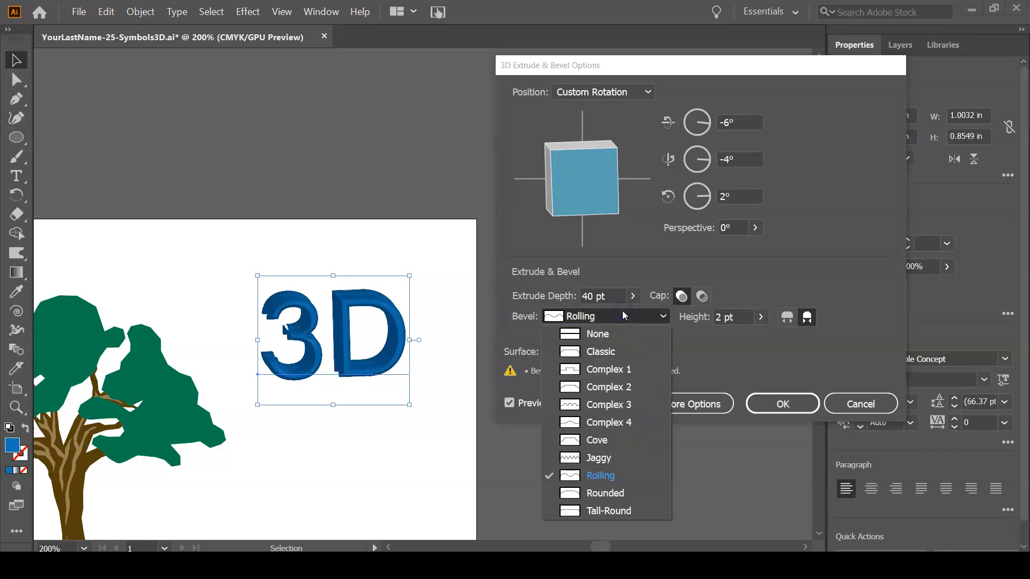
click(846, 328)
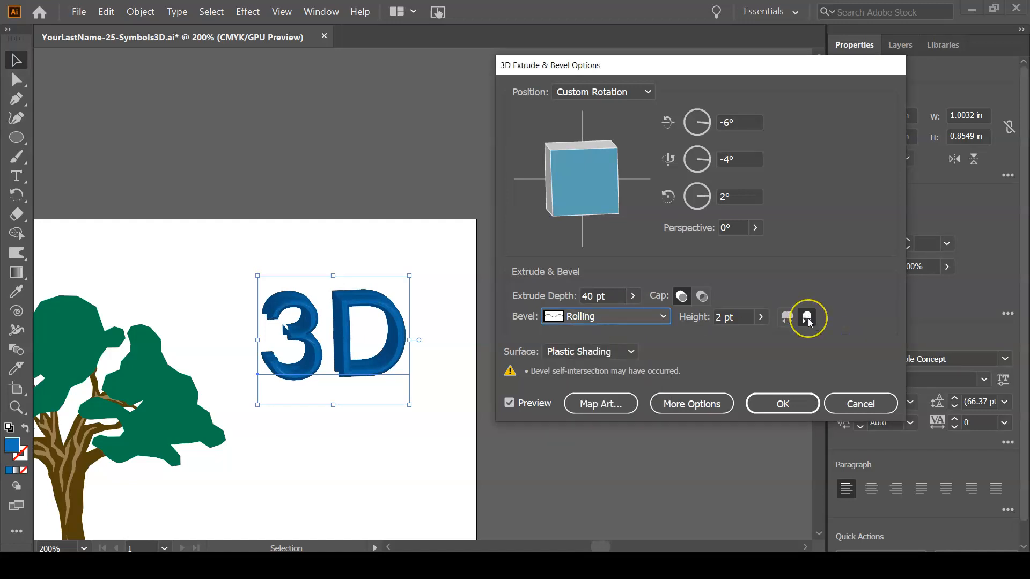
Try the Bevel Extent Out option on the text, and set the bevel to None.
click(786, 317)
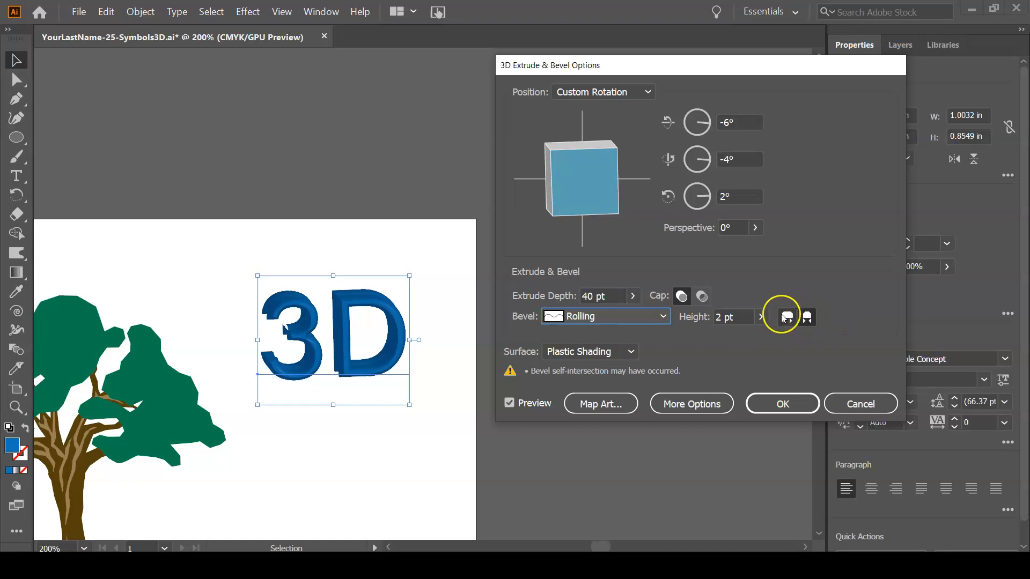
click(632, 317)
click(633, 316)
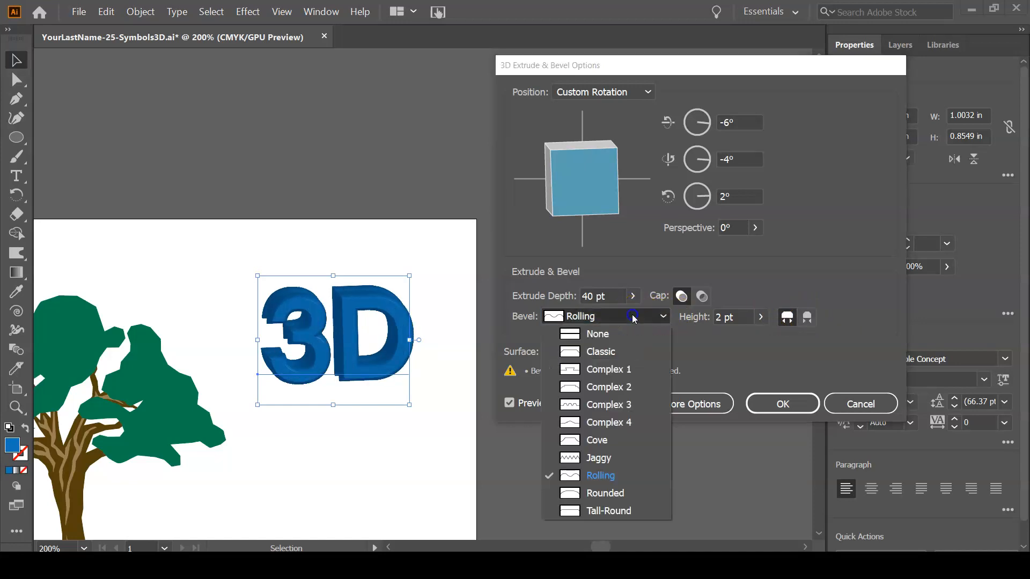
click(629, 330)
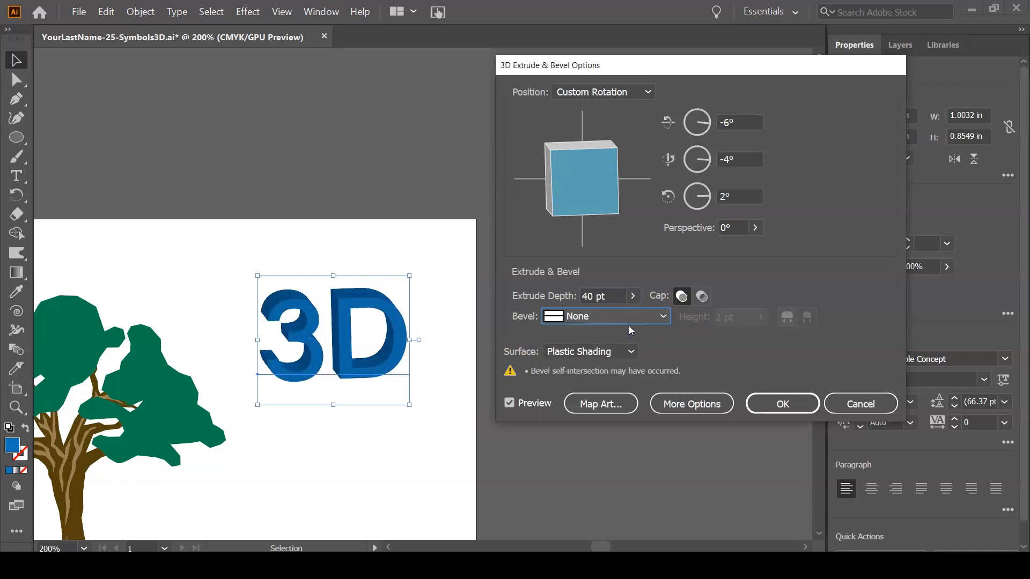
Expand the 3D Extrude & Bevel options to show the surface lighting settings, and move the dialog so all of them fit on screen.
click(603, 350)
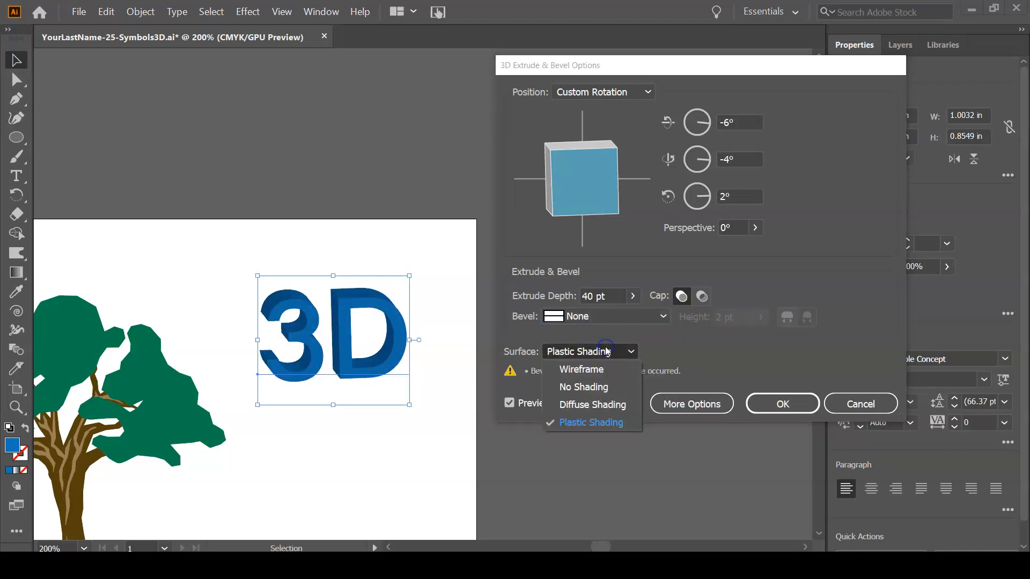
click(735, 363)
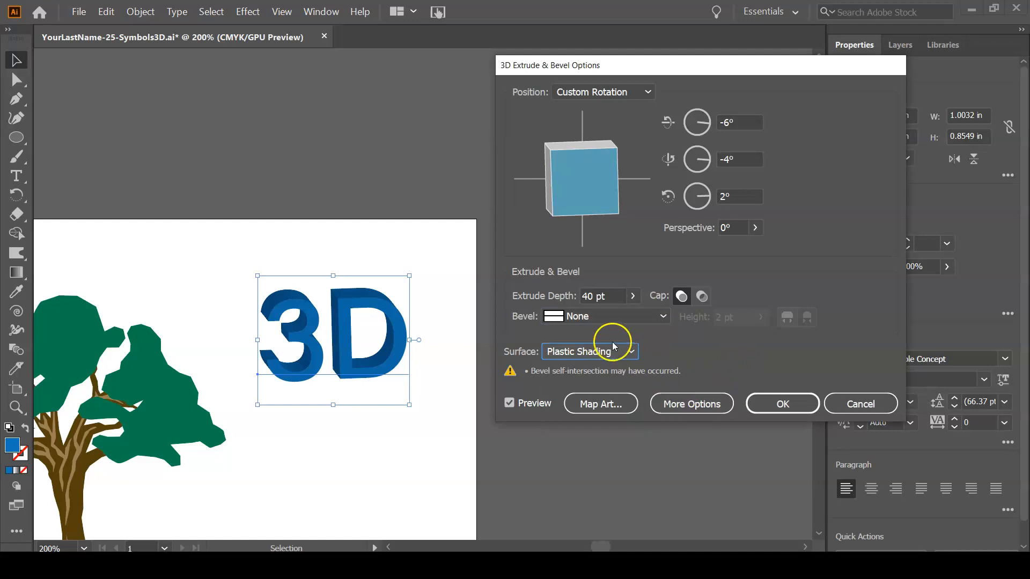
click(689, 406)
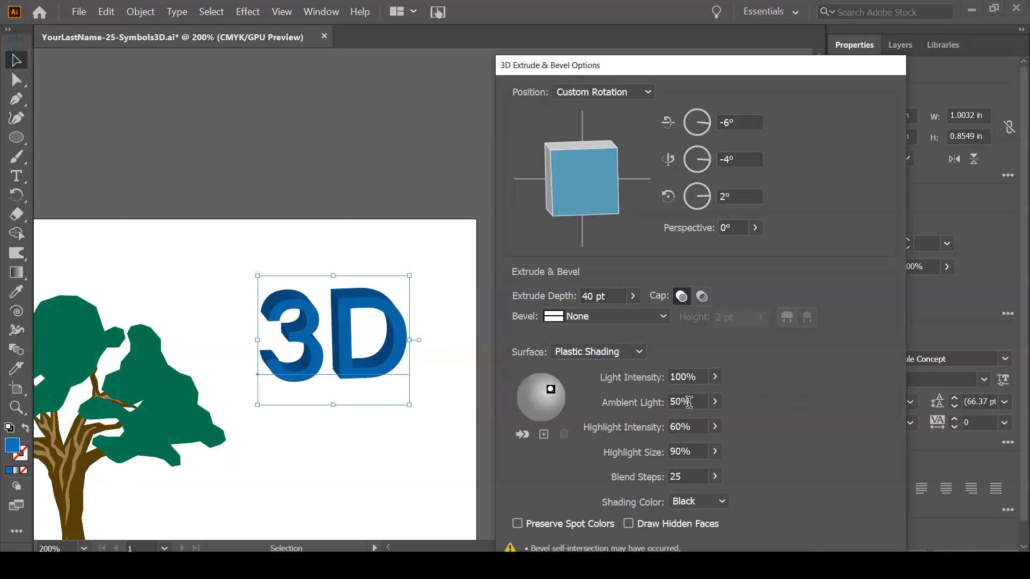
drag(785, 69, 780, 30)
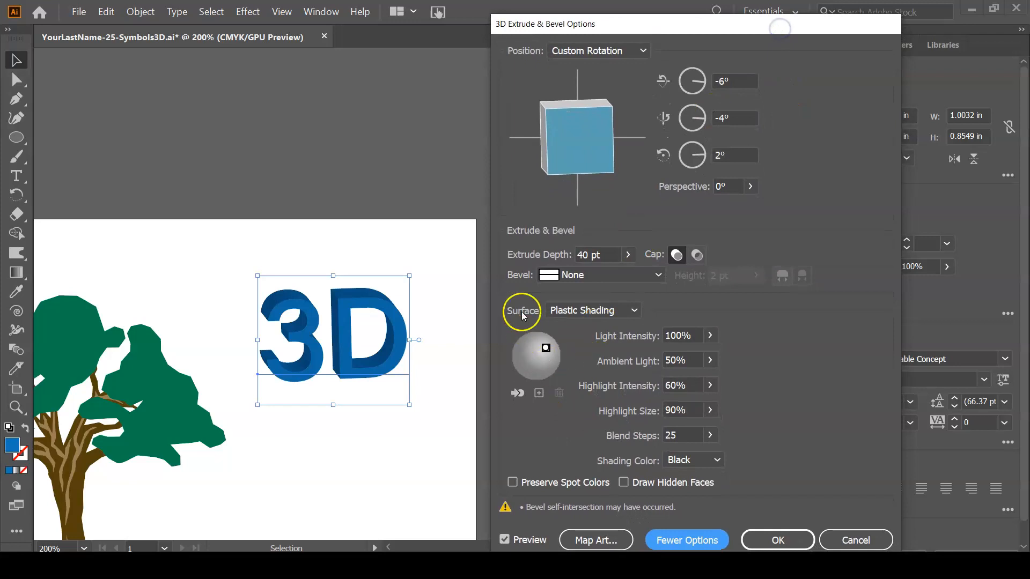
Compare the Wireframe, No Shading, Diffuse Shading and Plastic Shading surfaces on the extruded text.
click(606, 310)
click(606, 329)
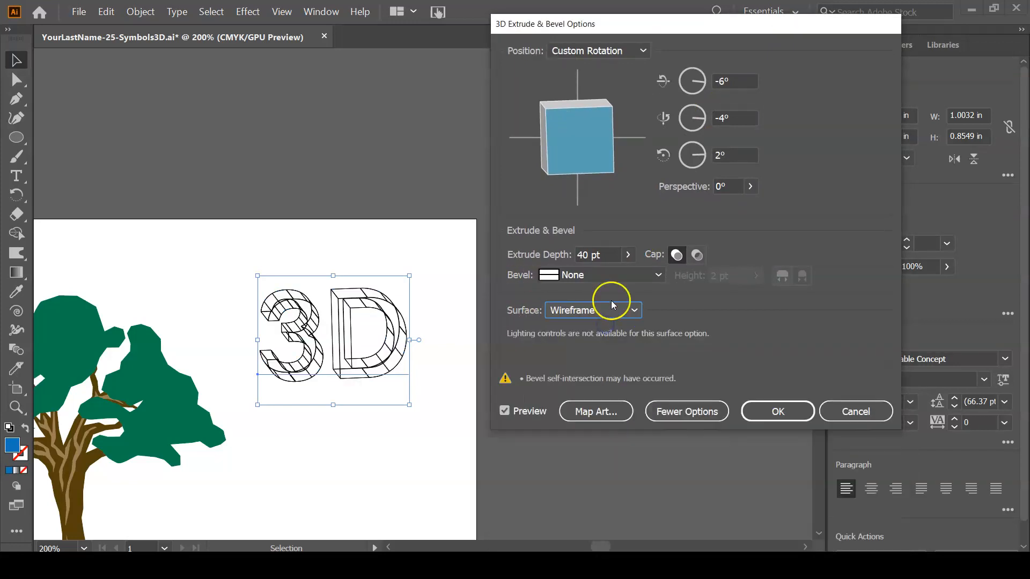
click(613, 310)
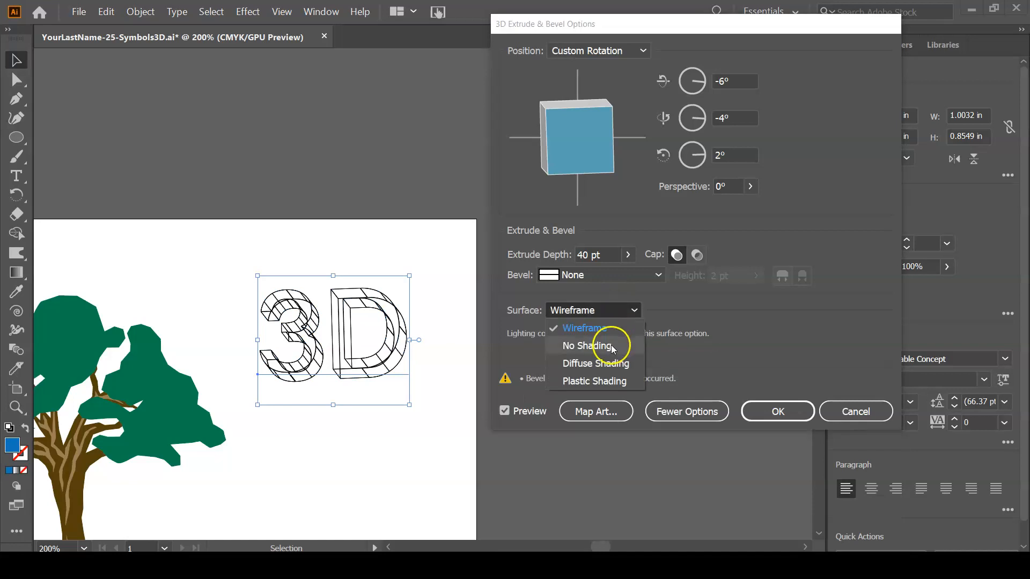
click(610, 345)
click(614, 313)
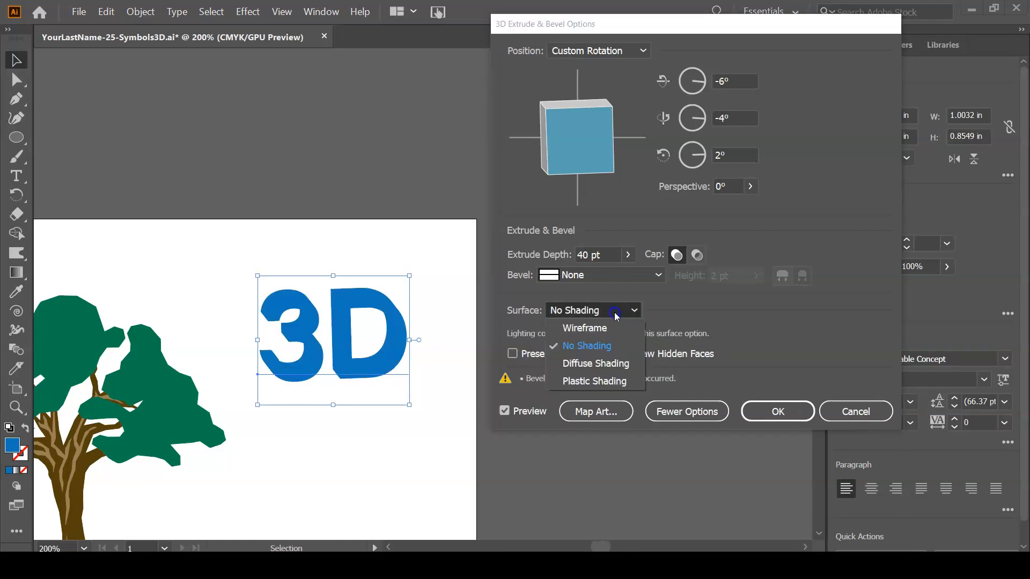
click(605, 363)
click(613, 311)
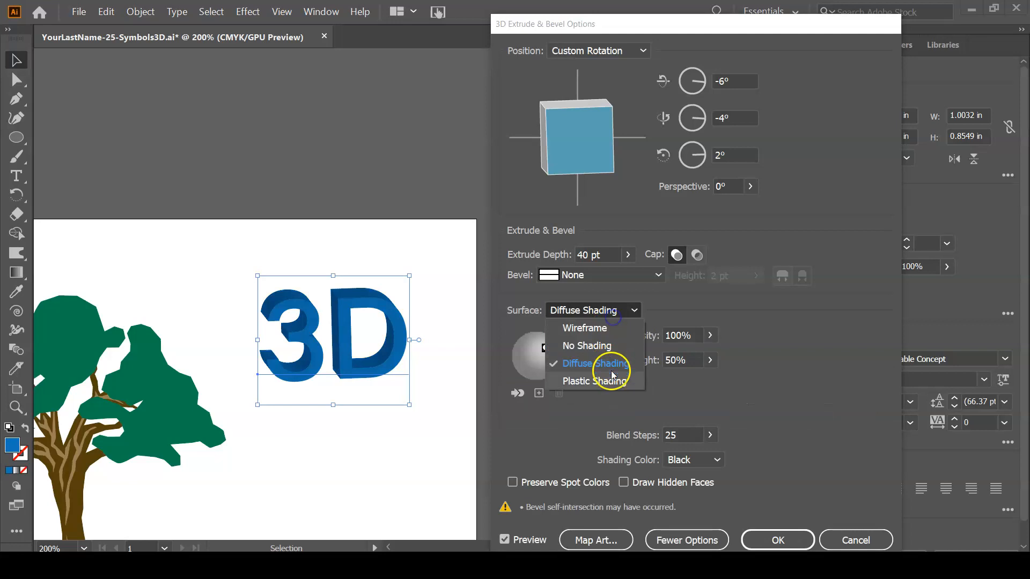
click(610, 380)
Set the text's surface to Diffuse Shading and move the light closer to the centre of the lighting sphere.
click(604, 314)
click(604, 363)
drag(544, 347, 532, 352)
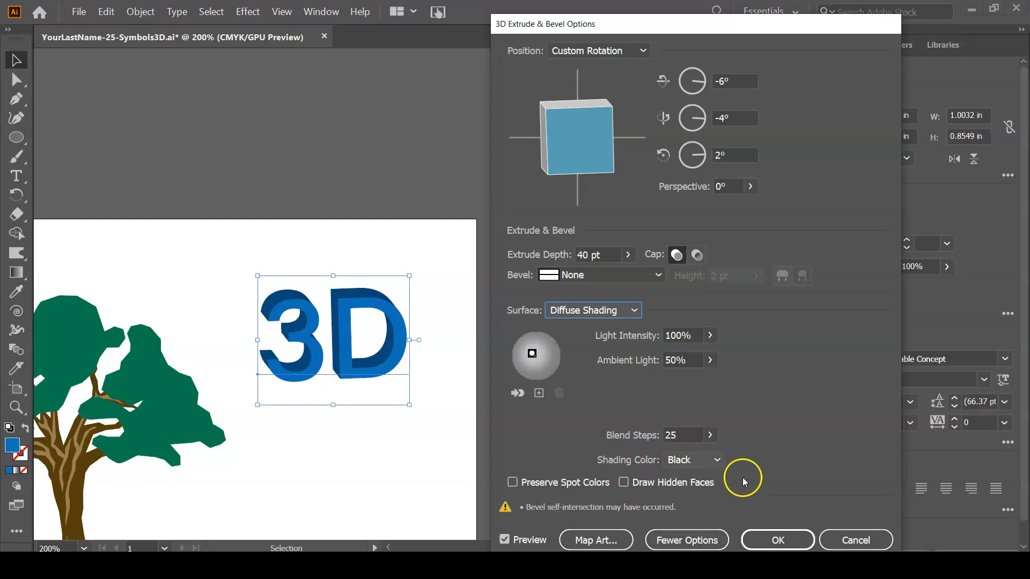
Map the Florid Vector Pack 16 symbol onto the front face of the 3, surface 1 of 23, scaled to fit.
click(580, 534)
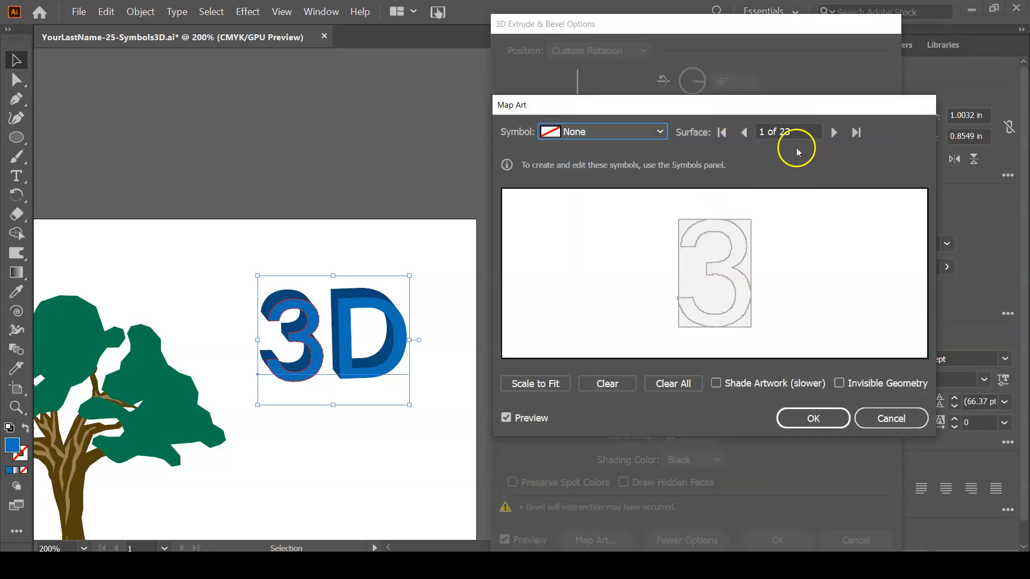
click(658, 132)
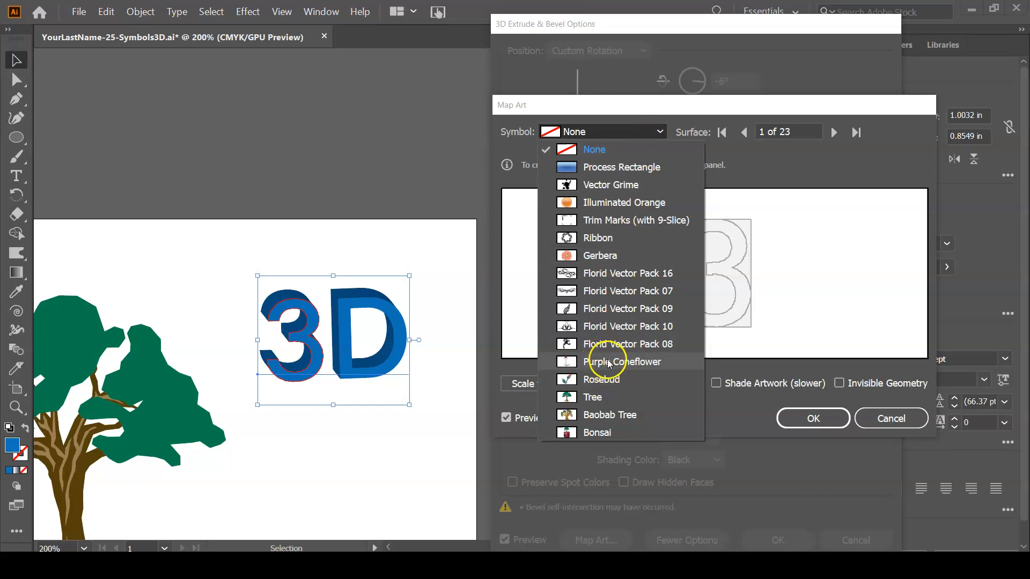
click(609, 273)
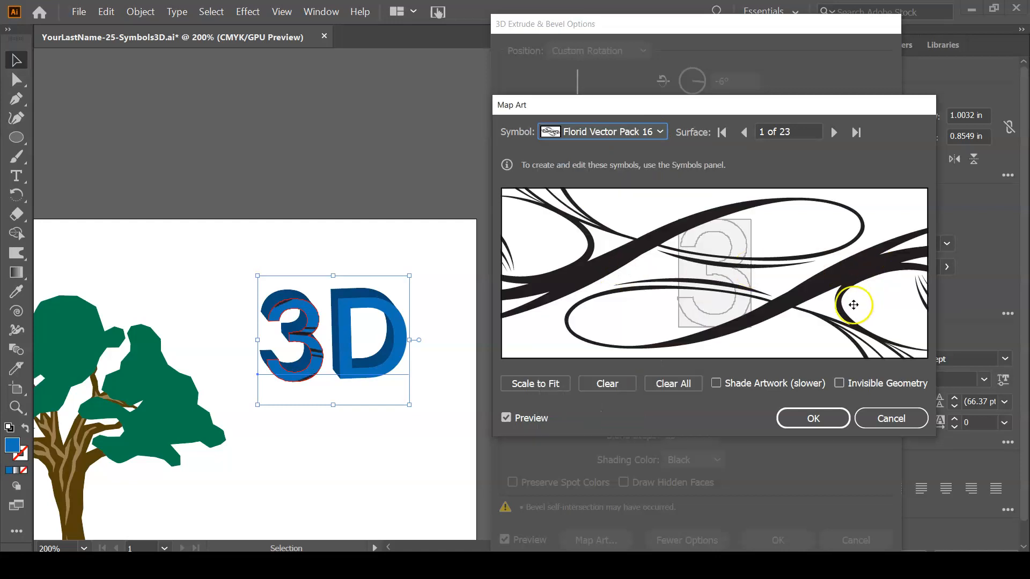
click(532, 384)
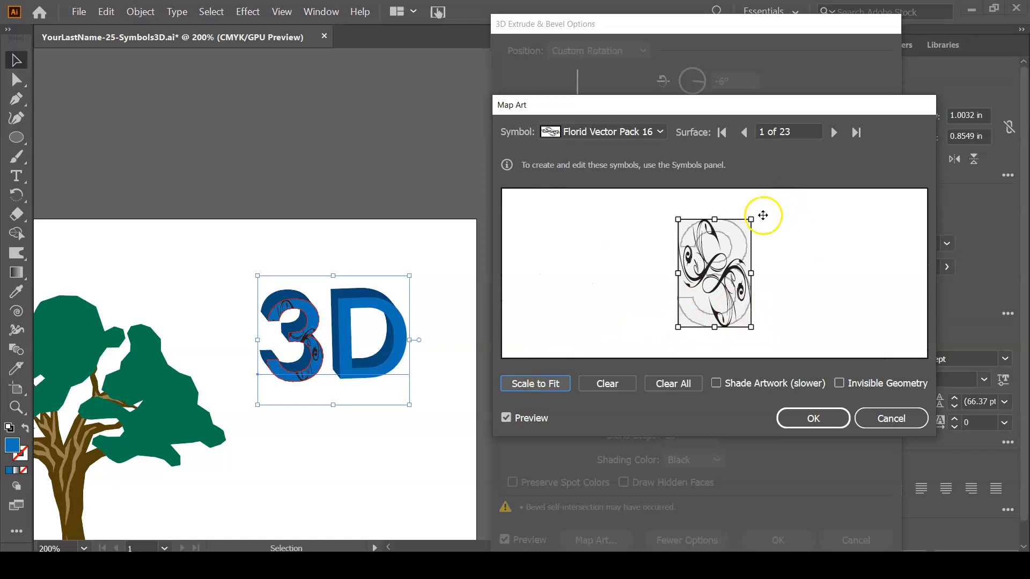
Rotate the mapped floral symbol diagonally and enlarge it so it covers more of the 3's front face.
drag(750, 207, 792, 239)
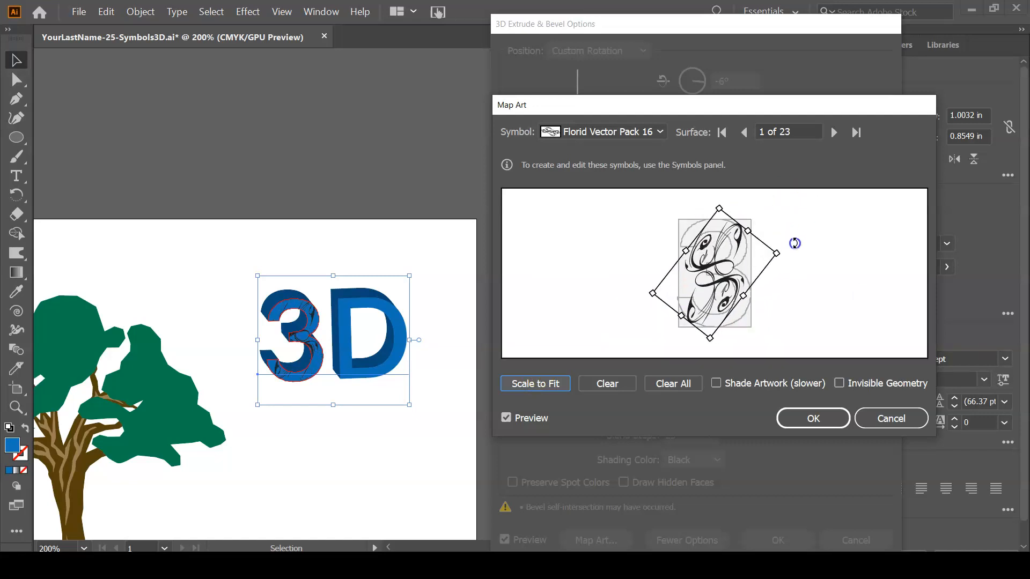
drag(744, 295, 753, 304)
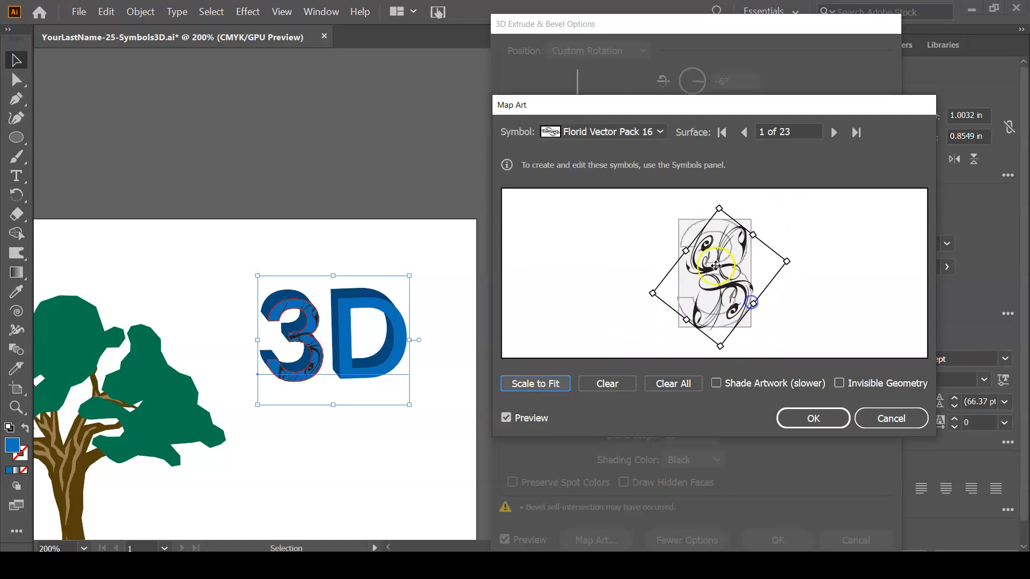
drag(684, 247, 675, 233)
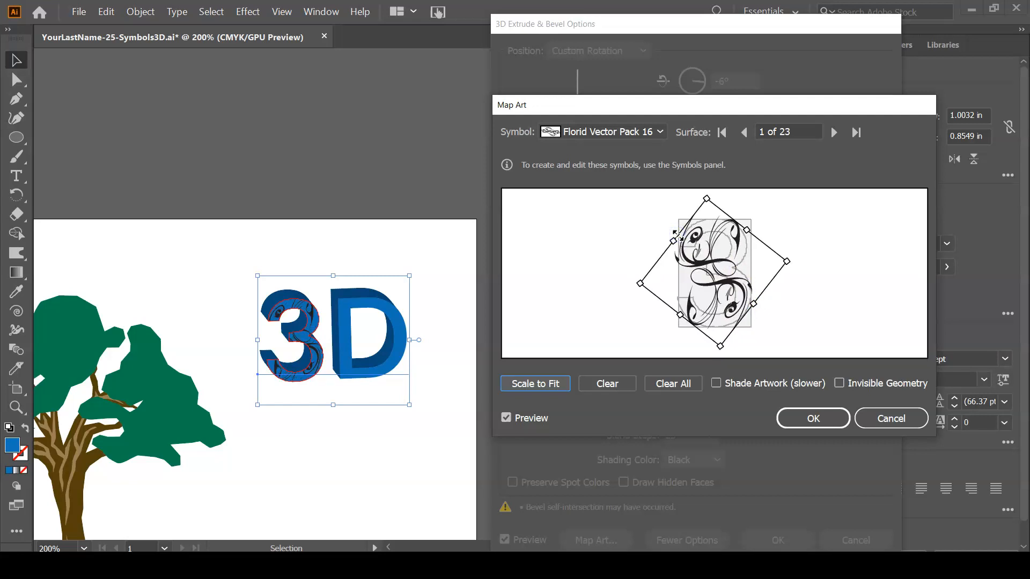
Map the Florid Vector Pack 16 symbol onto the front face of the D, surface 15 of 23, scaled to fit.
click(833, 133)
click(833, 133)
click(833, 133)
click(834, 133)
click(833, 133)
click(833, 133)
click(833, 133)
click(834, 133)
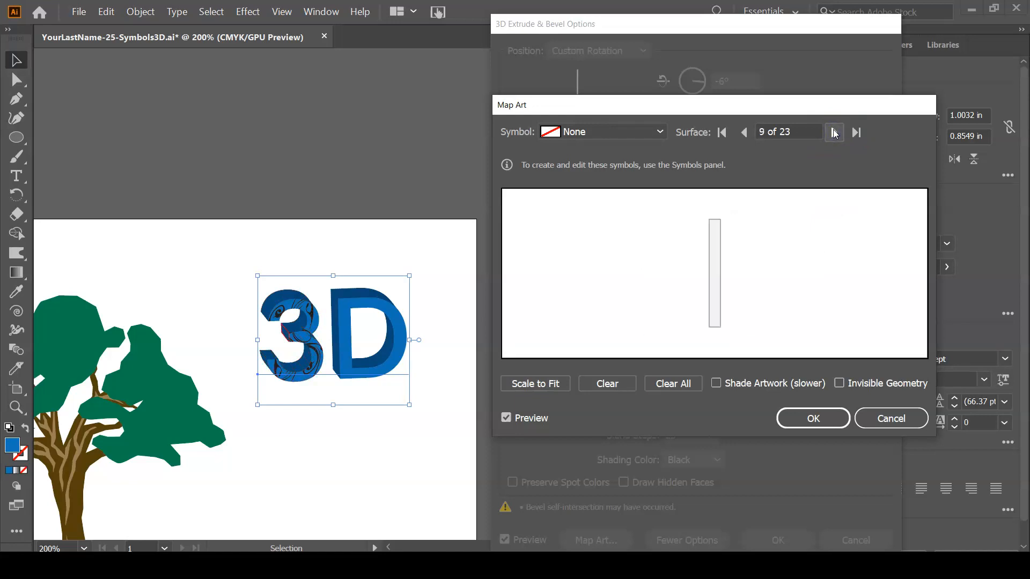
click(833, 133)
click(833, 133)
click(833, 133)
click(833, 133)
click(833, 133)
click(833, 133)
click(658, 132)
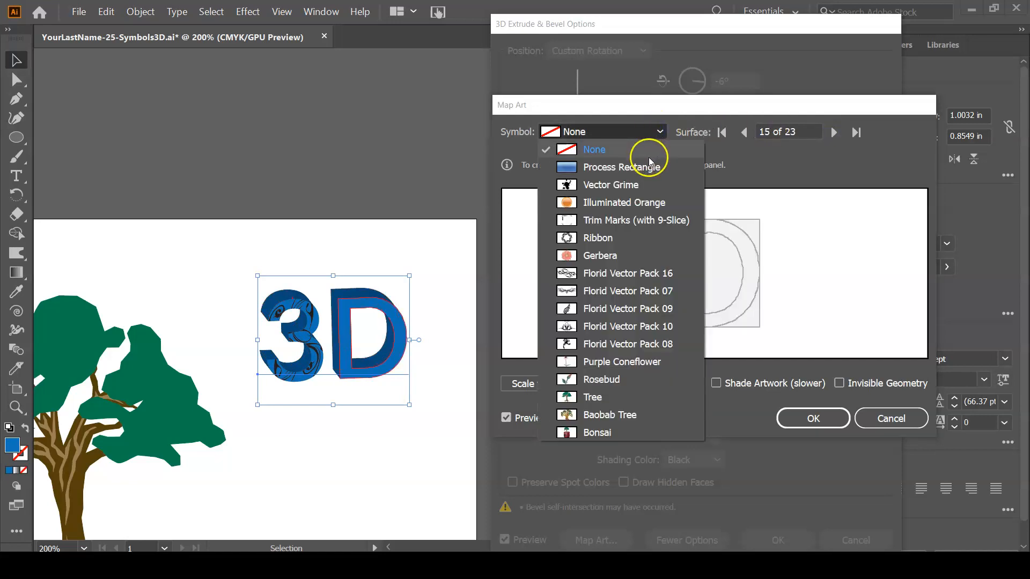
click(641, 274)
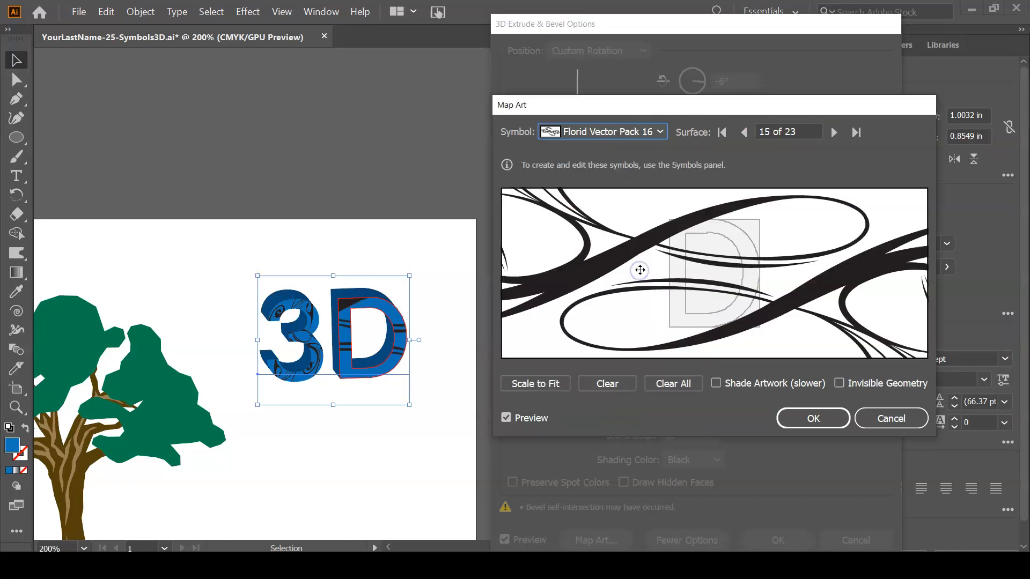
click(536, 389)
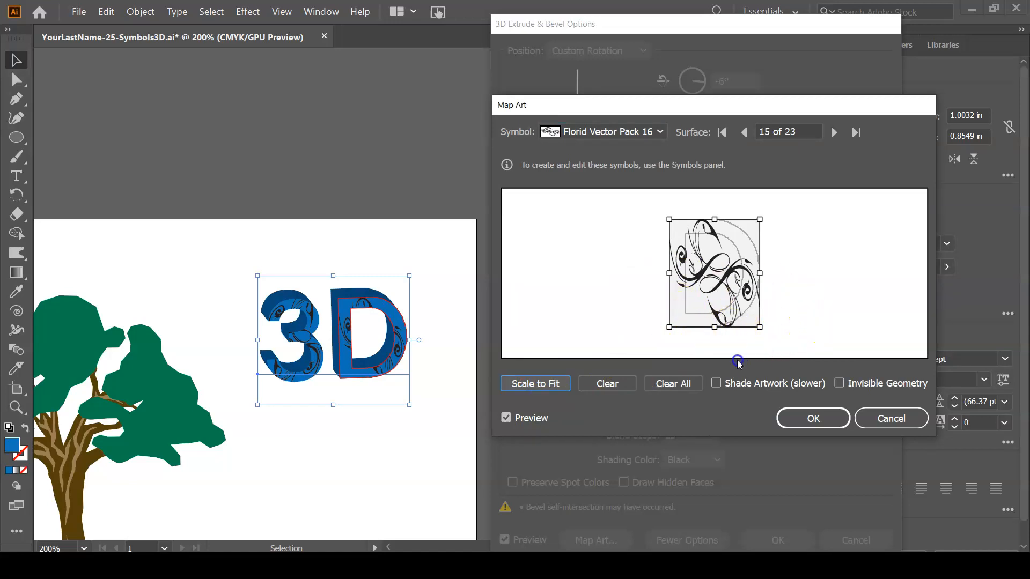
Rotate and enlarge the symbol on the D's front face, then apply the mapped art and the 3D effect to the text.
drag(761, 327, 762, 214)
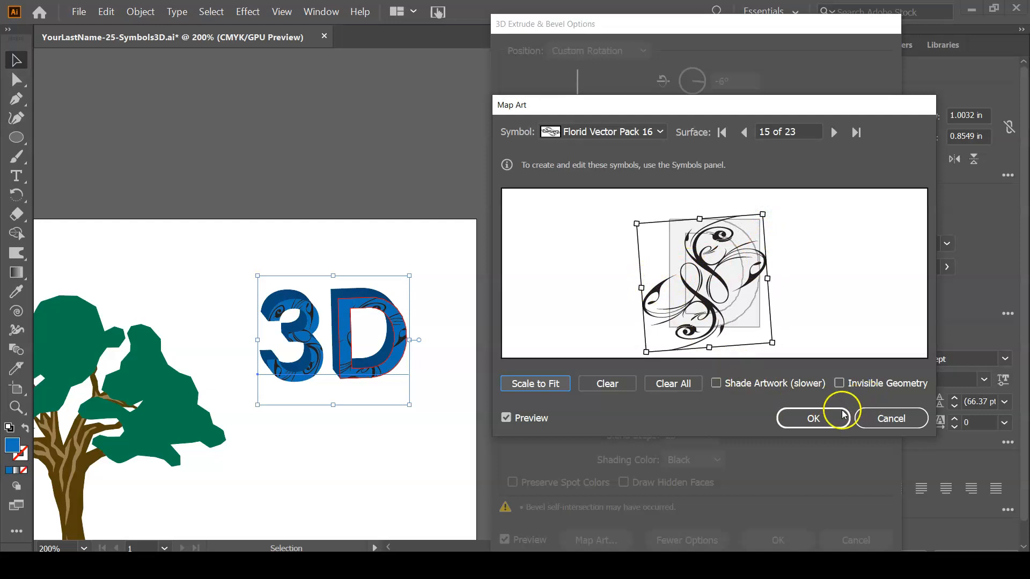
click(813, 418)
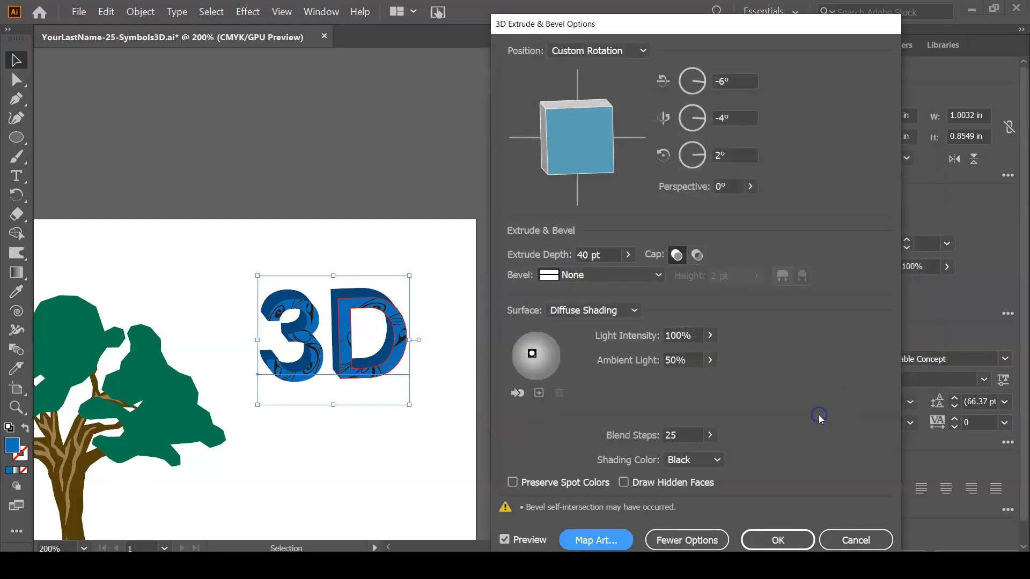
click(778, 540)
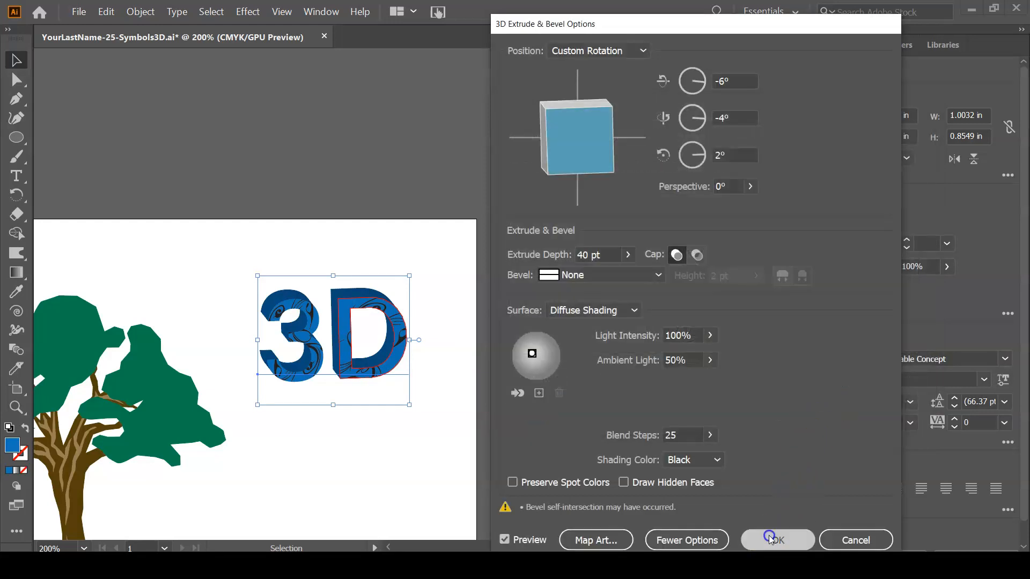
click(554, 379)
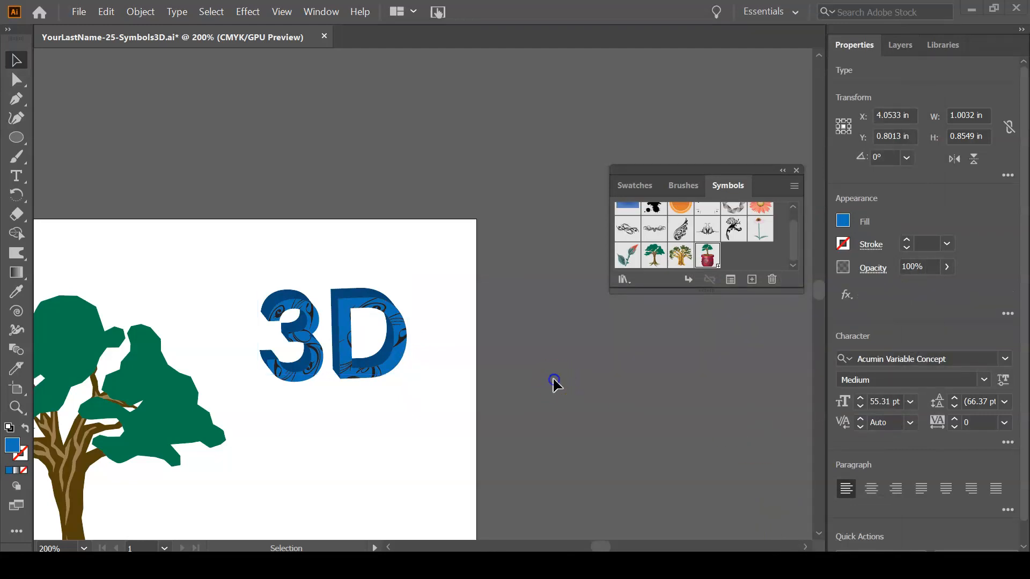
Fit the whole artboard in view with nothing selected and save the document.
key(ctrl+0)
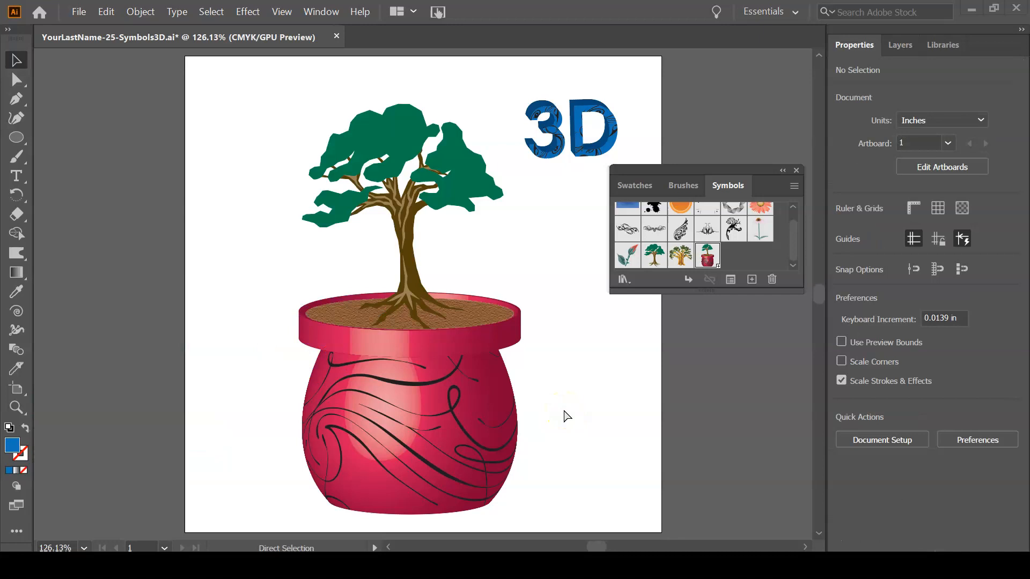
key(v)
click(580, 412)
key(a)
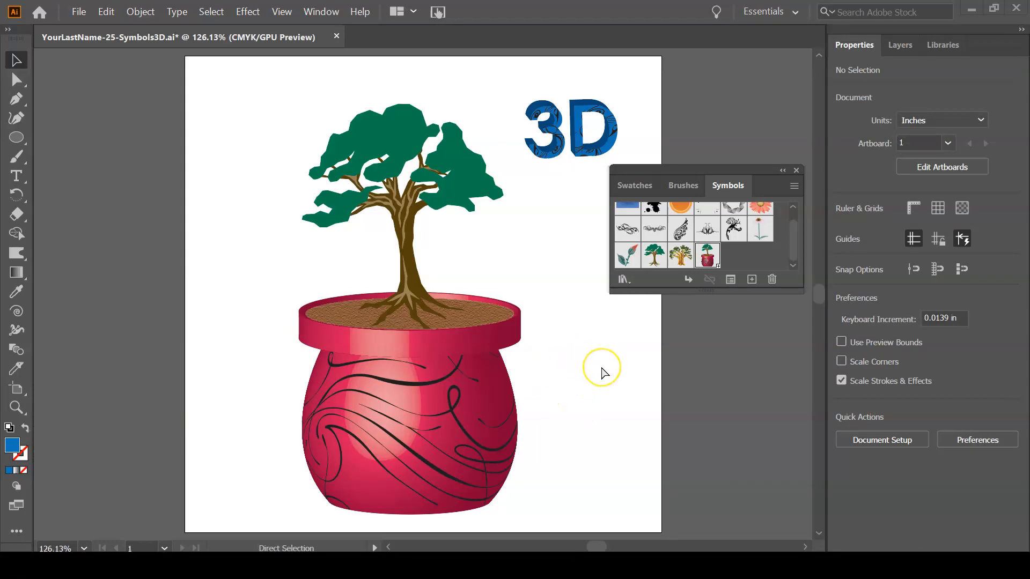
key(ctrl+s)
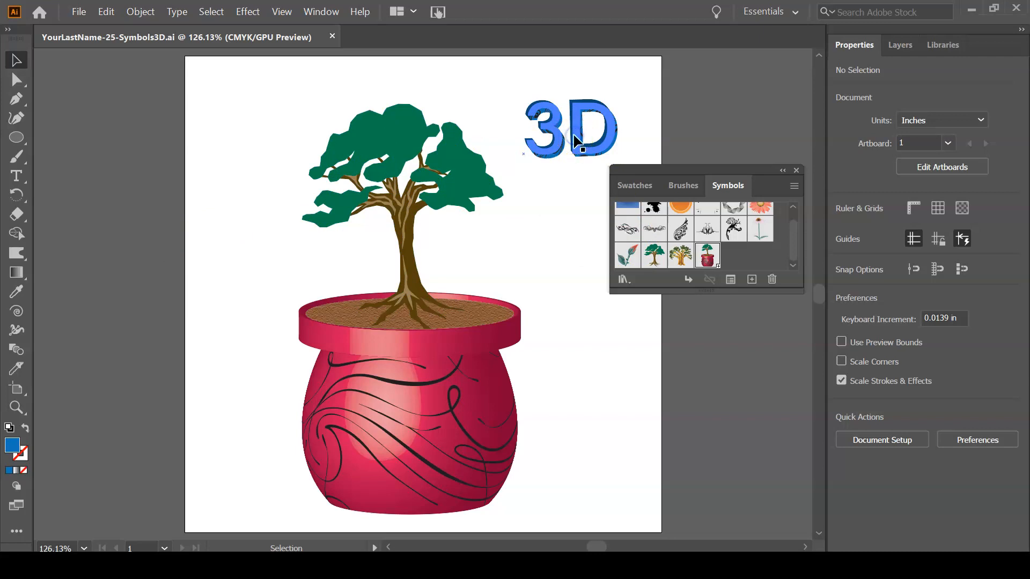
Delete the blue 3D text from the artboard.
click(538, 149)
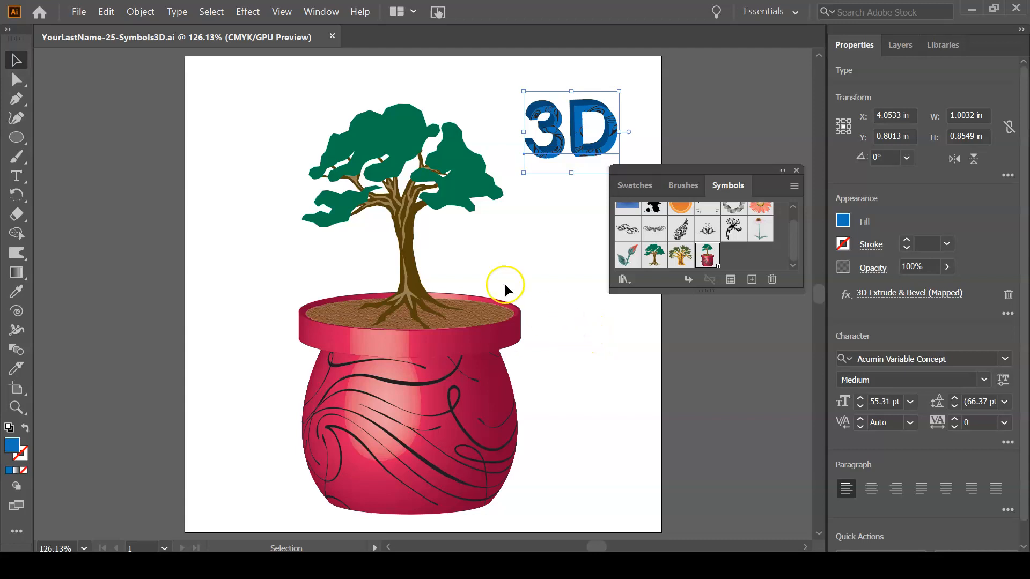
key(Delete)
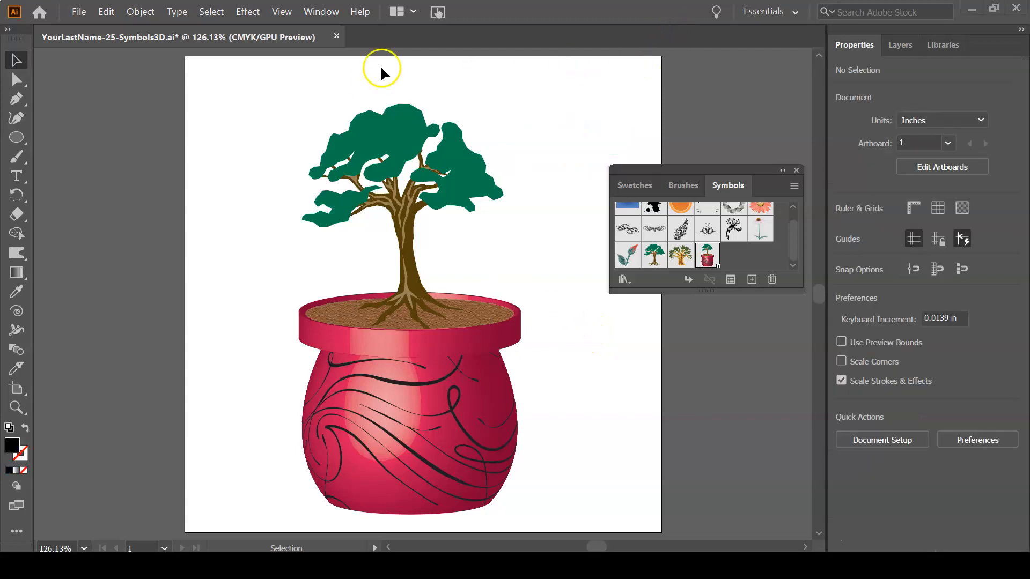